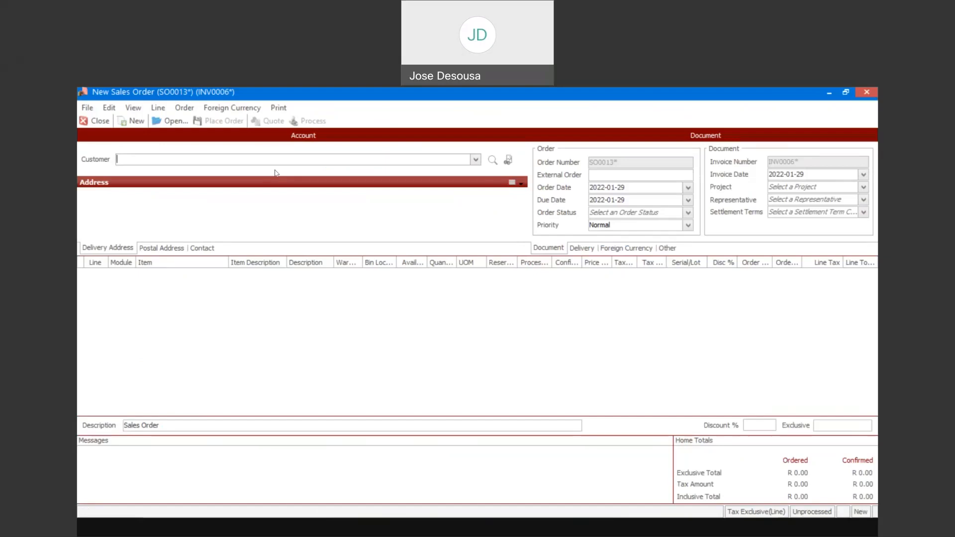
# - Select Anderson Stationery Company as the customer and add Cucumber Slices QR (CCS94082) as the first order line
pyautogui.click(476, 160)
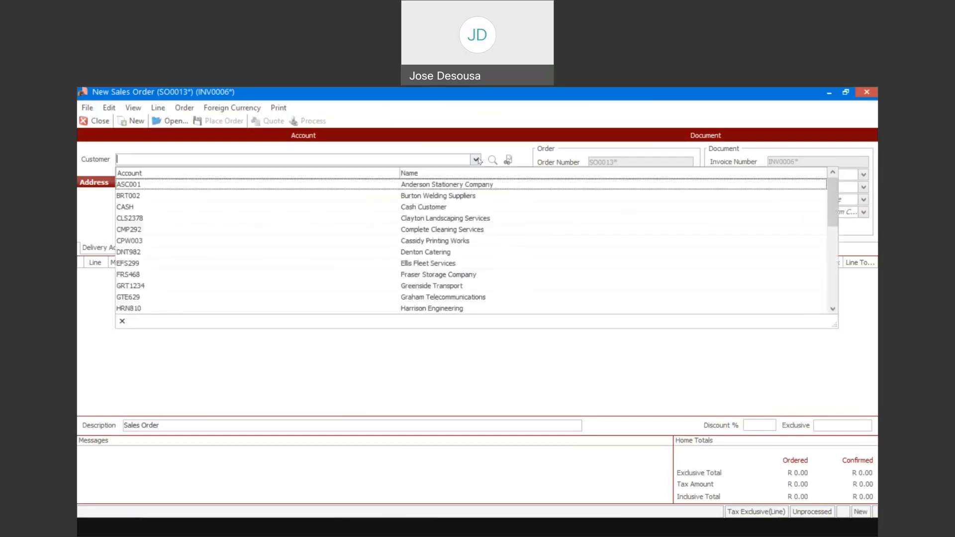
pyautogui.click(462, 189)
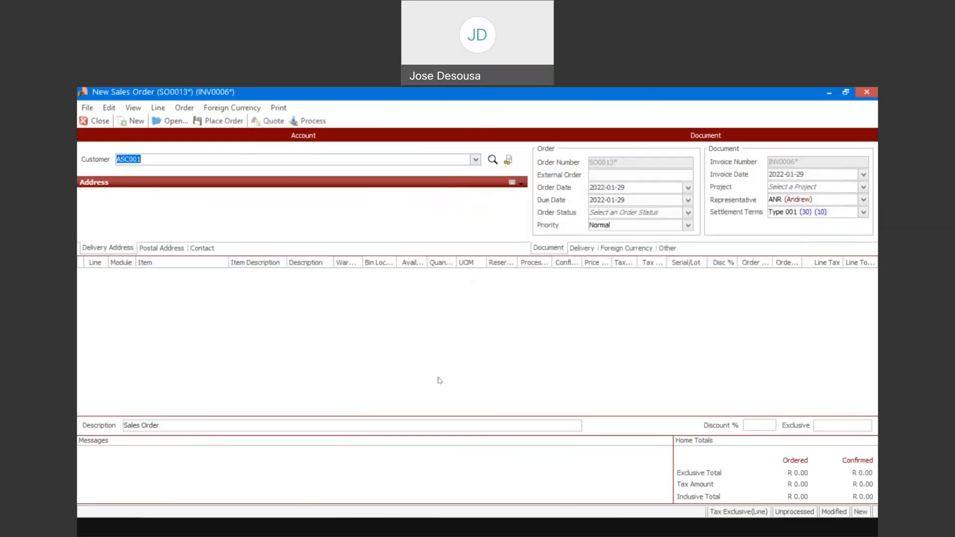
pyautogui.click(253, 317)
pyautogui.click(222, 274)
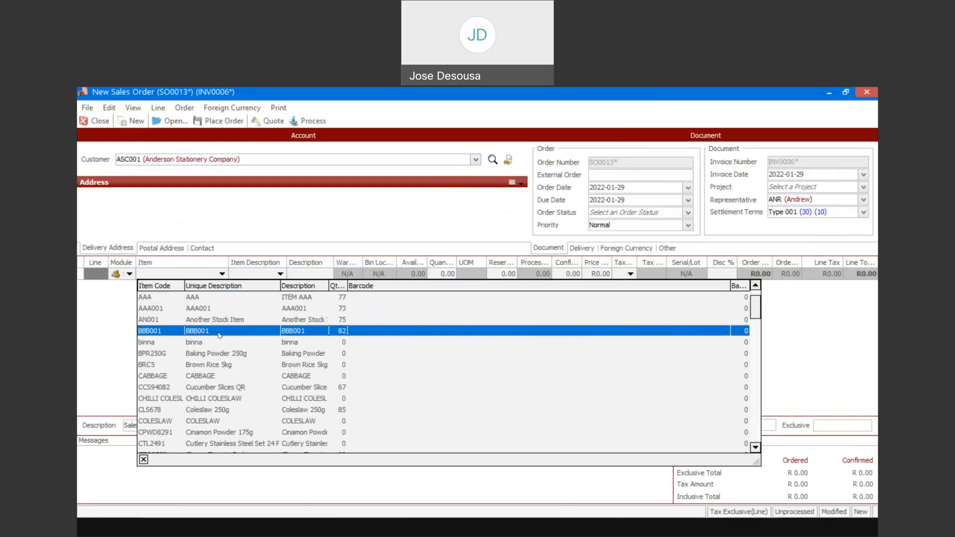
pyautogui.click(219, 388)
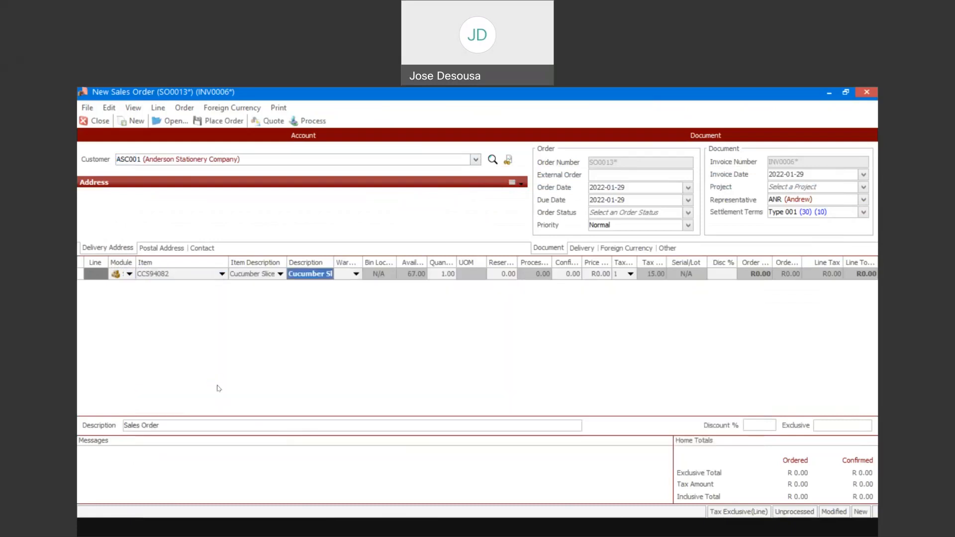
# - Set the cucumber slices line to the Master Warehouse (Mstr) with a quantity of 5
pyautogui.click(356, 274)
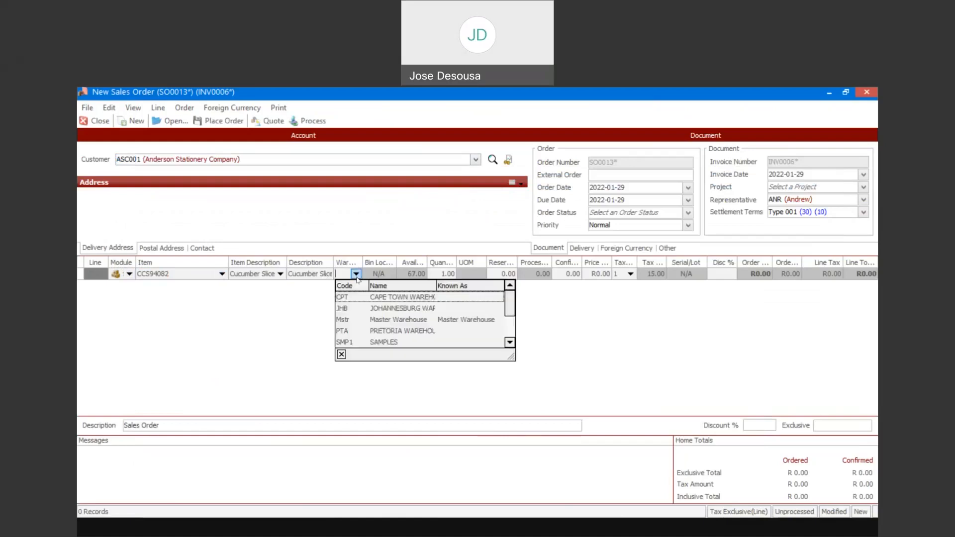
pyautogui.click(354, 320)
pyautogui.press('Tab')
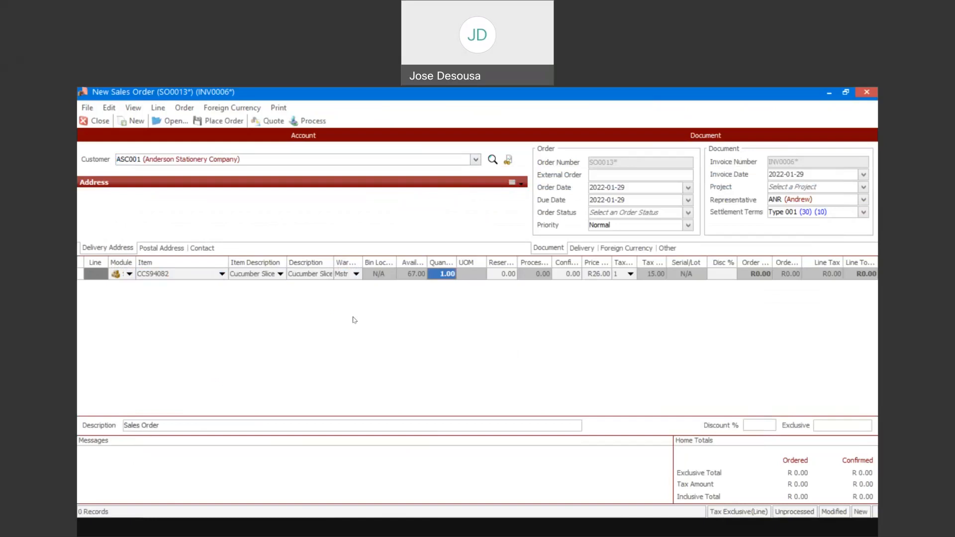
pyautogui.write('5')
pyautogui.press('Tab')
pyautogui.press('Tab')
pyautogui.press('Tab')
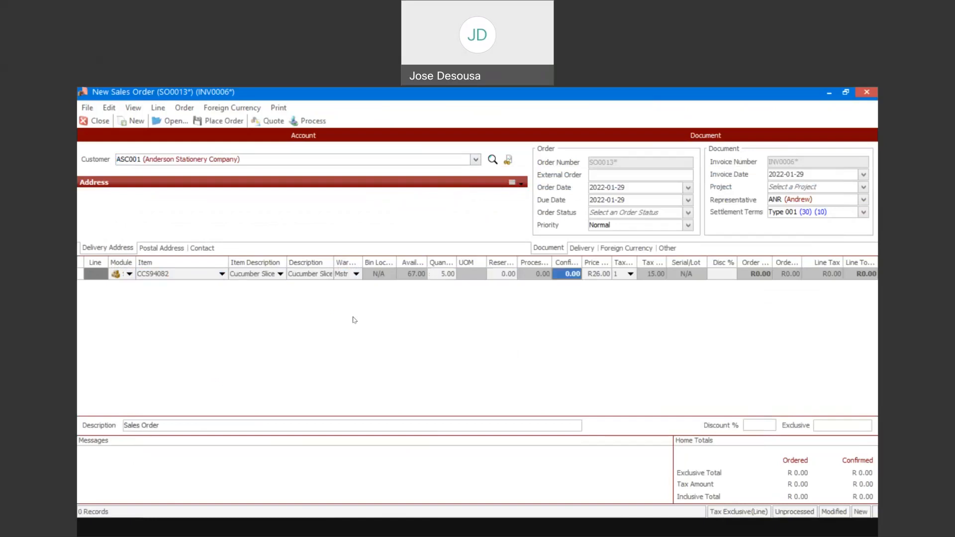
pyautogui.press('Tab')
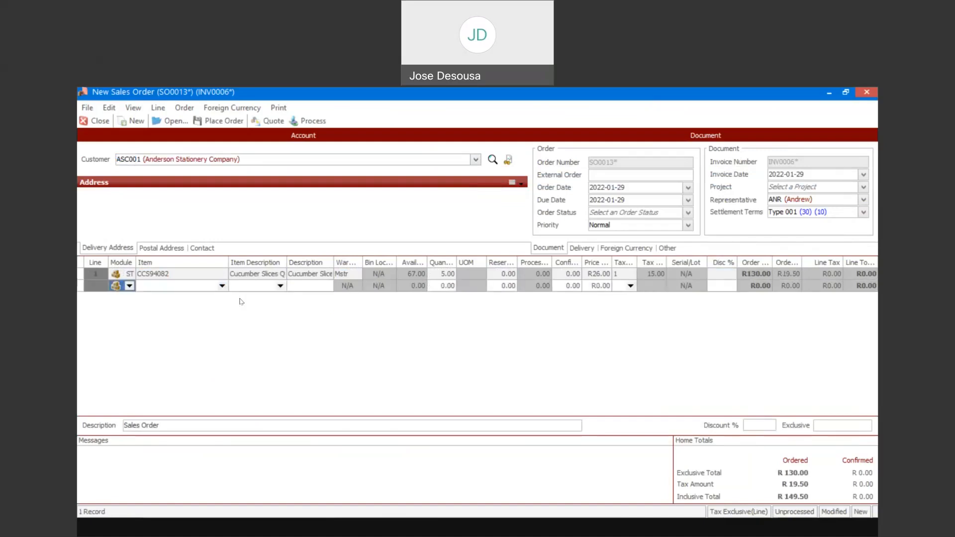
# - Add Coleslaw 250g (CLS678) from warehouse Mstr as the second order line with a quantity of 8
pyautogui.click(222, 285)
pyautogui.press('Down')
pyautogui.press('Down')
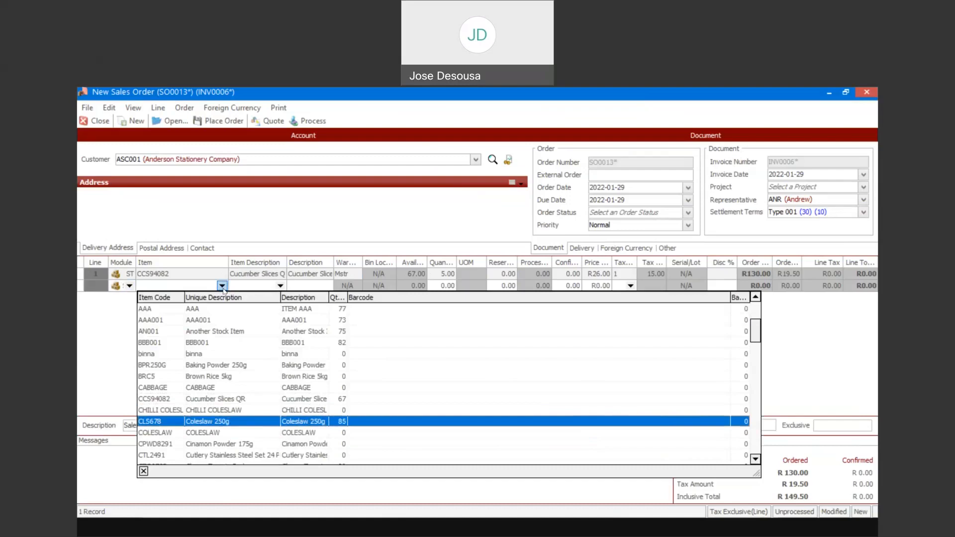
pyautogui.press('Return')
pyautogui.press('Tab')
pyautogui.press('Tab')
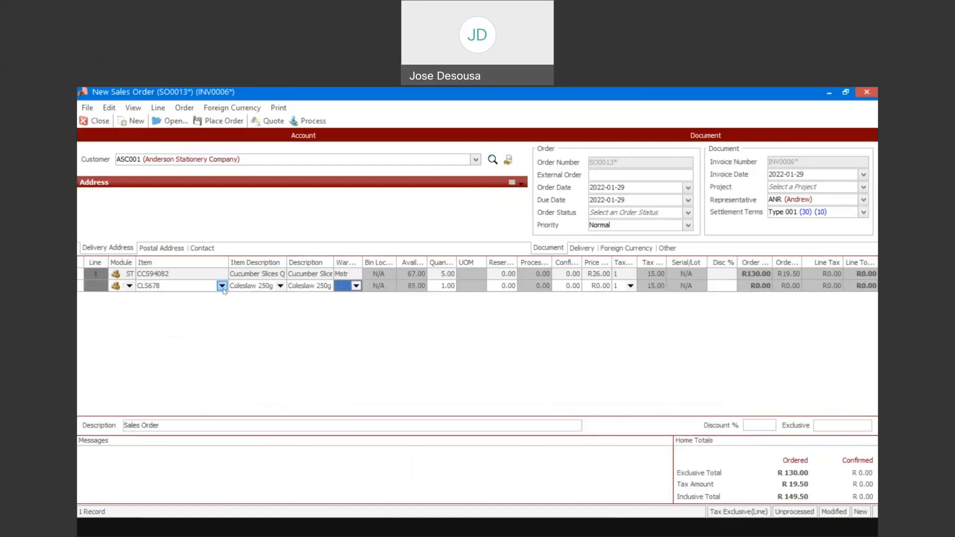
pyautogui.press('Tab')
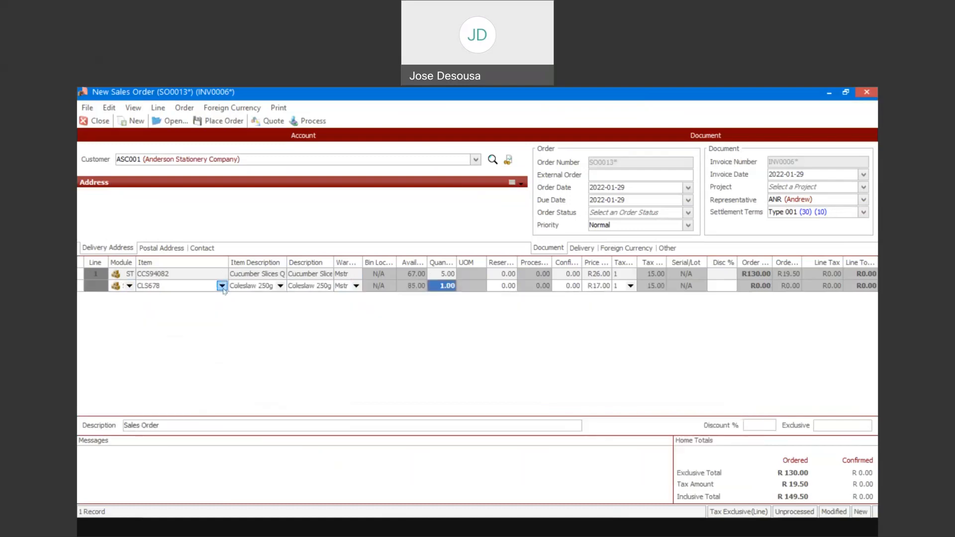
pyautogui.write('8')
pyautogui.press('Tab')
pyautogui.press('Tab')
pyautogui.press('Tab')
pyautogui.press('Return')
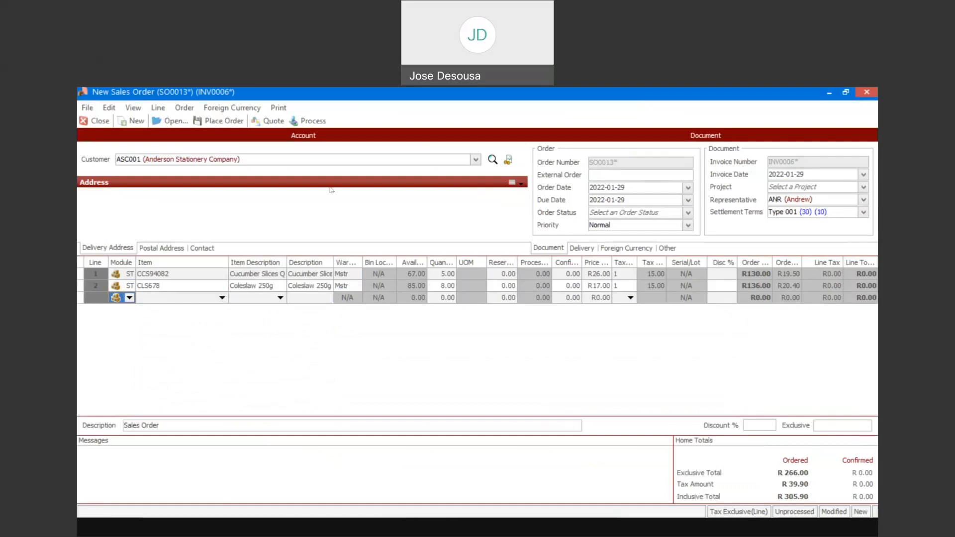
# - Save the document as a quote, preview the printed quotation, and acknowledge the save
pyautogui.click(273, 123)
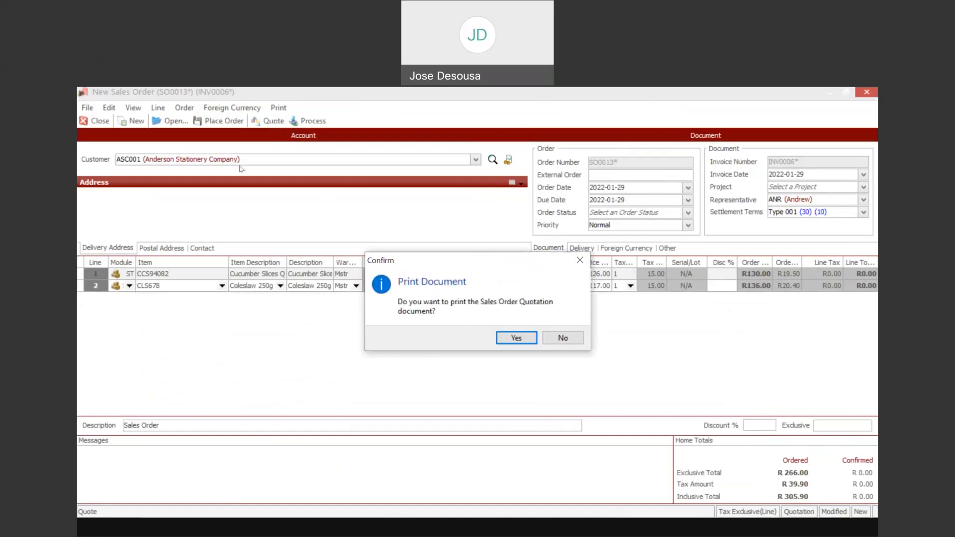
pyautogui.click(513, 336)
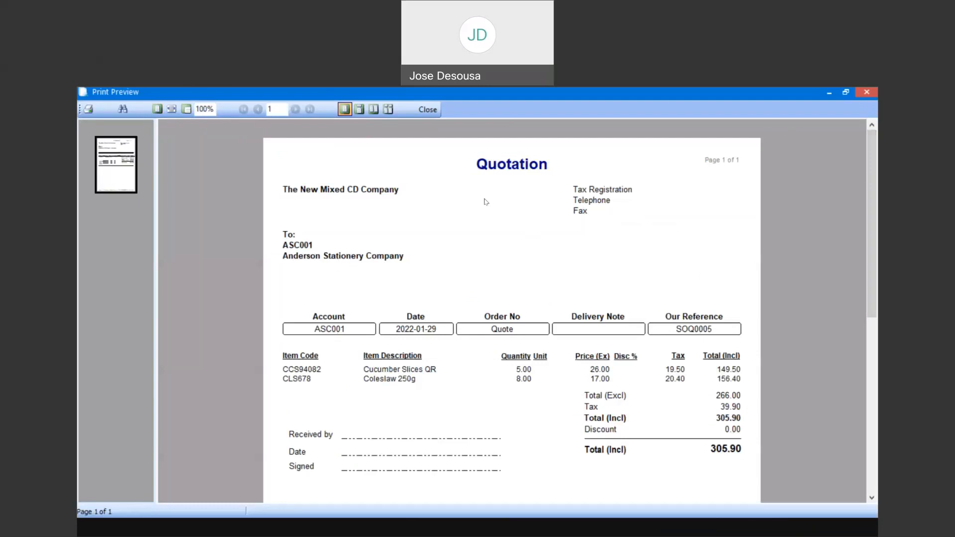
pyautogui.press('Escape')
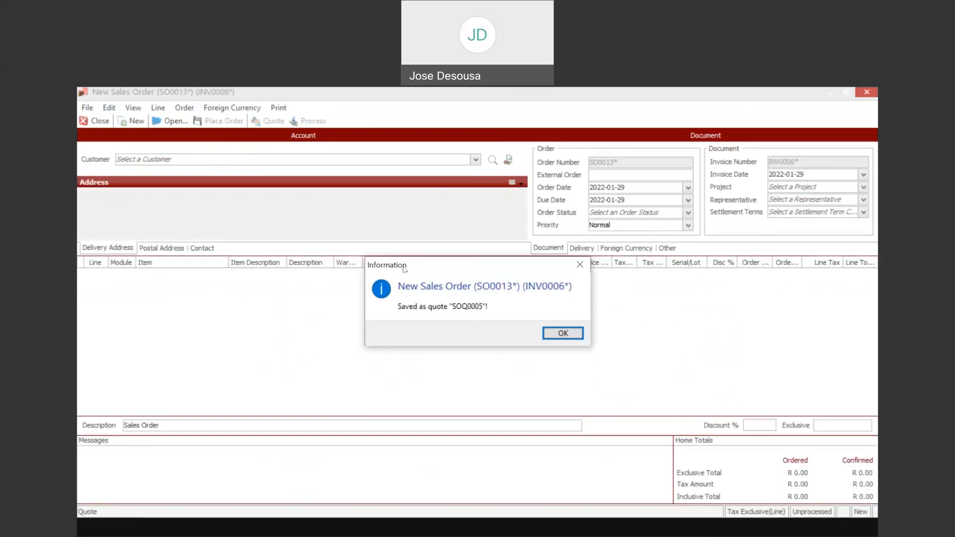
pyautogui.click(548, 335)
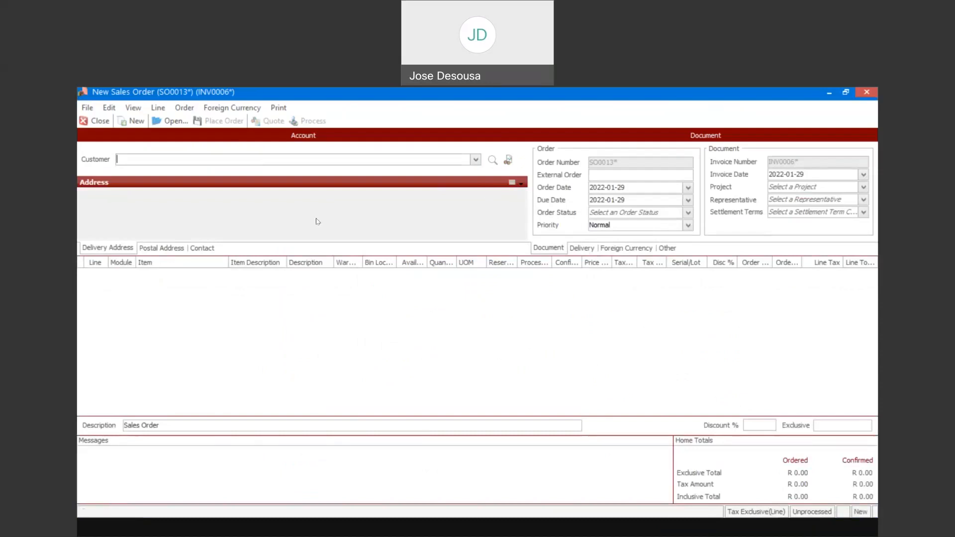
# - Find sales order documents with status Quotation and transaction date 2022-01-29, and open the saved quotation
pyautogui.click(169, 122)
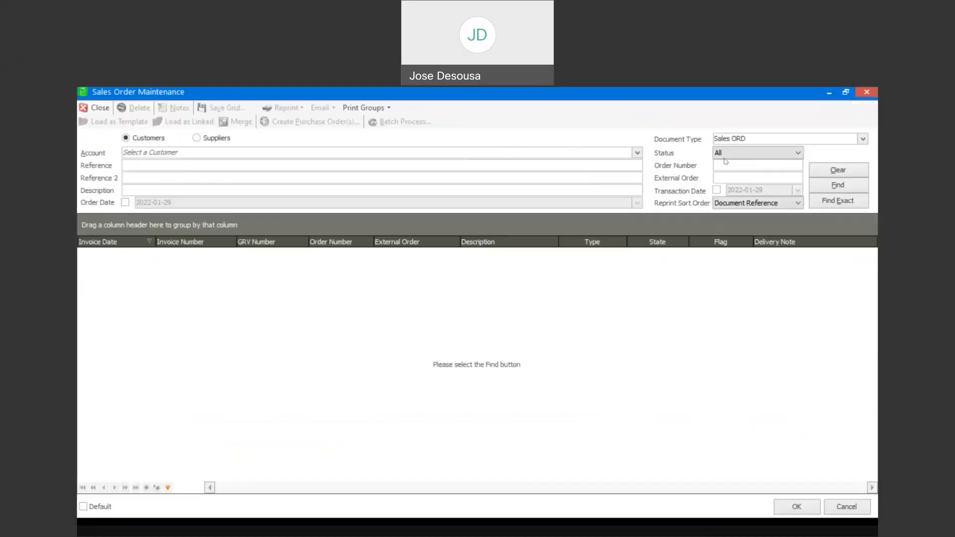
pyautogui.click(797, 154)
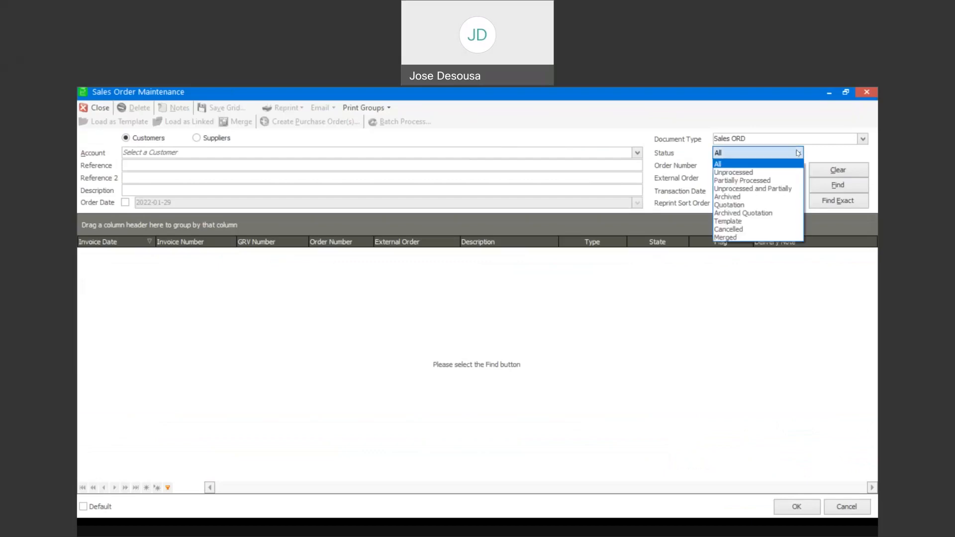
pyautogui.click(745, 206)
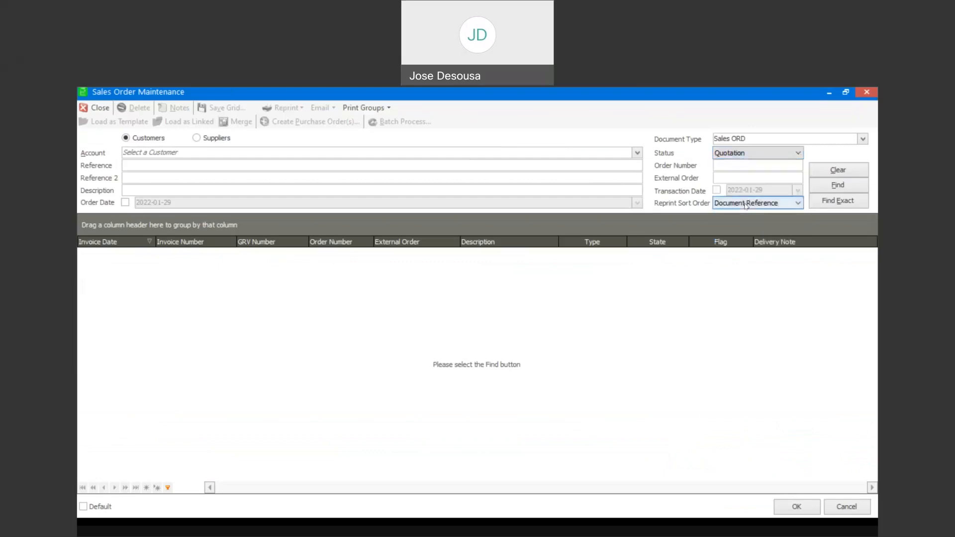
pyautogui.click(717, 190)
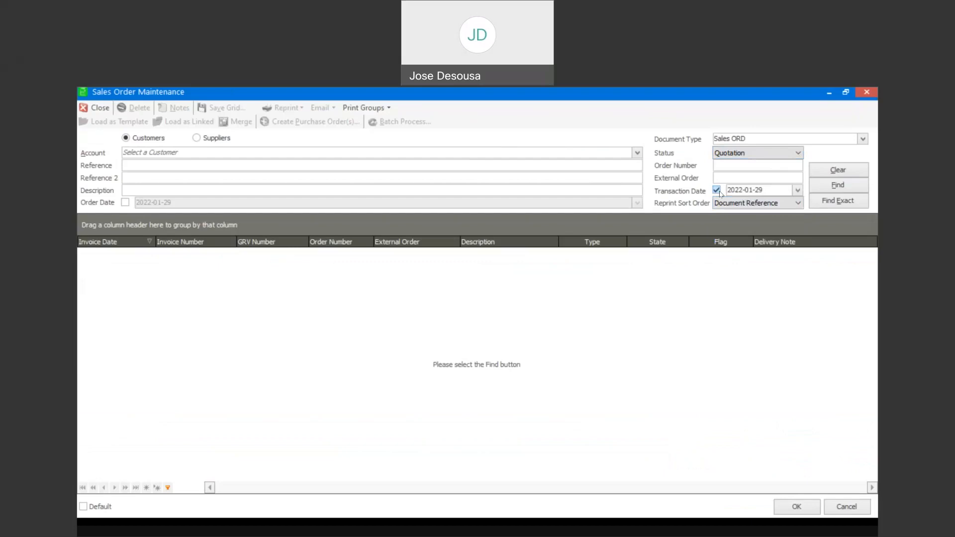
pyautogui.click(818, 185)
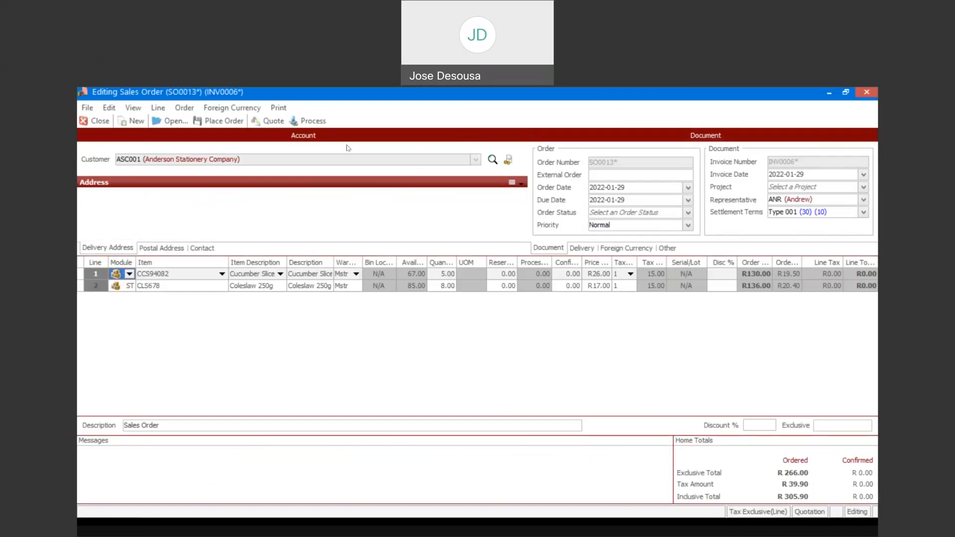
# - Place the quotation as a sales order without printing the picking slip, and close the order window
pyautogui.click(226, 124)
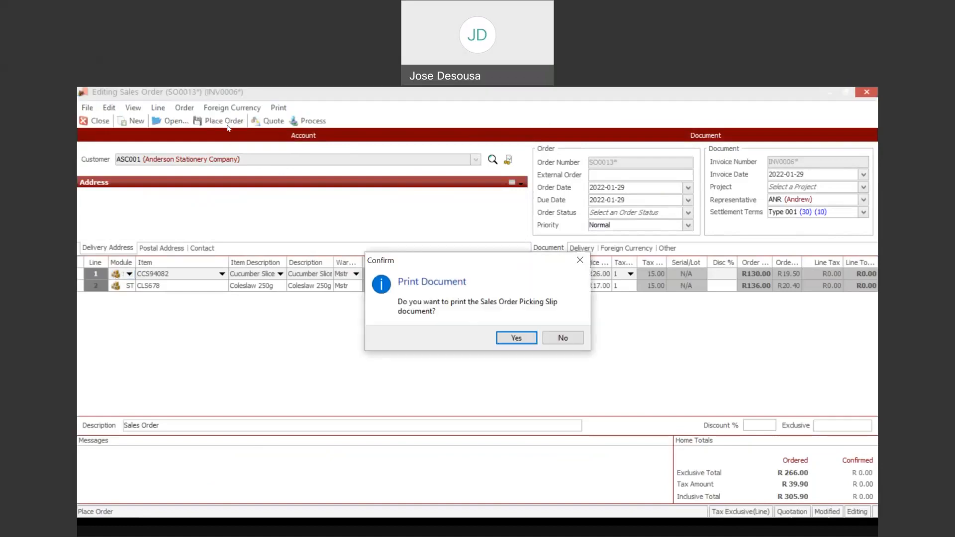
pyautogui.click(562, 339)
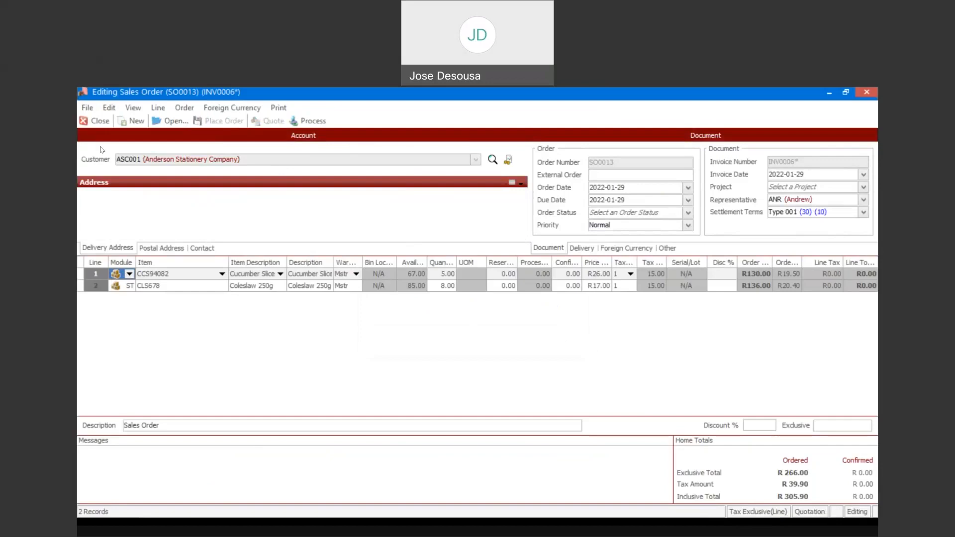
pyautogui.click(99, 121)
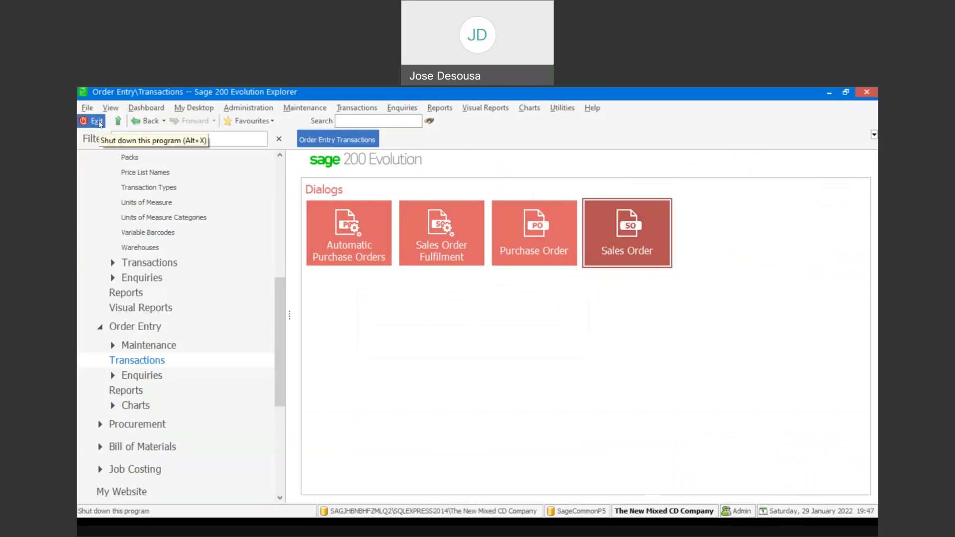
# - Find sales orders of all statuses with transaction date 2022-01-29 and open the unprocessed one
pyautogui.click(628, 217)
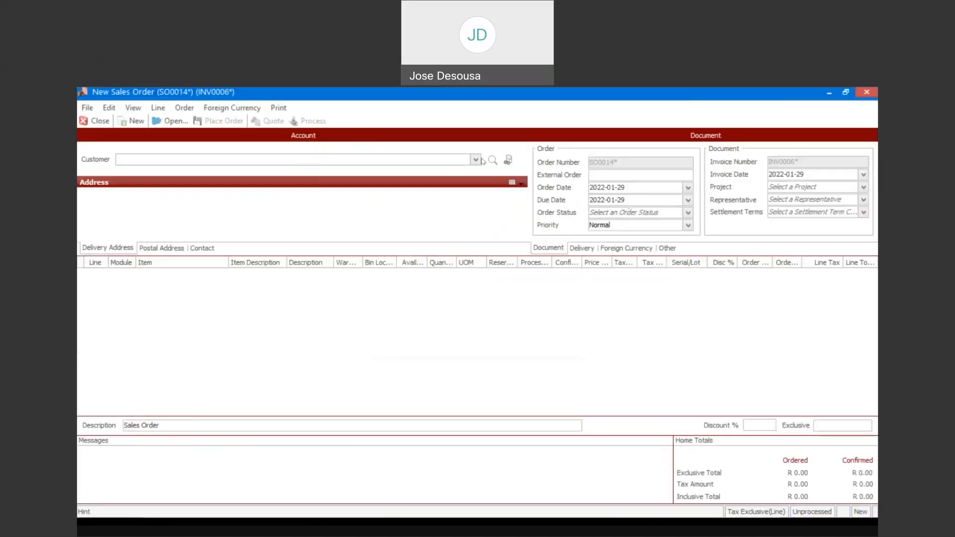
pyautogui.click(166, 123)
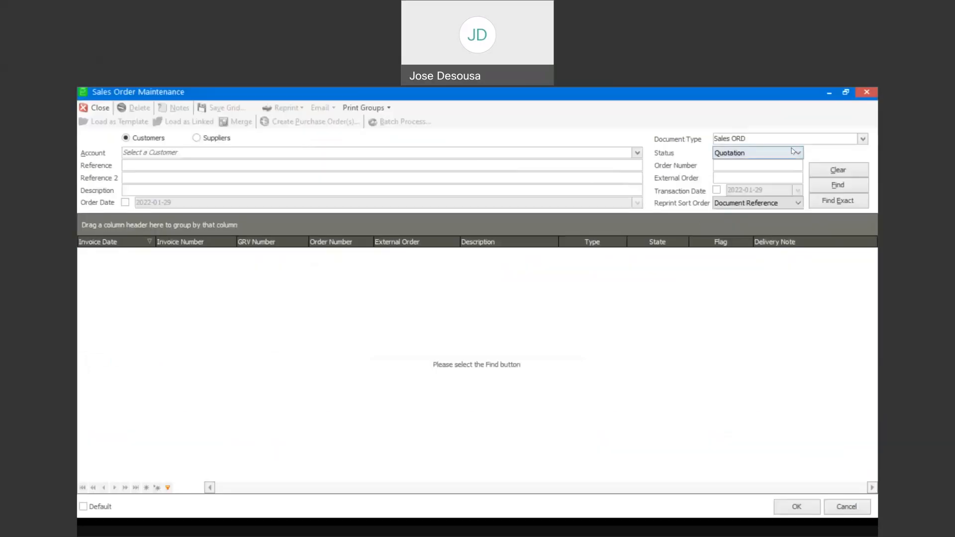
pyautogui.click(797, 153)
pyautogui.click(746, 164)
pyautogui.click(717, 190)
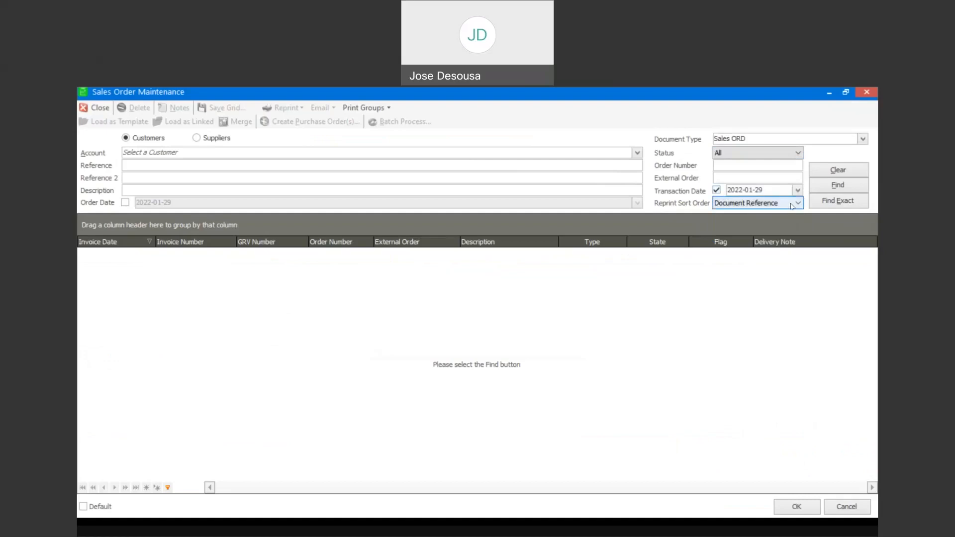
pyautogui.click(826, 185)
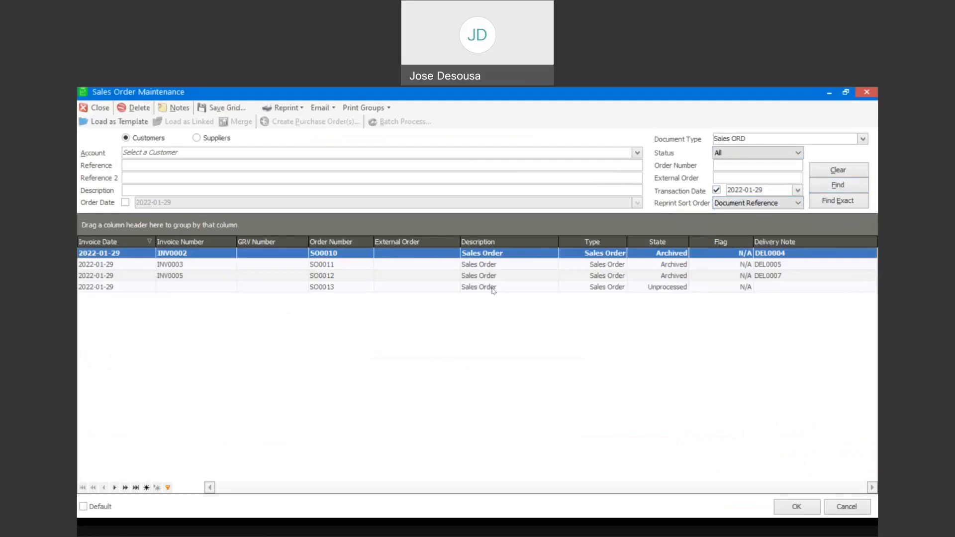
pyautogui.doubleClick(331, 288)
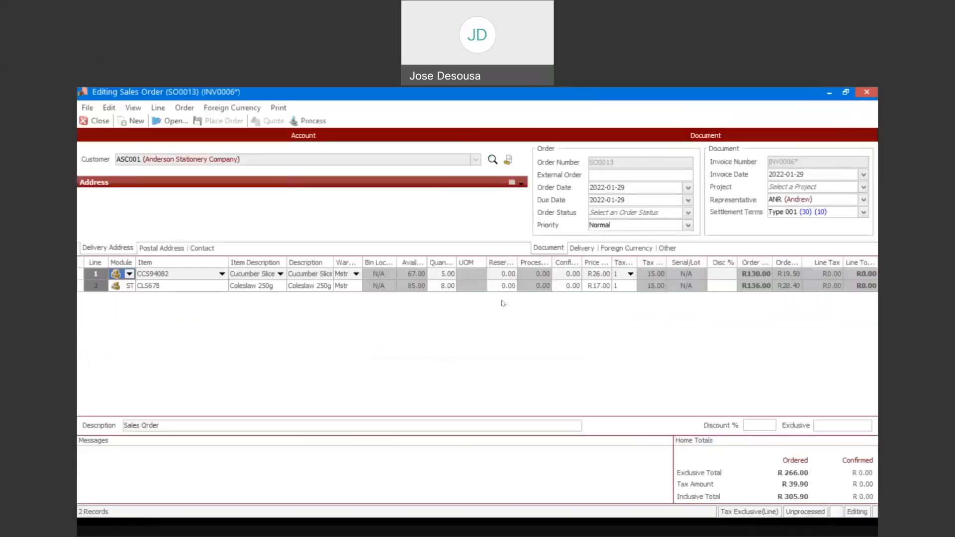
# - Set the confirmed quantity of the cucumber slices line to 5
pyautogui.click(570, 283)
pyautogui.press('Up')
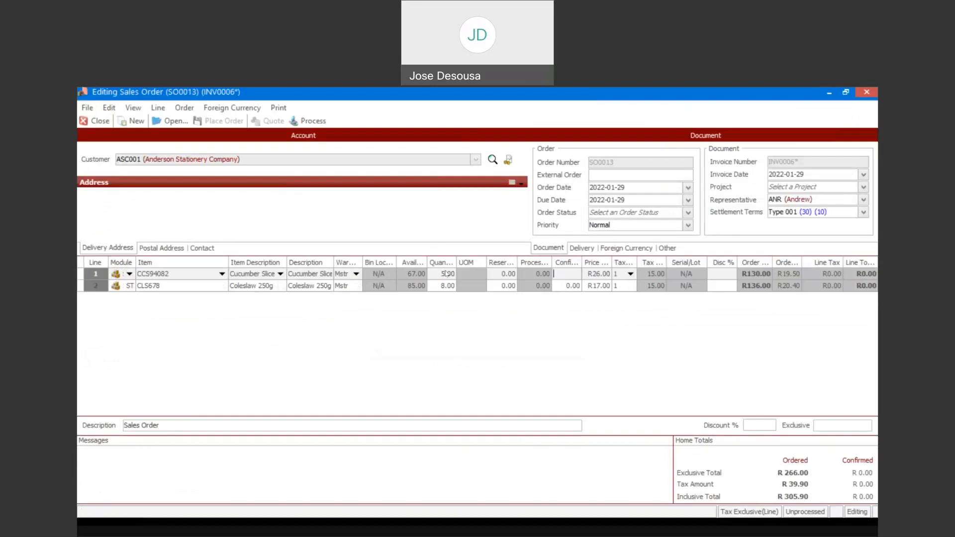
pyautogui.write('5')
pyautogui.press('Tab')
pyautogui.press('Tab')
pyautogui.press('Tab')
# - Set the confirmed quantity of the Coleslaw 250g line to 8
pyautogui.press('Tab')
pyautogui.press('Tab')
pyautogui.press('Tab')
pyautogui.press('Tab')
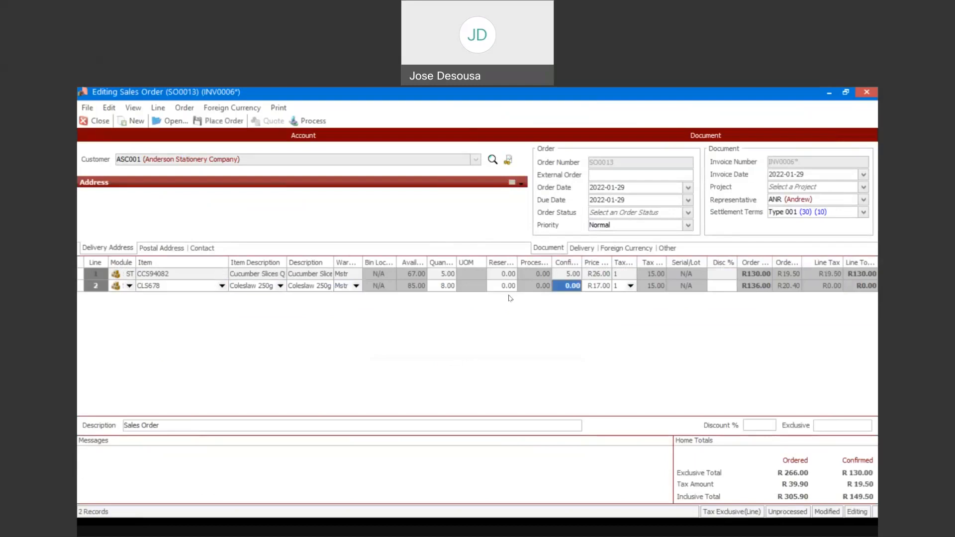
pyautogui.write('8')
pyautogui.press('Tab')
pyautogui.press('Tab')
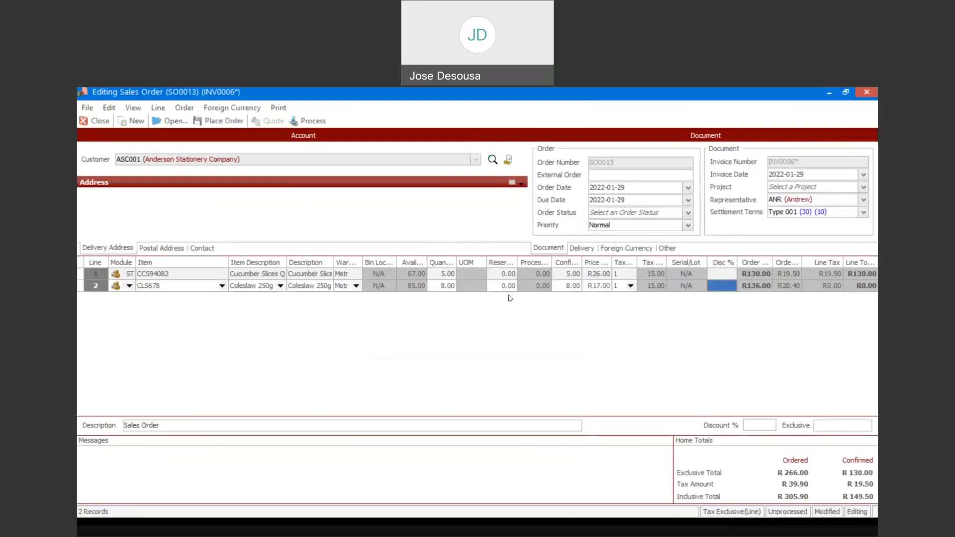
pyautogui.press('Tab')
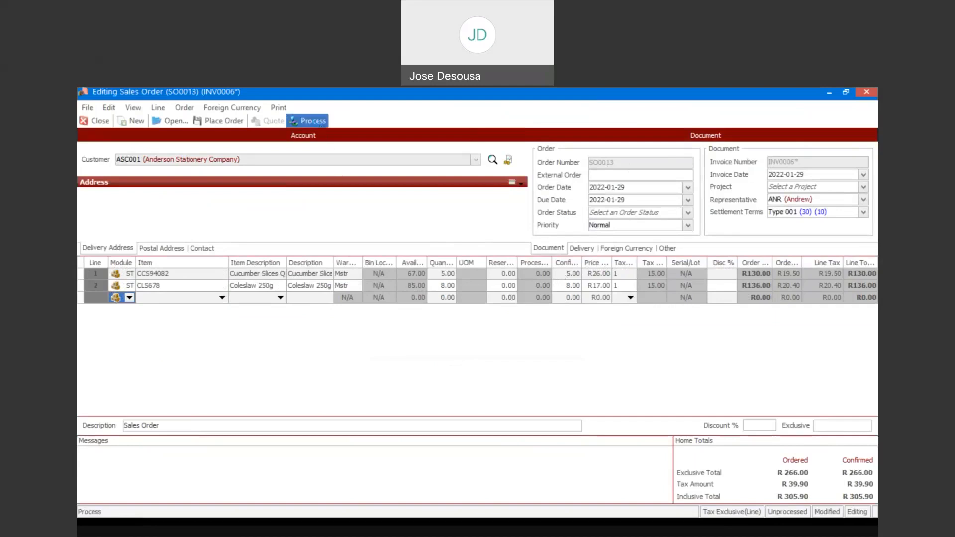
# - Process the sales order, open the picking slip's print preview and close it
pyautogui.click(309, 120)
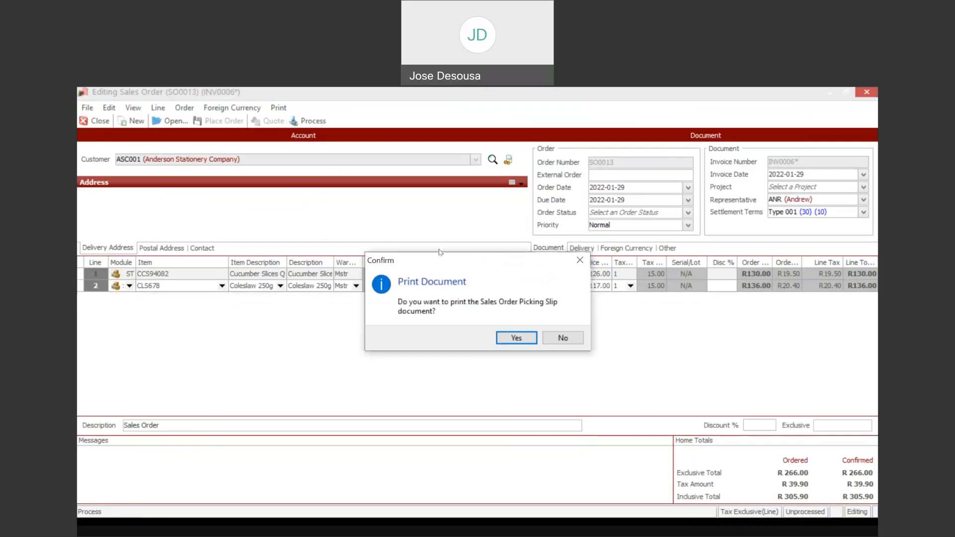
pyautogui.click(516, 338)
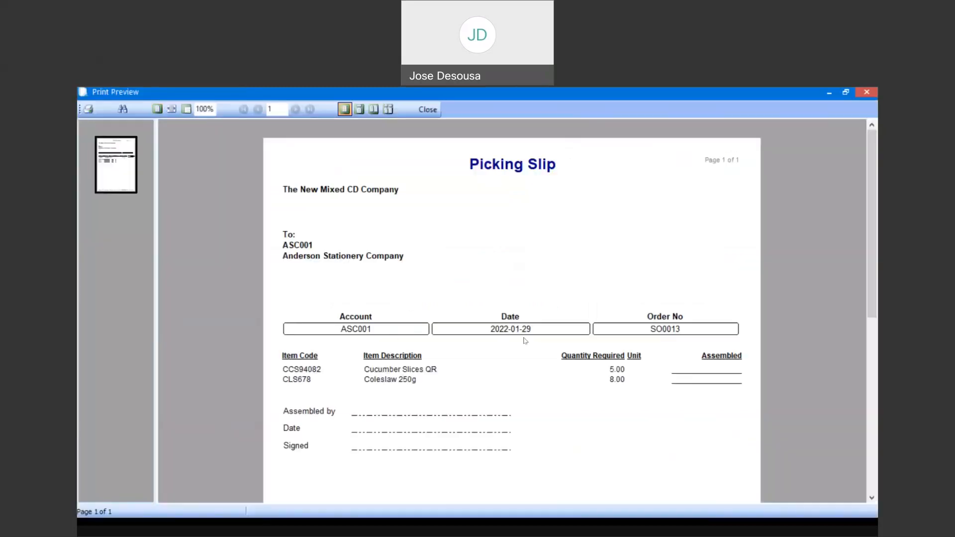
pyautogui.click(434, 115)
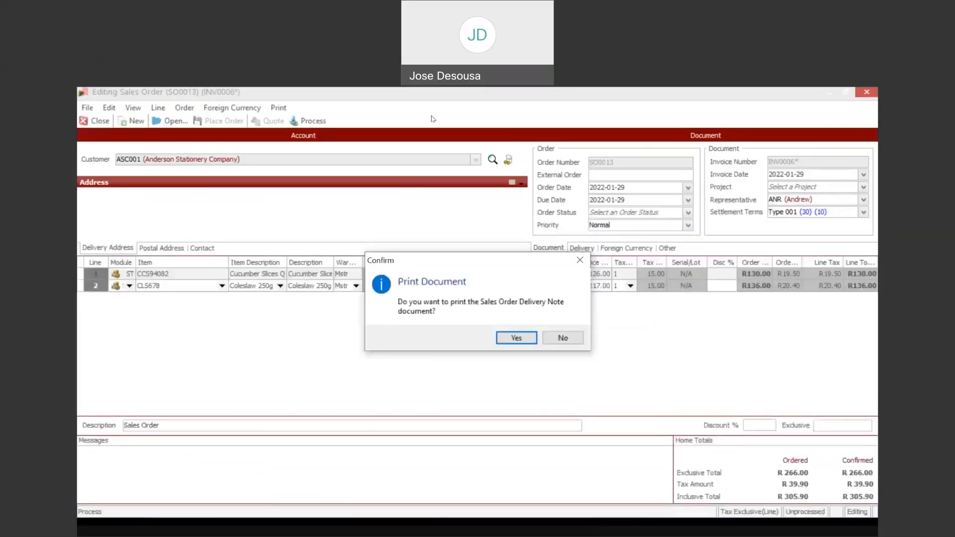
# - Accept printing the delivery note, look through its print preview and close it
pyautogui.click(515, 341)
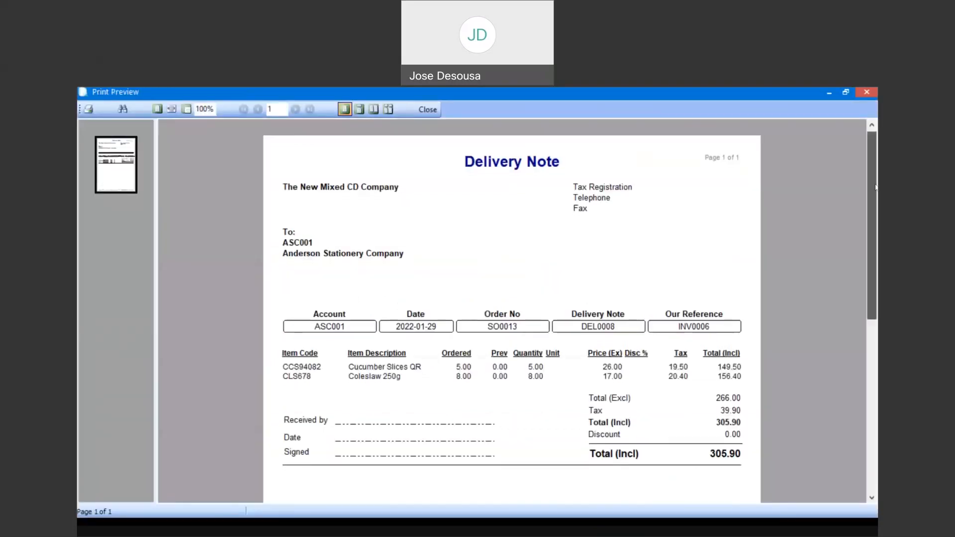
pyautogui.scroll(-2, 512, 308)
pyautogui.scroll(2, 604, 149)
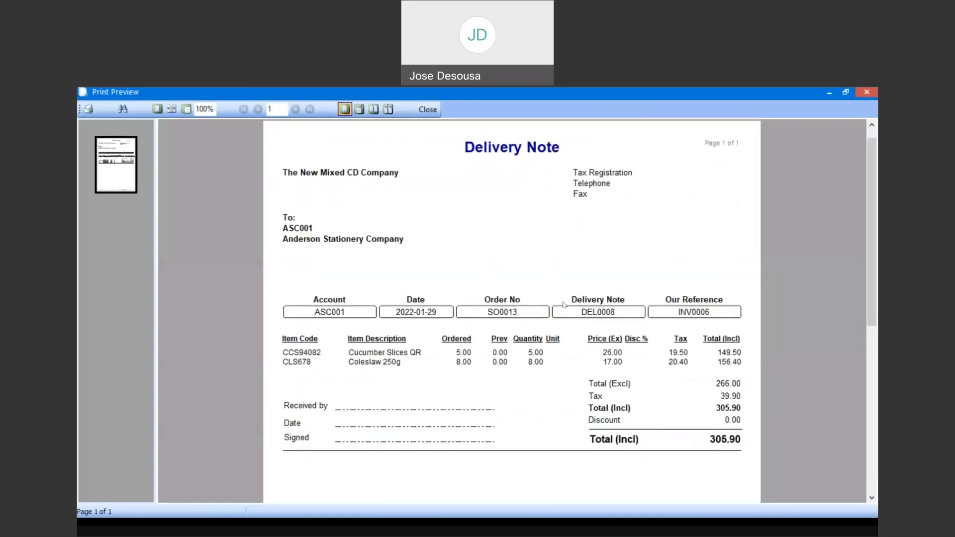
pyautogui.click(428, 110)
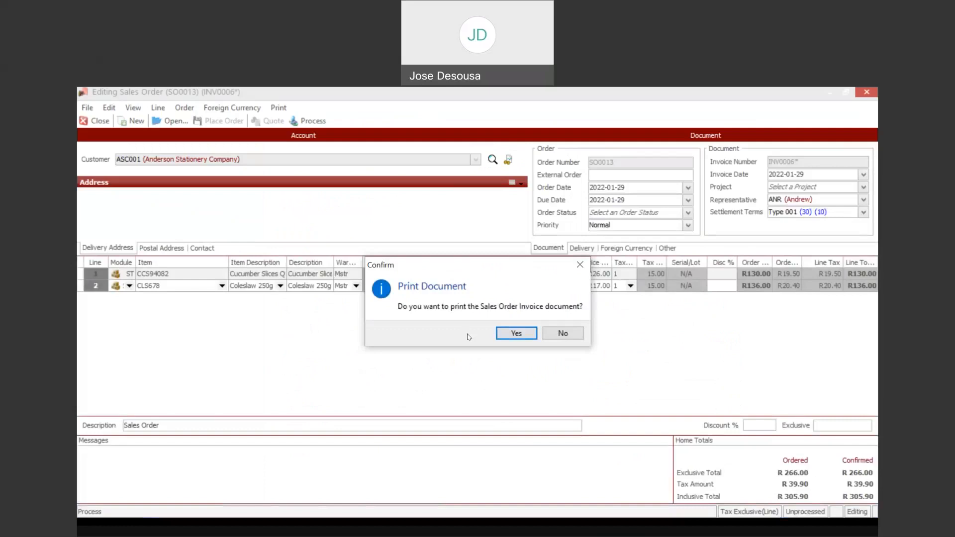
# - Accept printing the sales order invoice, review the tax invoice preview down to its totals and close it
pyautogui.click(511, 332)
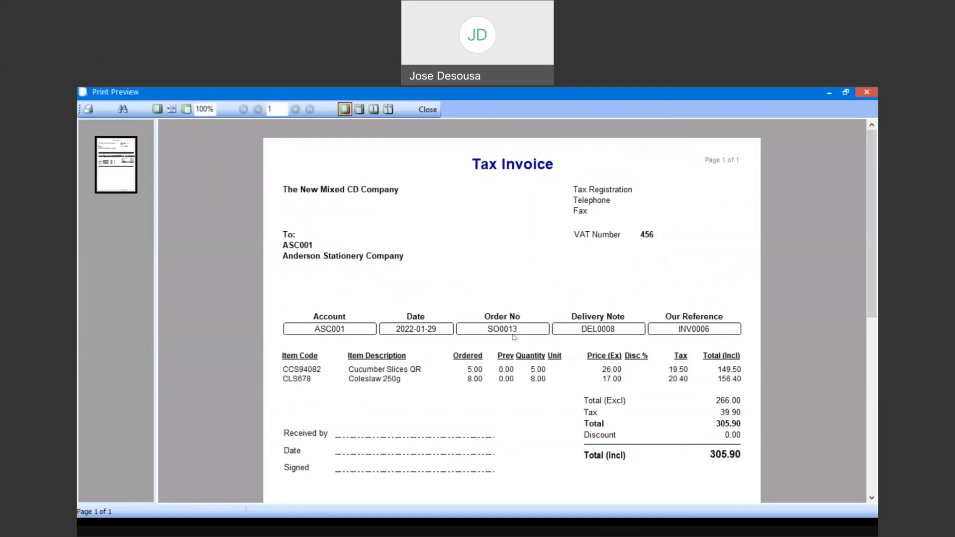
pyautogui.moveTo(873, 261); pyautogui.dragTo(876, 338)
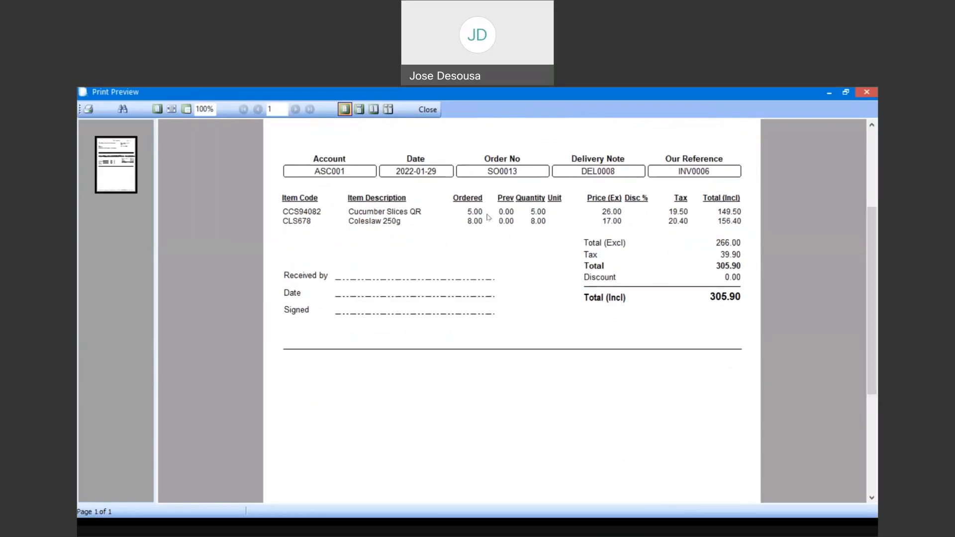
pyautogui.click(428, 111)
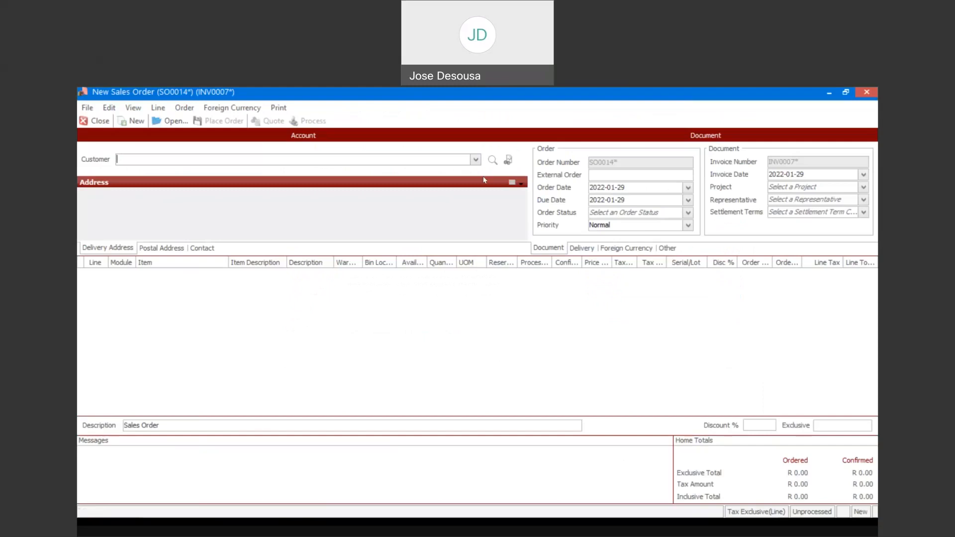
# - Select Clayton Landscaping Services as the customer of the new sales order
pyautogui.click(476, 160)
pyautogui.press('Down')
pyautogui.press('Down')
pyautogui.press('Down')
pyautogui.press('Return')
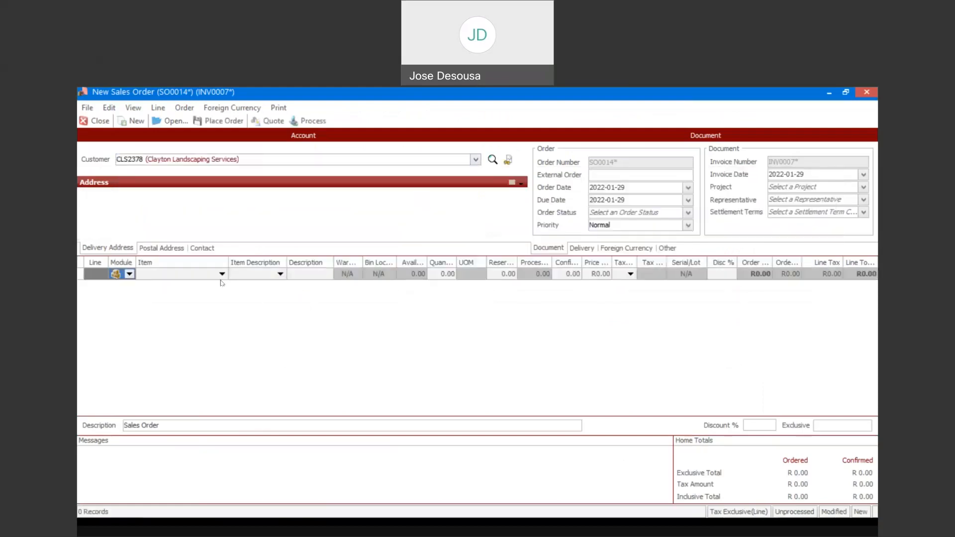
# - Choose stock item CTO9762 Cherry Tomato Pod for the first order line
pyautogui.click(222, 274)
pyautogui.press('Down')
pyautogui.press('Down')
pyautogui.press('Down')
pyautogui.press('Down')
pyautogui.press('Down')
pyautogui.press('Down')
pyautogui.press('Down')
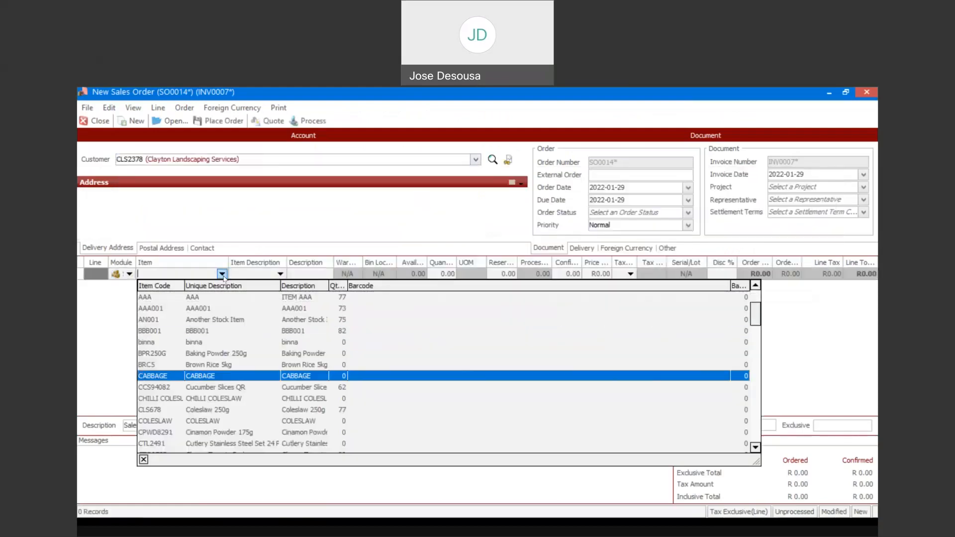
pyautogui.press('Down')
pyautogui.press('Down')
pyautogui.press('Down')
pyautogui.press('Down')
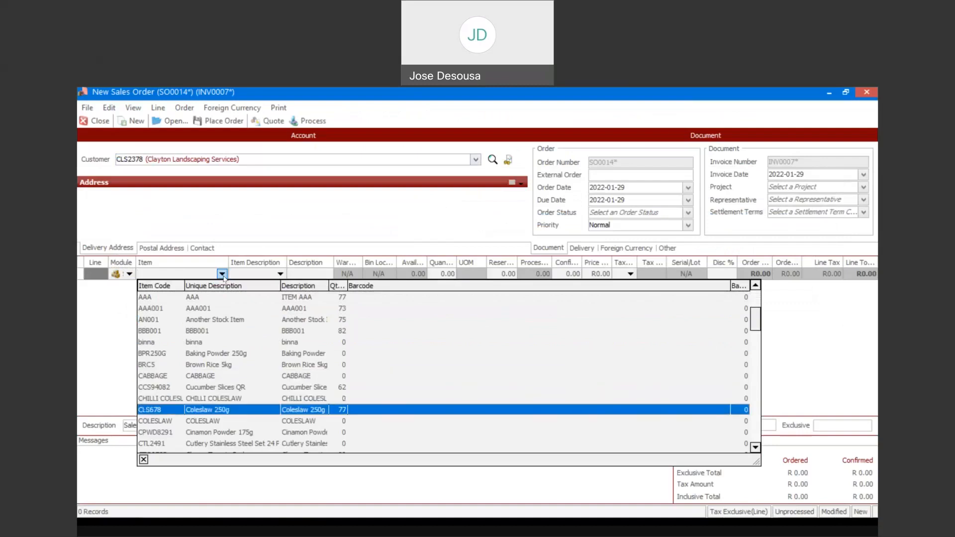
pyautogui.press('Down')
pyautogui.press('Down')
pyautogui.press('Down')
pyautogui.press('Down')
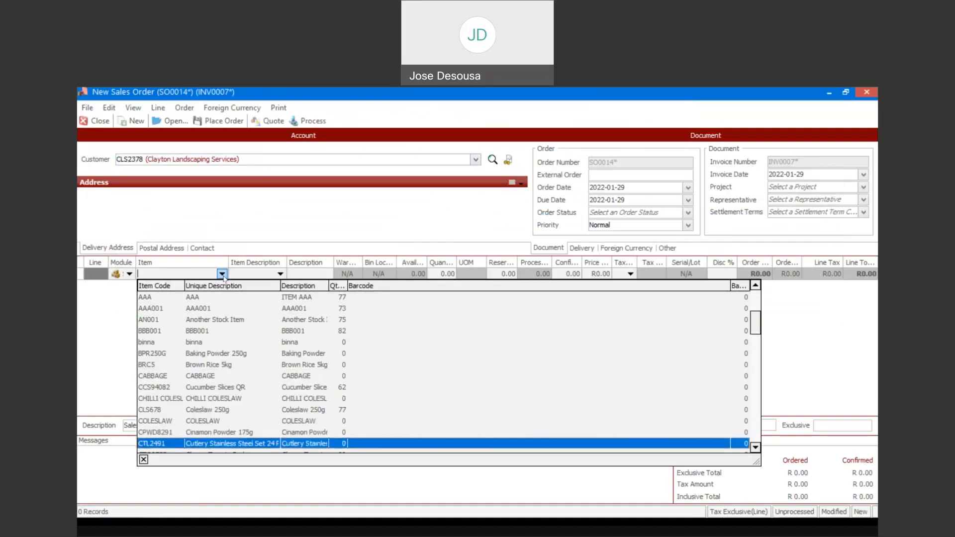
pyautogui.press('Up')
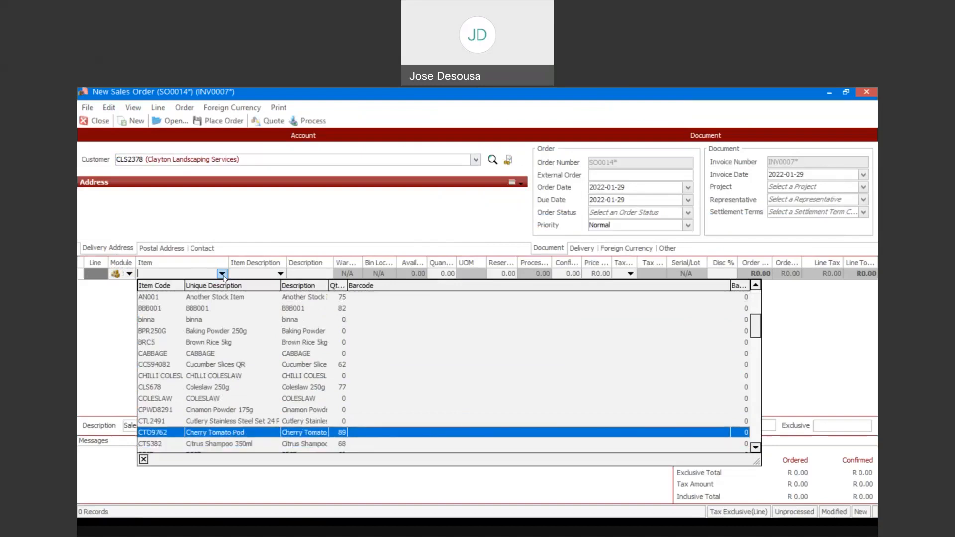
pyautogui.press('Return')
# - Set the Cherry Tomato Pod line's quantity to 9 and complete the line with its remaining defaults
pyautogui.press('Tab')
pyautogui.press('Tab')
pyautogui.press('Tab')
pyautogui.press('Tab')
pyautogui.write('9')
pyautogui.press('Tab')
pyautogui.press('Tab')
pyautogui.press('Tab')
pyautogui.press('Tab')
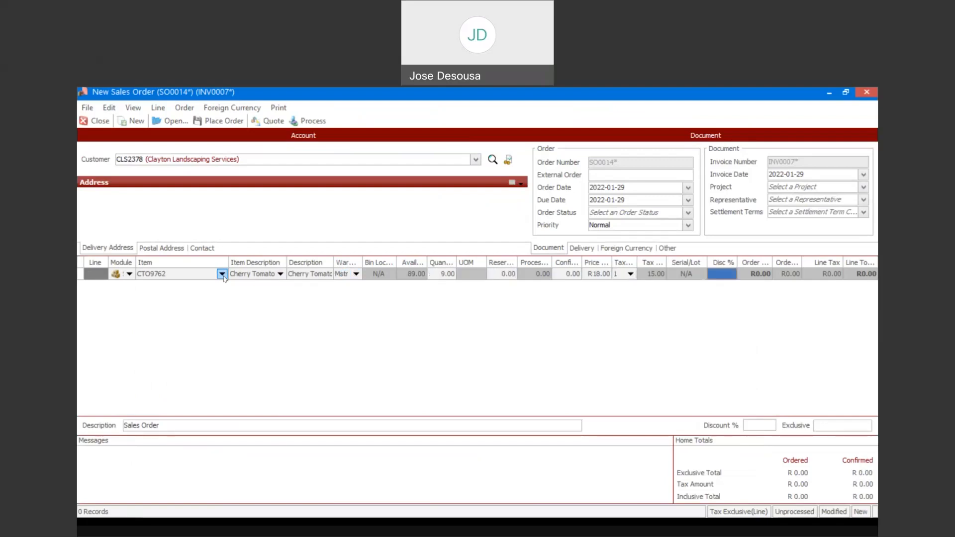
pyautogui.press('Tab')
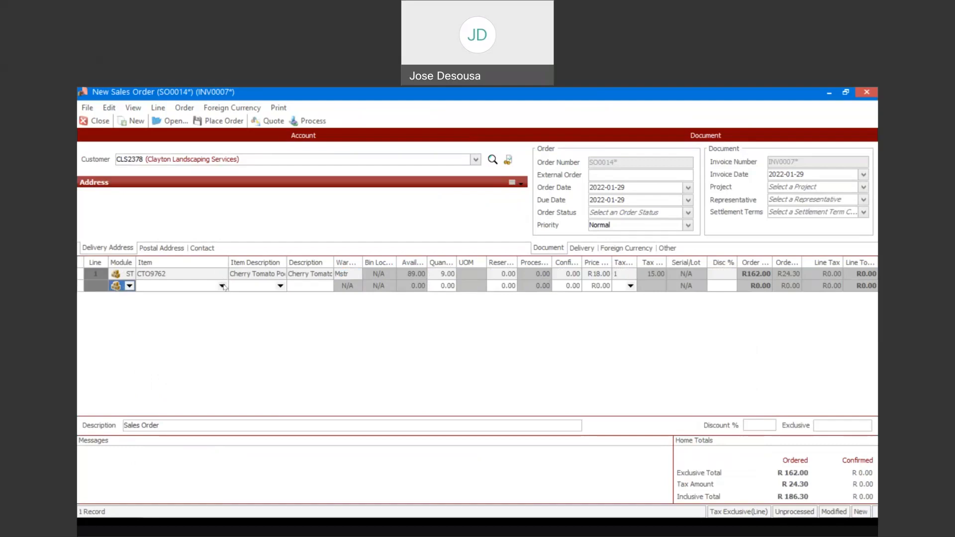
# - Choose stock item DSG8734 Herbal Dressing for the second order line
pyautogui.click(222, 286)
pyautogui.press('Down')
pyautogui.press('Down')
pyautogui.press('Down')
pyautogui.press('Down')
pyautogui.press('Down')
pyautogui.press('Down')
pyautogui.press('Down')
pyautogui.press('Down')
pyautogui.press('Down')
pyautogui.press('Down')
pyautogui.press('Down')
pyautogui.press('Down')
pyautogui.press('Down')
pyautogui.press('Down')
pyautogui.press('Down')
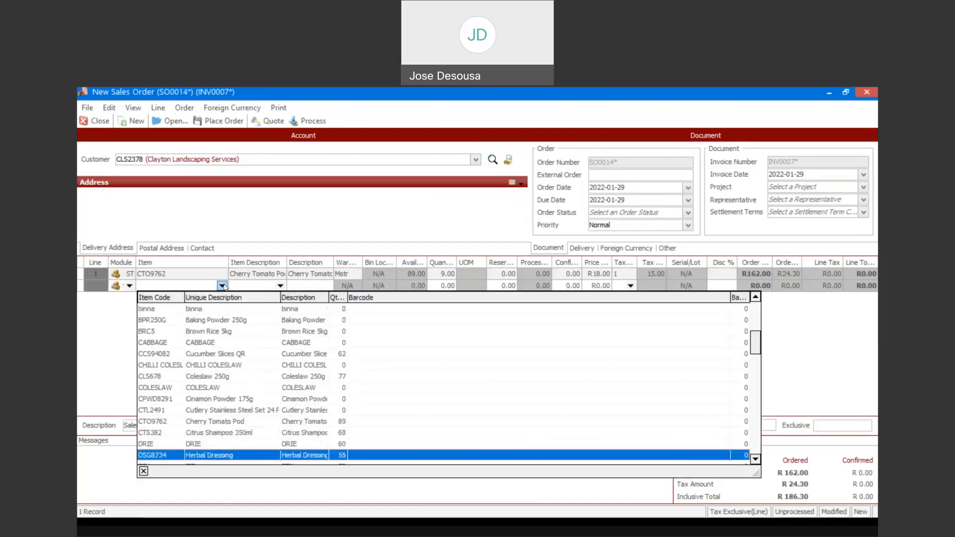
pyautogui.press('Up')
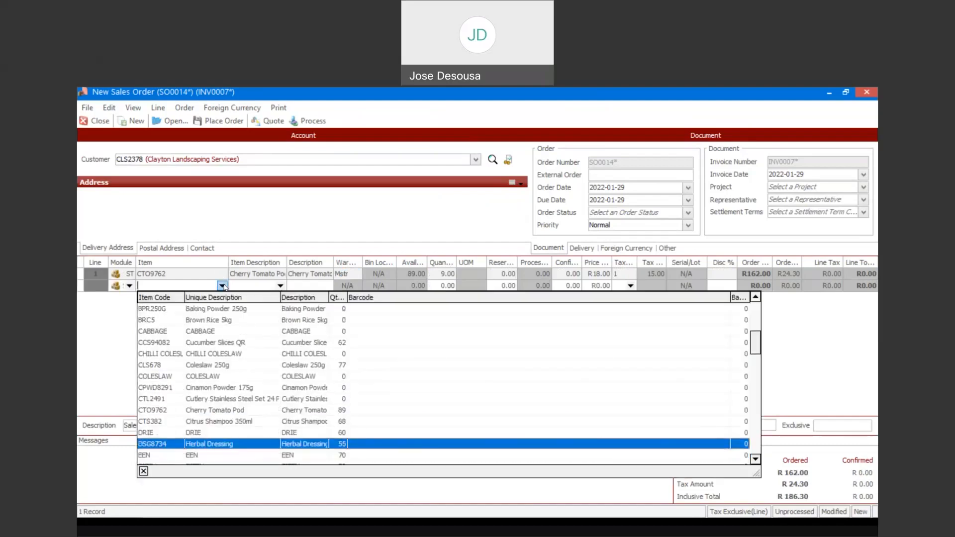
pyautogui.press('Return')
pyautogui.press('Tab')
pyautogui.press('Tab')
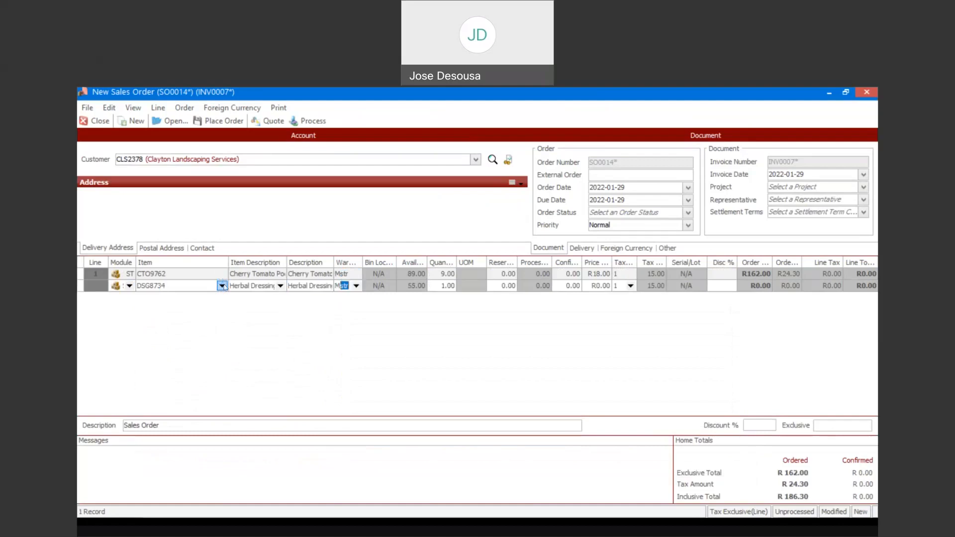
pyautogui.press('Tab')
pyautogui.press('Tab')
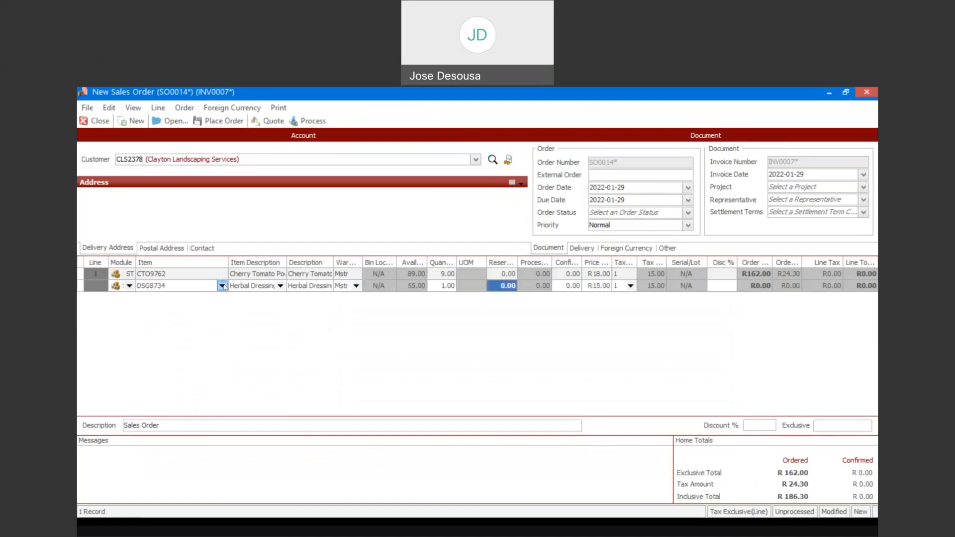
# - Try to reserve a quantity of 7 on the Herbal Dressing line, and reset the reserved quantity to 0
pyautogui.write('7')
pyautogui.press('Tab')
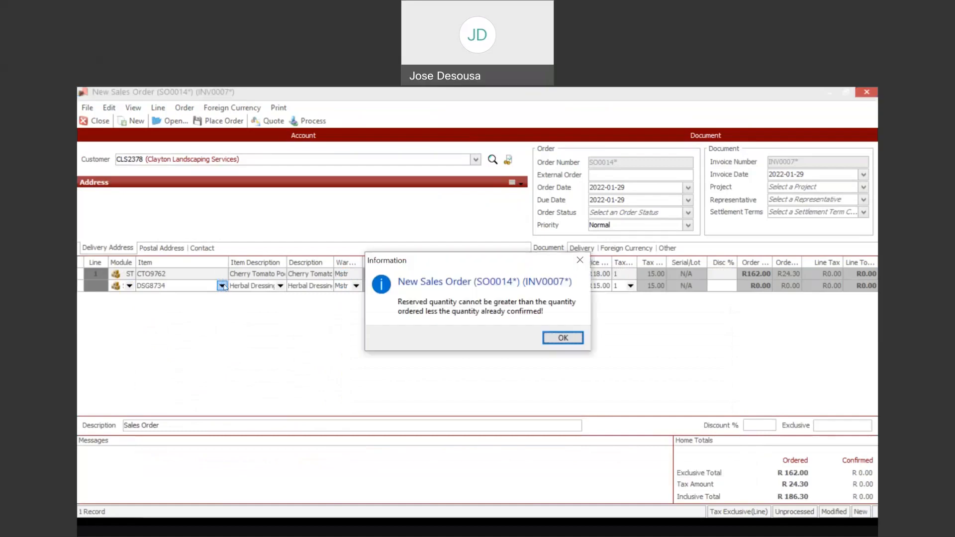
pyautogui.click(552, 338)
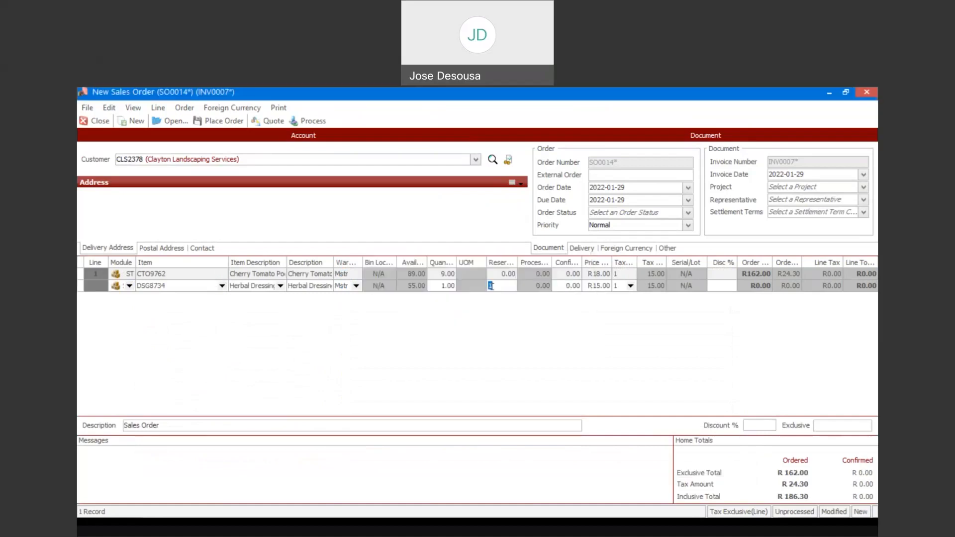
pyautogui.write('0')
pyautogui.press('Tab')
# - Set the ordered quantity of the Herbal Dressing line to 7 and complete the line
pyautogui.click(451, 283)
pyautogui.write('7')
pyautogui.press('Tab')
pyautogui.press('Tab')
pyautogui.press('Tab')
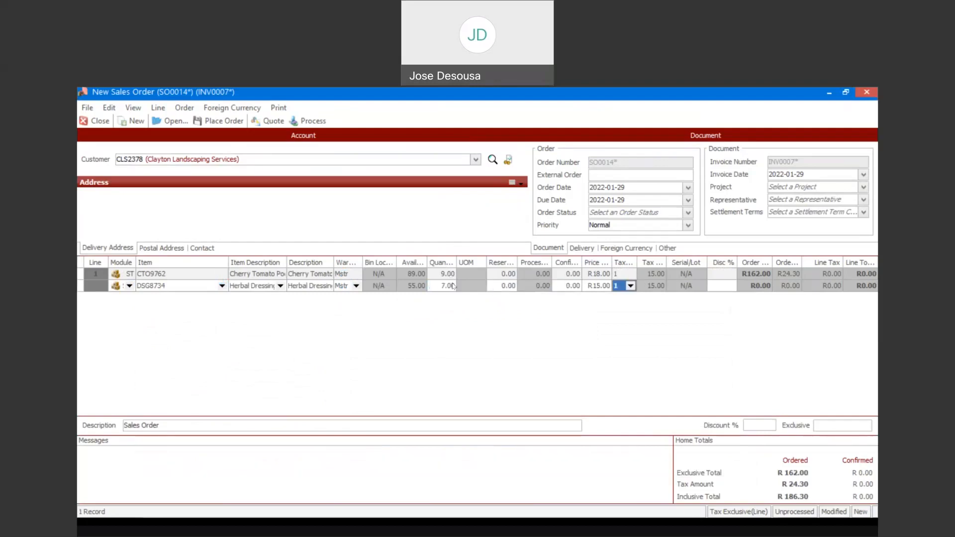
pyautogui.press('Tab')
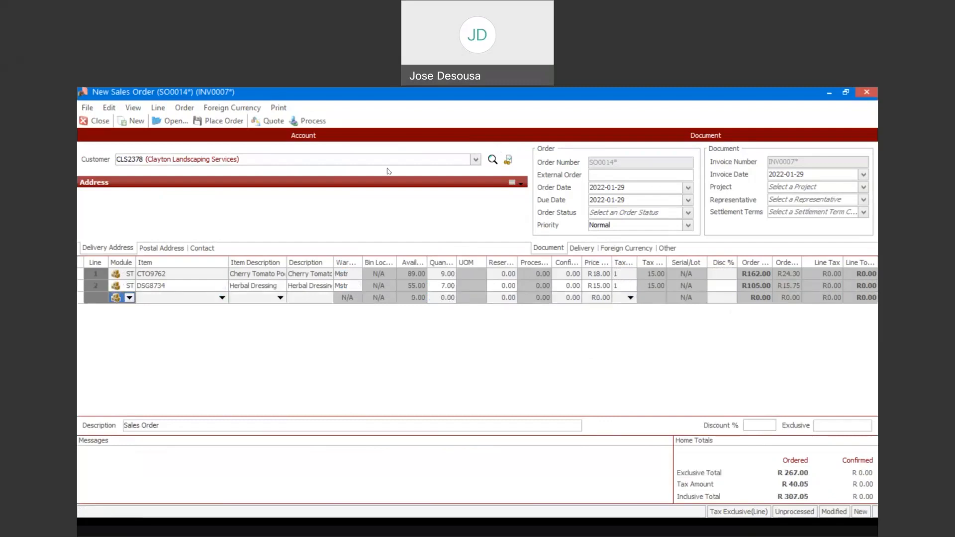
# - Place the sales order without printing the picking slip, and close the order window
pyautogui.click(220, 122)
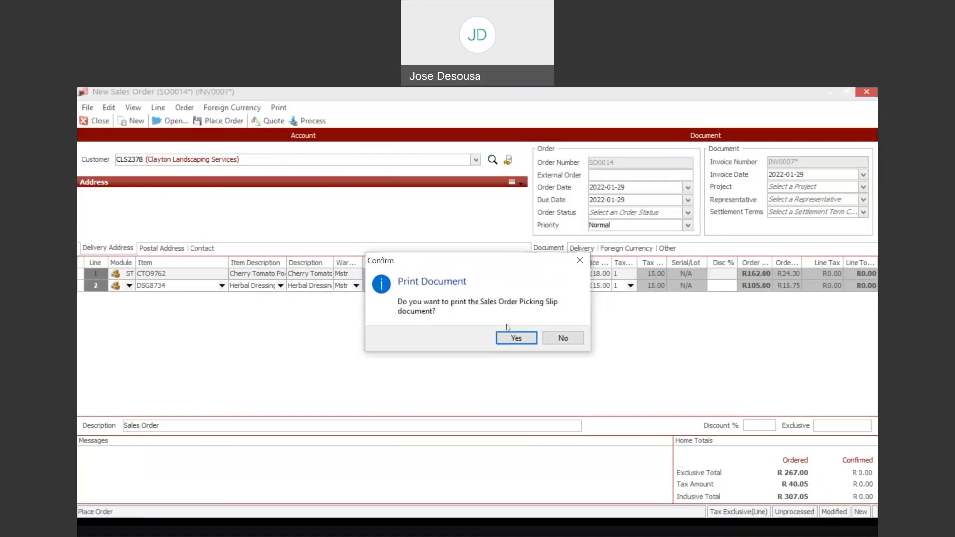
pyautogui.click(551, 339)
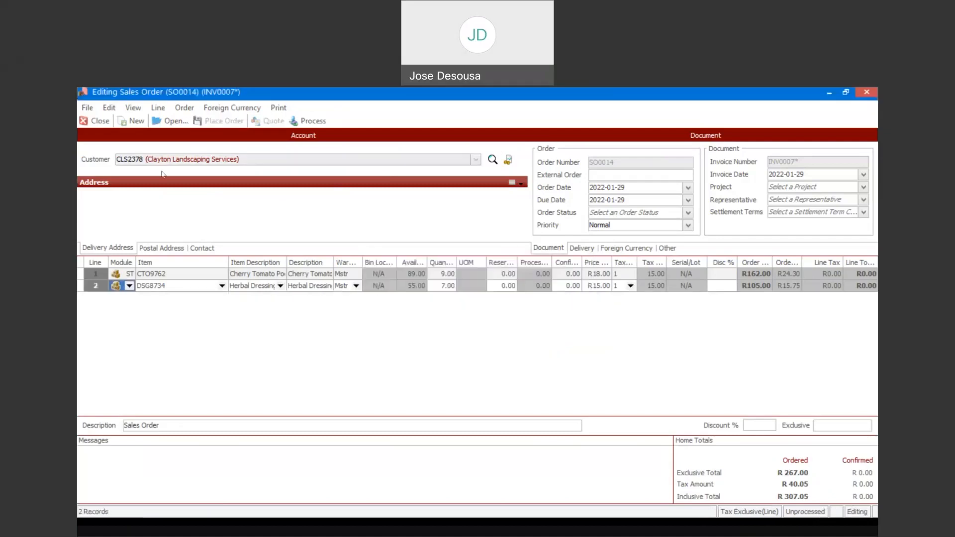
pyautogui.click(99, 121)
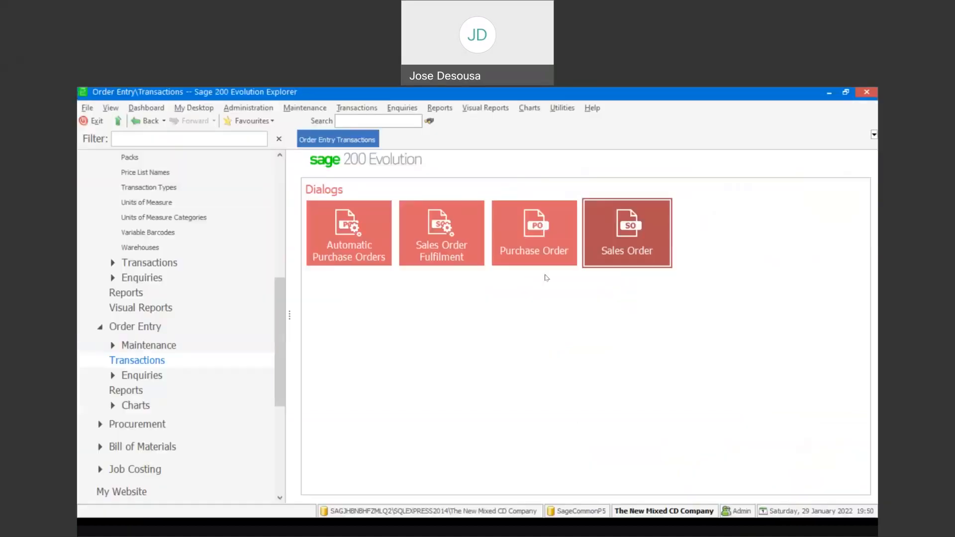
# - Find sales orders of all statuses with transaction date 2022-01-29 and open the unprocessed one
pyautogui.click(615, 241)
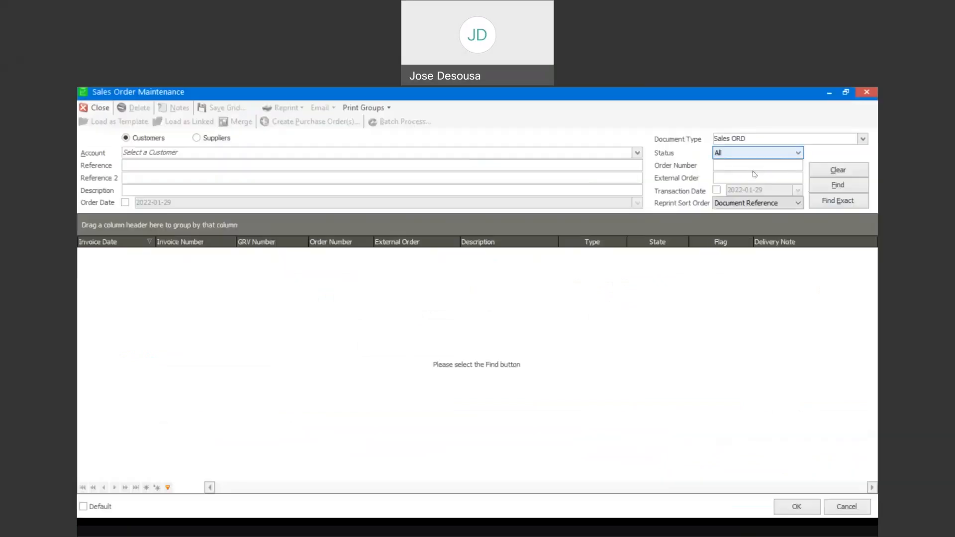
pyautogui.click(717, 190)
pyautogui.click(817, 184)
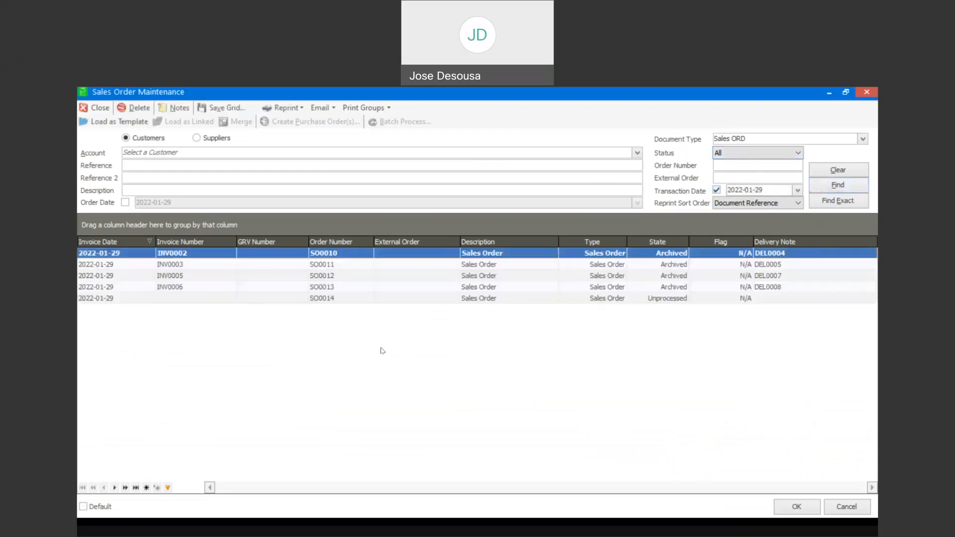
pyautogui.doubleClick(319, 299)
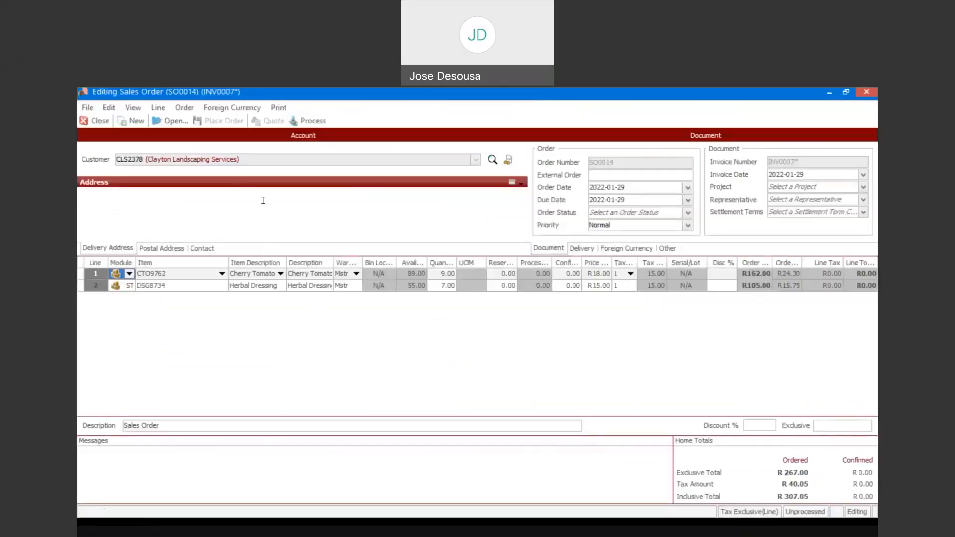
# - Set the confirmed quantities to 9 for the Cherry Tomato Pod line and 7 for the Herbal Dressing line
pyautogui.click(558, 273)
pyautogui.write('9')
pyautogui.press('Down')
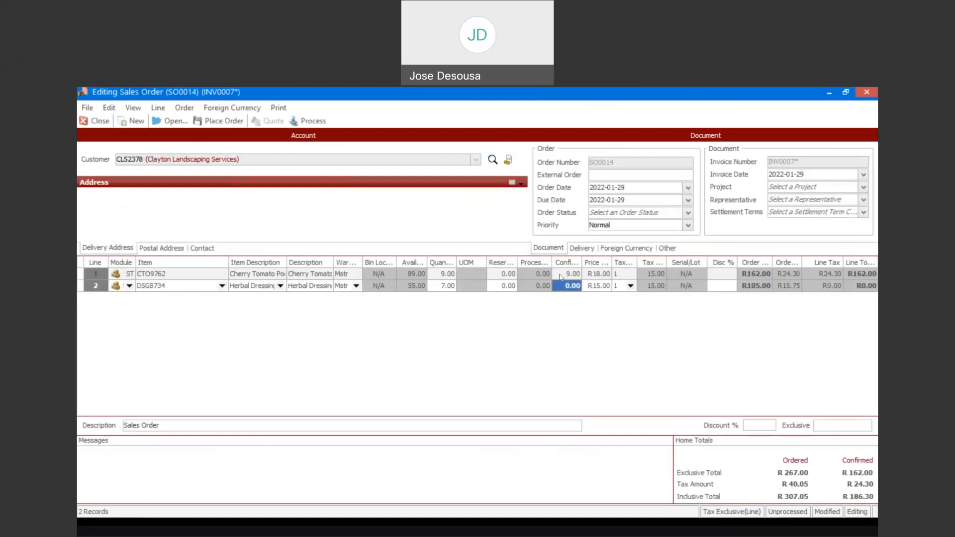
pyautogui.write('7')
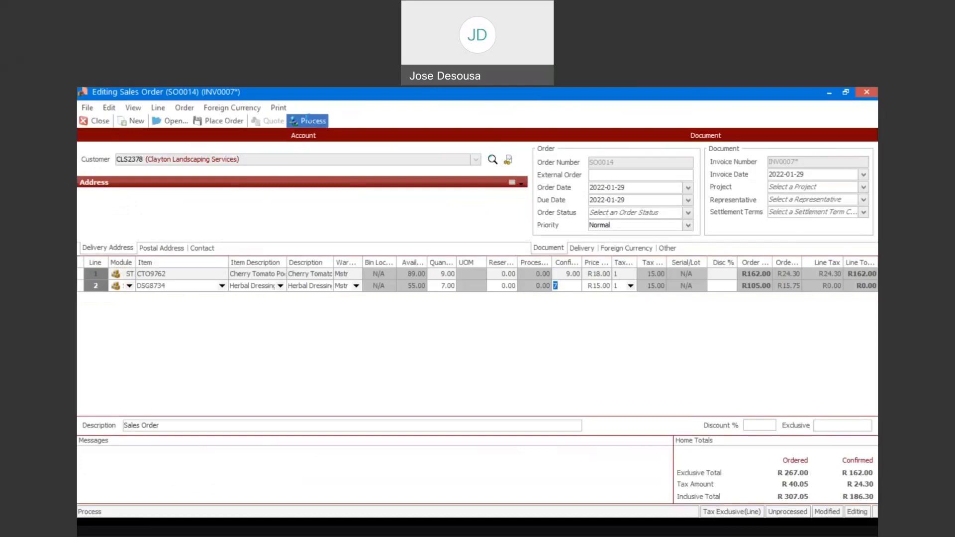
# - Process the Clayton Landscaping Services order, open its picking slip preview and close it
pyautogui.click(312, 122)
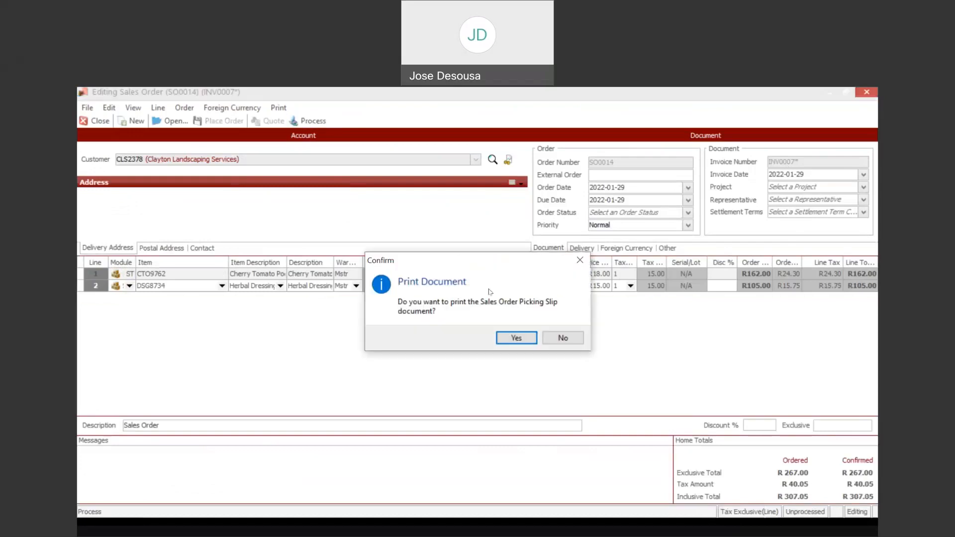
pyautogui.click(513, 337)
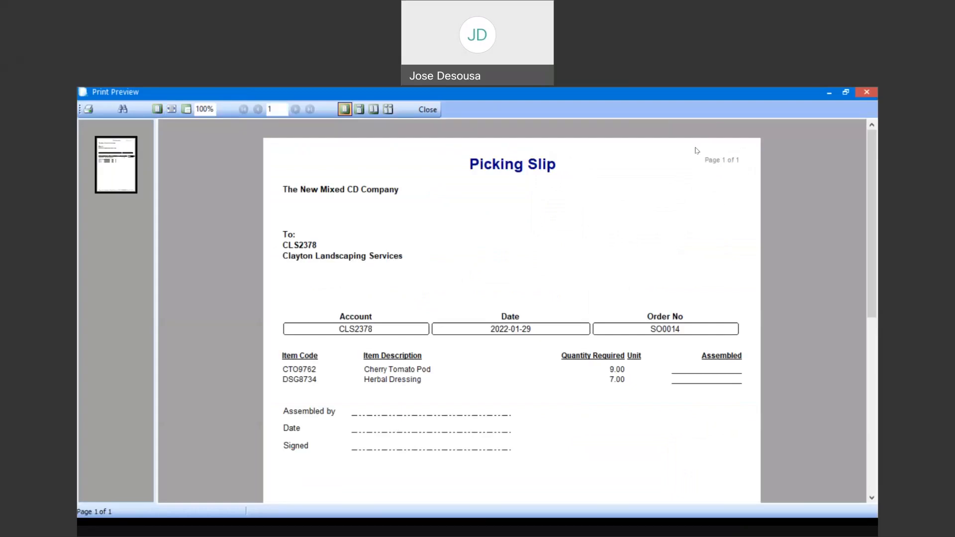
pyautogui.click(867, 93)
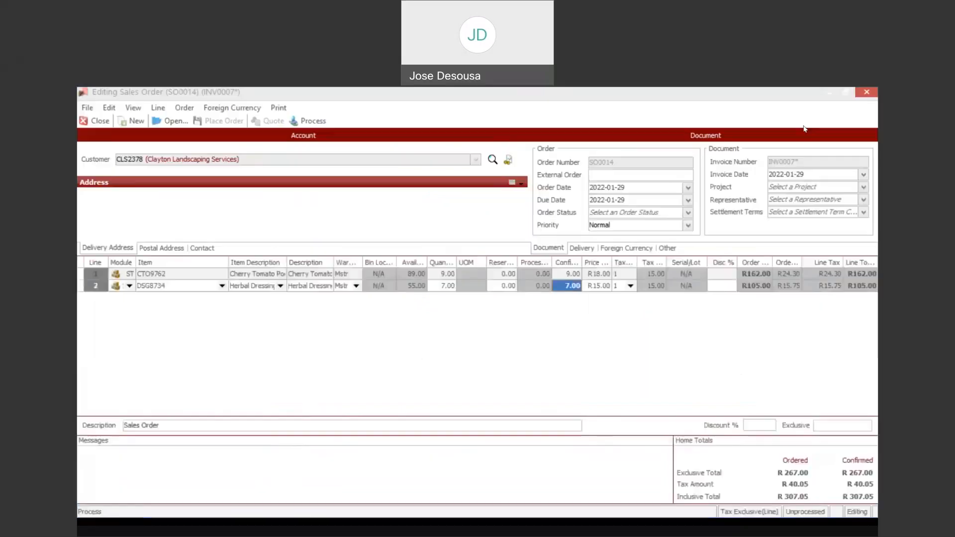
# - Preview the Clayton Landscaping Services delivery note and tax invoice, closing each preview after viewing it
pyautogui.click(522, 339)
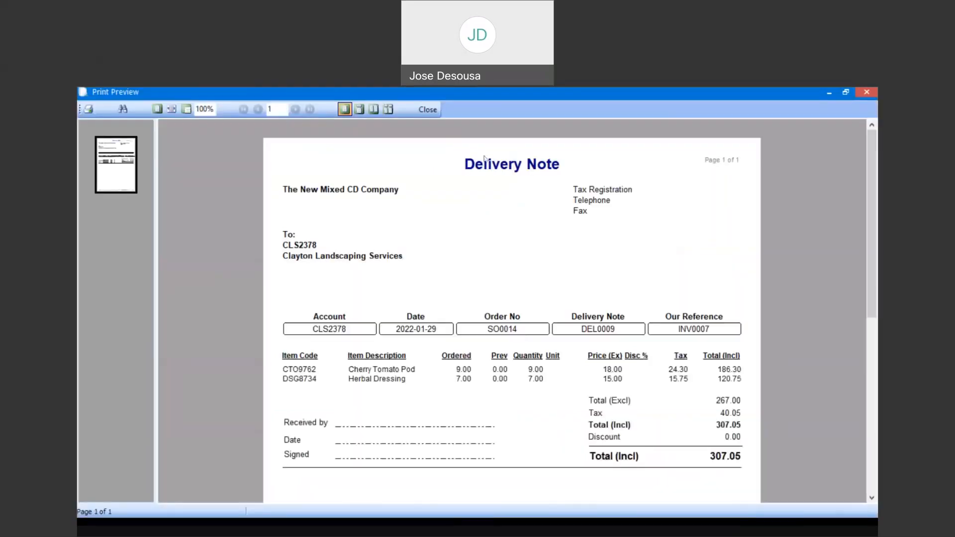
pyautogui.click(427, 110)
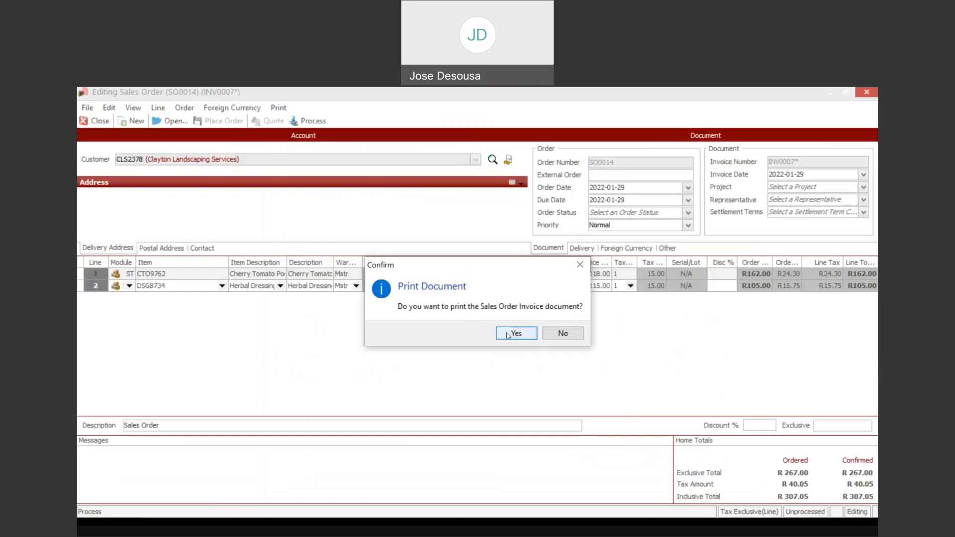
pyautogui.click(501, 334)
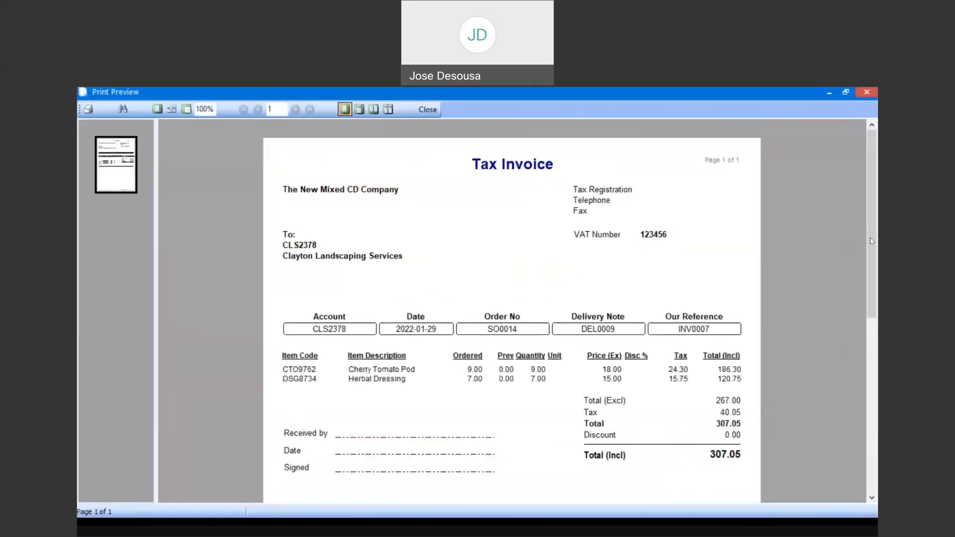
pyautogui.moveTo(872, 241); pyautogui.dragTo(871, 311)
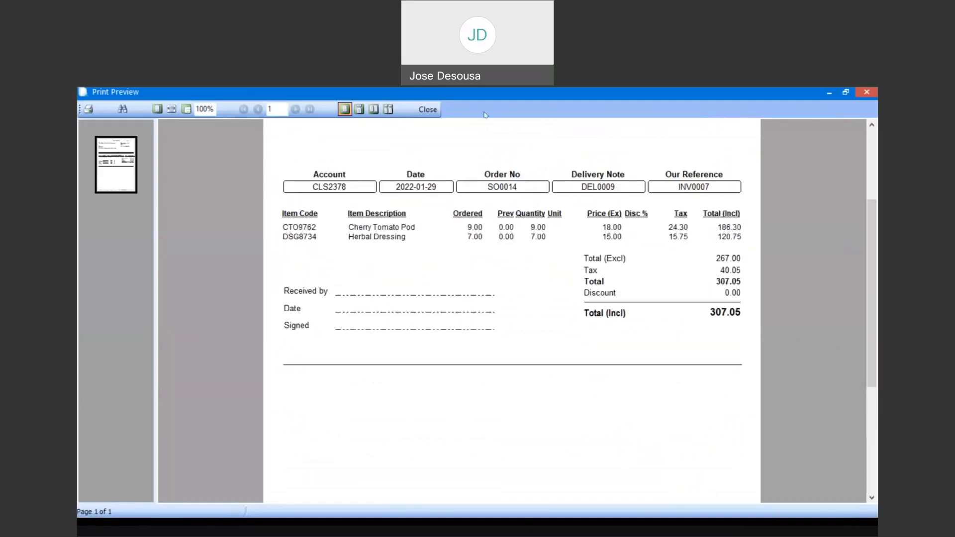
pyautogui.click(427, 110)
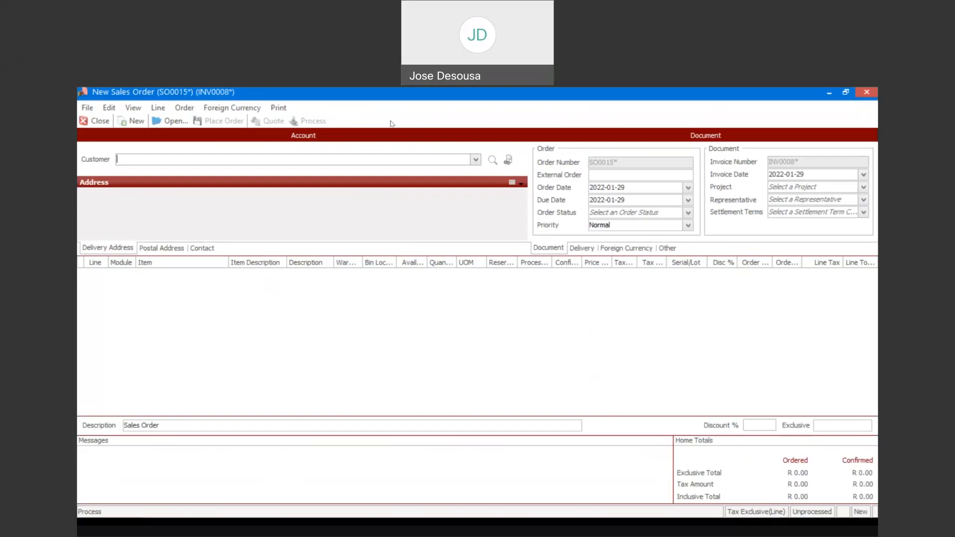
# - Start a sales order for customer Cassidy Printing Works and choose item CCS94082 (Cucumber Slices QR) for its first line
pyautogui.click(475, 160)
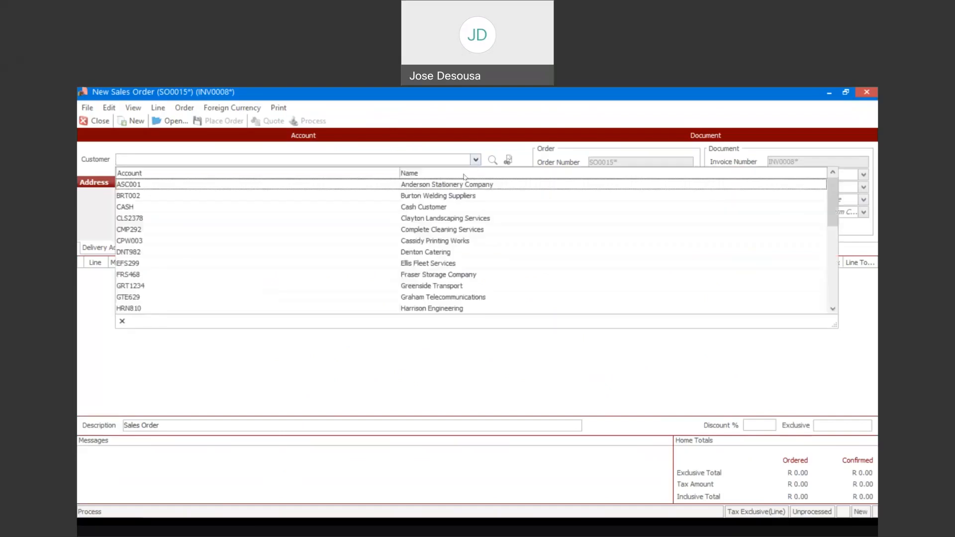
pyautogui.click(424, 240)
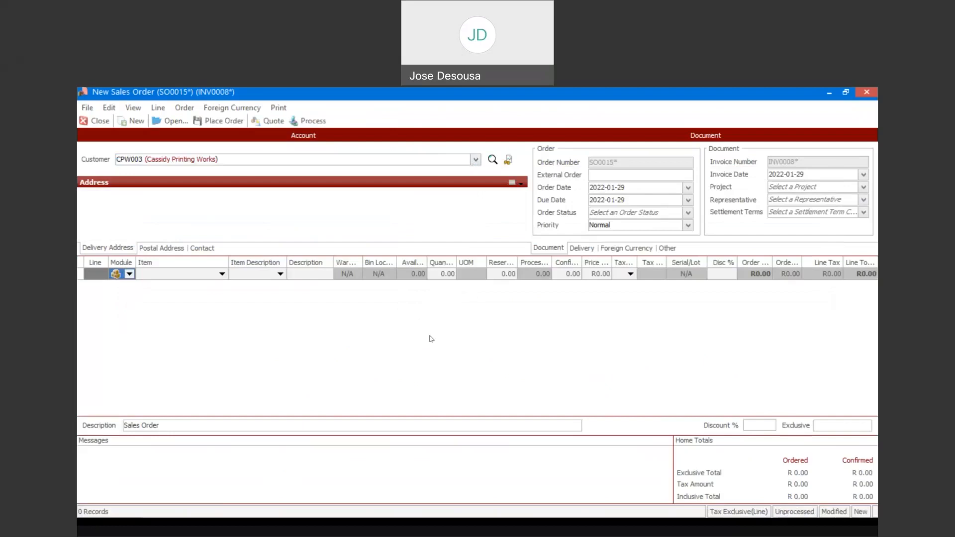
pyautogui.click(222, 274)
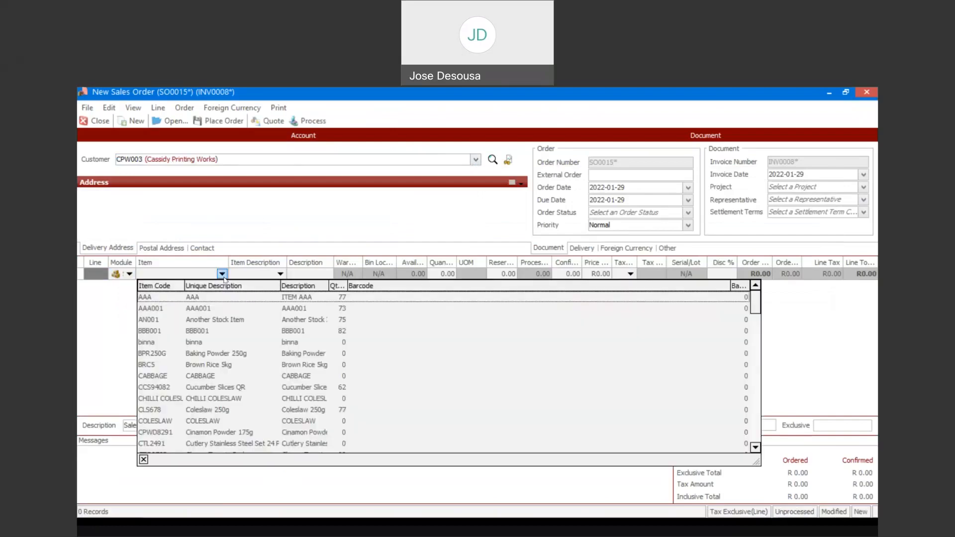
pyautogui.press('Down')
pyautogui.press('Down')
pyautogui.press('Down')
pyautogui.press('Down')
pyautogui.press('Down')
pyautogui.press('Down')
pyautogui.press('Down')
pyautogui.press('Down')
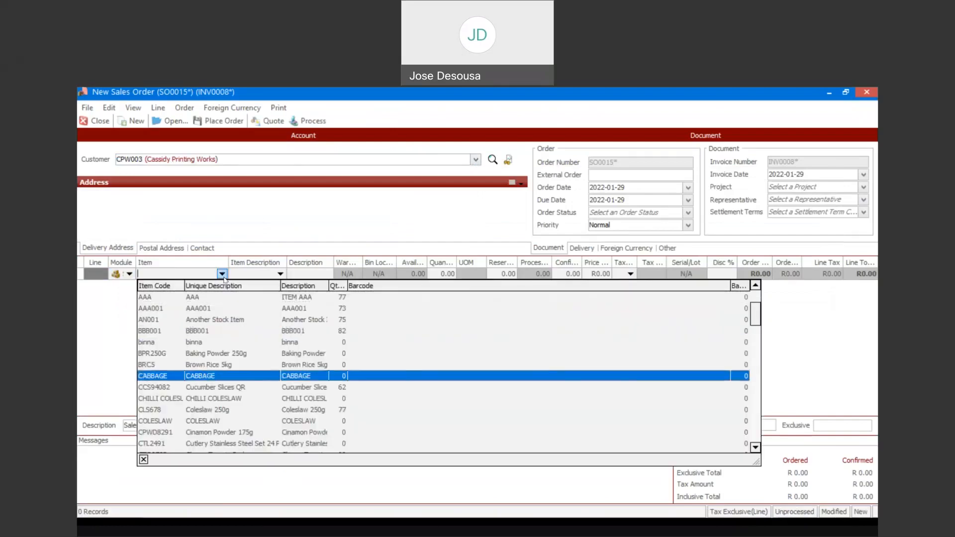
pyautogui.press('Return')
# - Set the ordered quantity of the Cucumber Slices QR line to 6 and complete the line
pyautogui.press('Tab')
pyautogui.press('Tab')
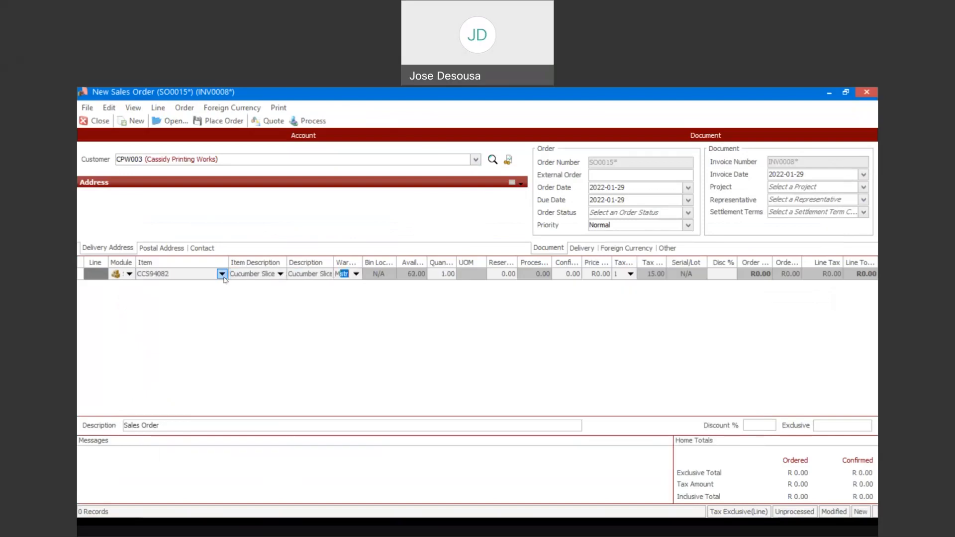
pyautogui.press('Tab')
pyautogui.write('6')
pyautogui.press('Tab')
pyautogui.press('Tab')
pyautogui.press('Tab')
pyautogui.press('Tab')
pyautogui.press('Tab')
pyautogui.press('Tab')
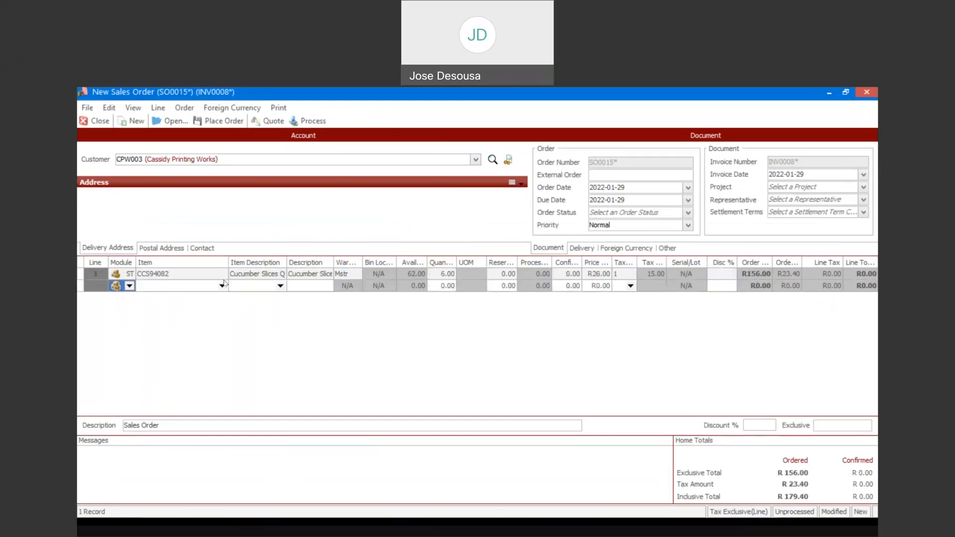
# - Choose item CTS382 (Citrus Shampoo 350ml) for the second order line
pyautogui.click(222, 286)
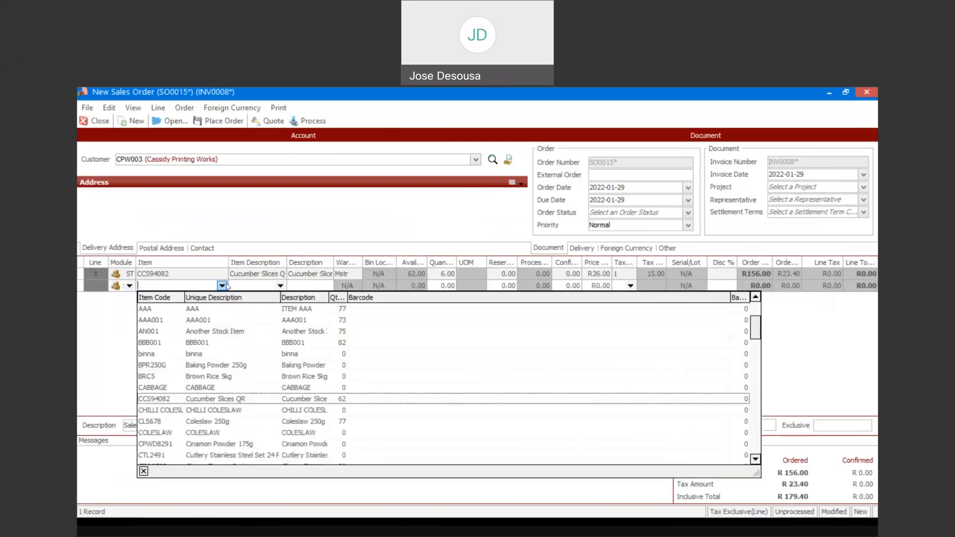
pyautogui.press('Down')
pyautogui.press('Down')
pyautogui.press('Down')
pyautogui.press('Down')
pyautogui.press('Down')
pyautogui.press('Down')
pyautogui.press('Down')
pyautogui.press('Down')
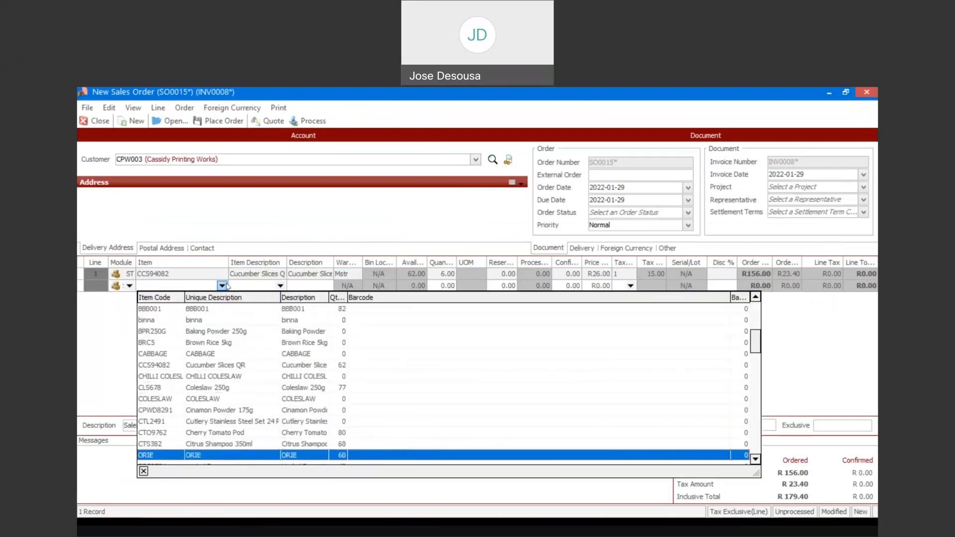
pyautogui.press('Up')
pyautogui.press('Return')
# - Set the Citrus Shampoo line's ordered quantity to 18 and its price to R199.00, and complete the line
pyautogui.press('Tab')
pyautogui.press('Tab')
pyautogui.write('1')
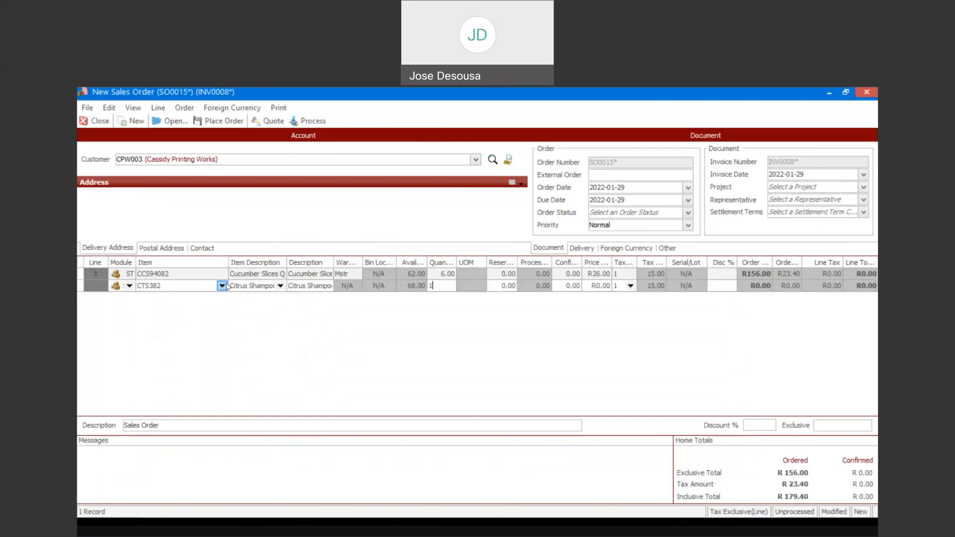
pyautogui.write('8')
pyautogui.press('Tab')
pyautogui.press('Tab')
pyautogui.write('199')
pyautogui.press('Tab')
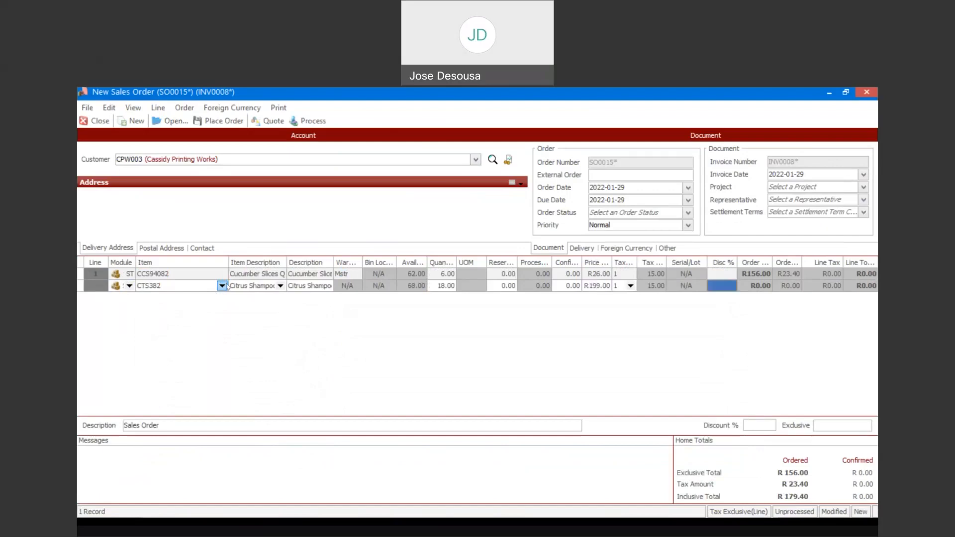
pyautogui.press('Tab')
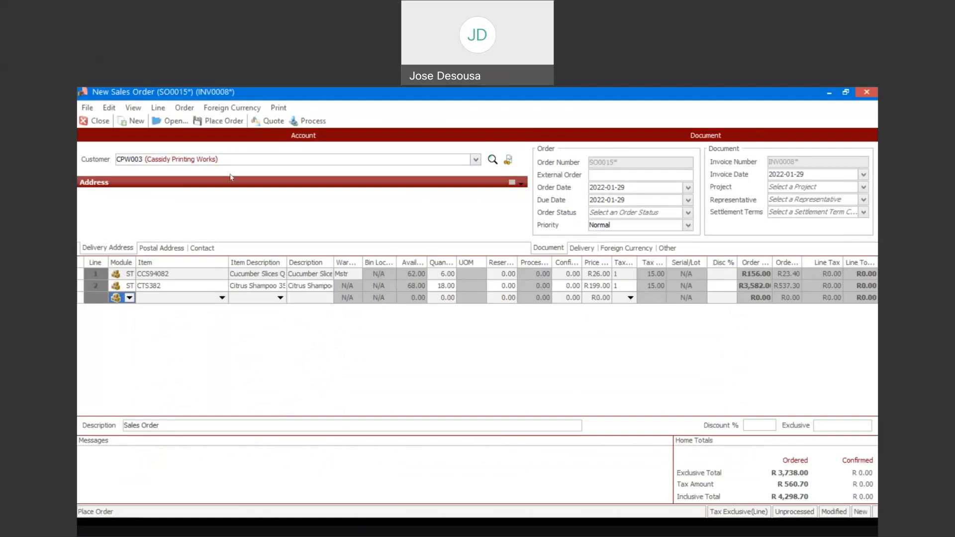
# - Place the Cassidy Printing Works order without printing the picking slip, and close the order window
pyautogui.click(220, 123)
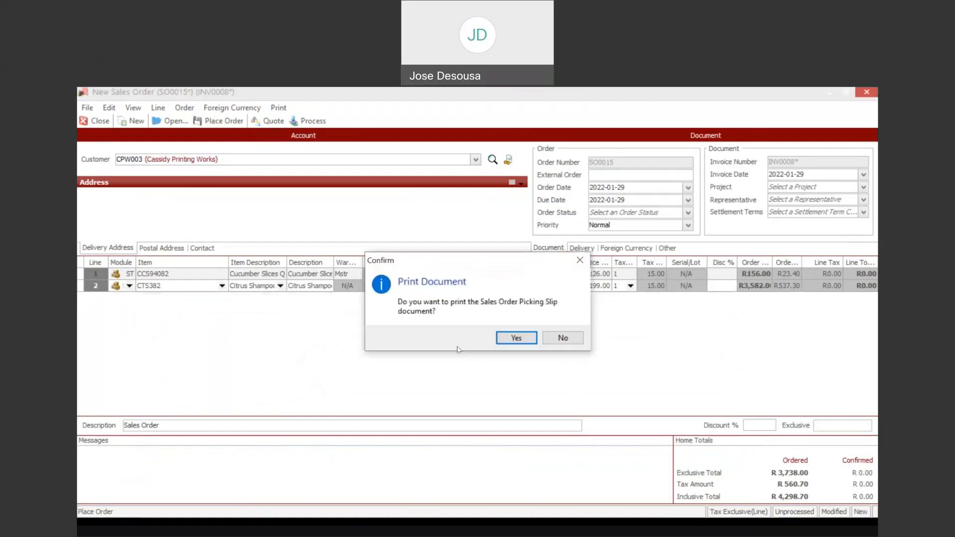
pyautogui.click(559, 340)
pyautogui.press('Escape')
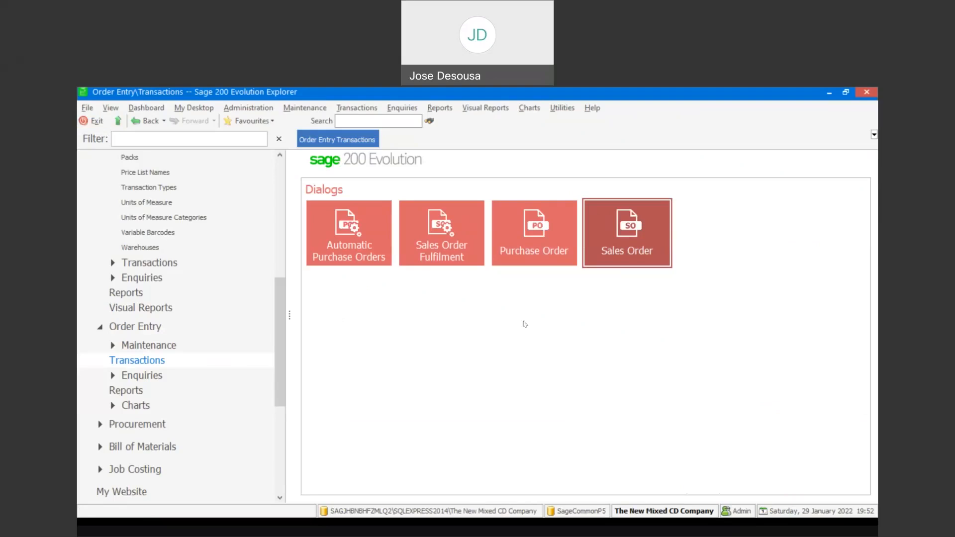
# - Search the existing sales orders for transaction date 2022-01-29 and open the unprocessed Cassidy Printing Works order
pyautogui.click(657, 239)
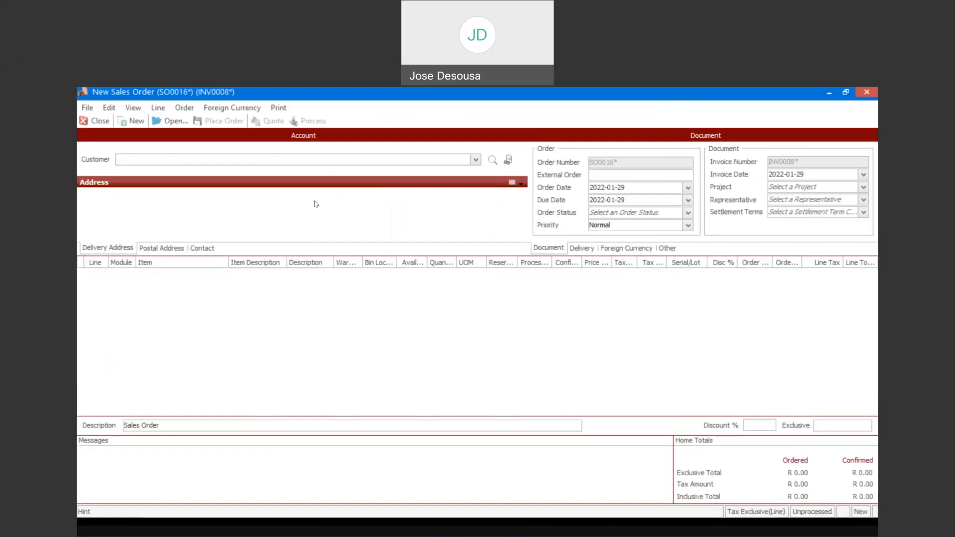
pyautogui.click(171, 121)
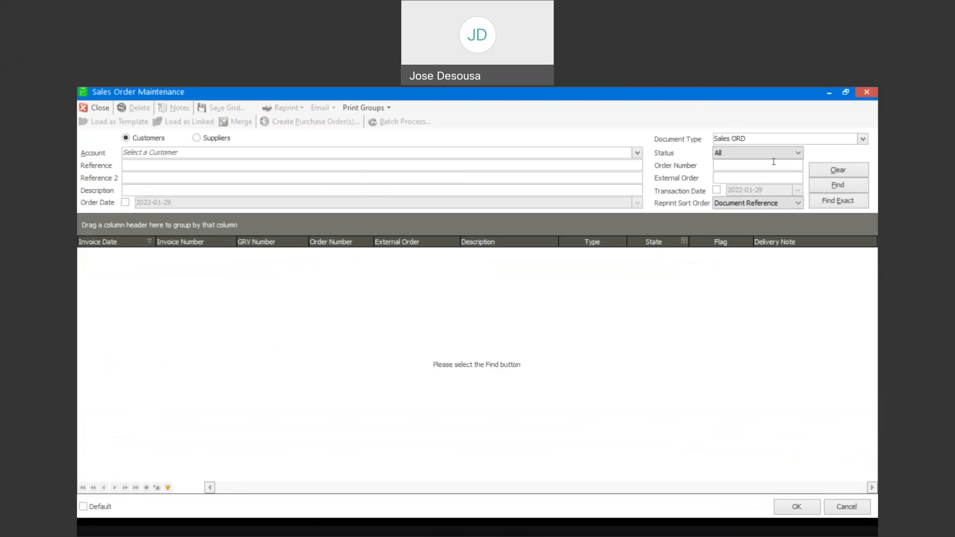
pyautogui.click(716, 190)
pyautogui.click(838, 187)
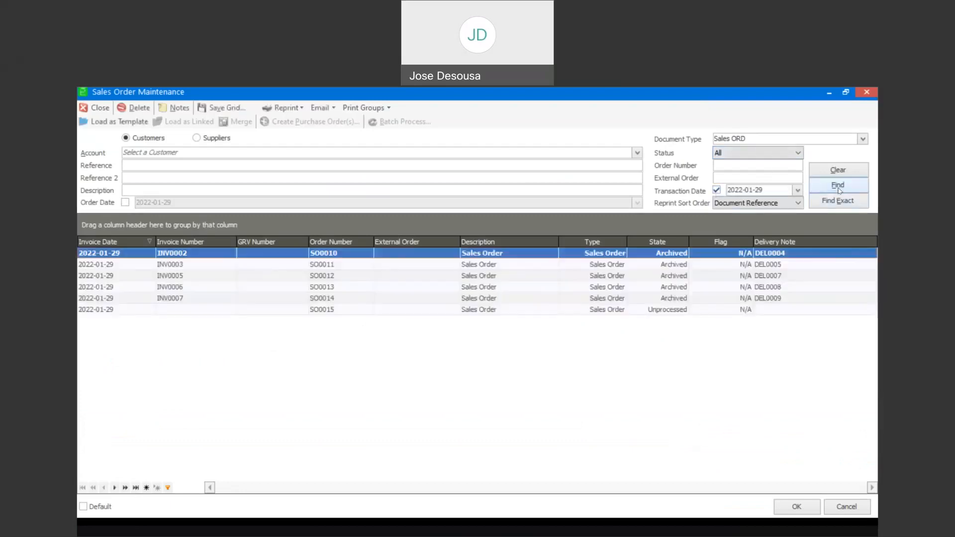
pyautogui.doubleClick(337, 311)
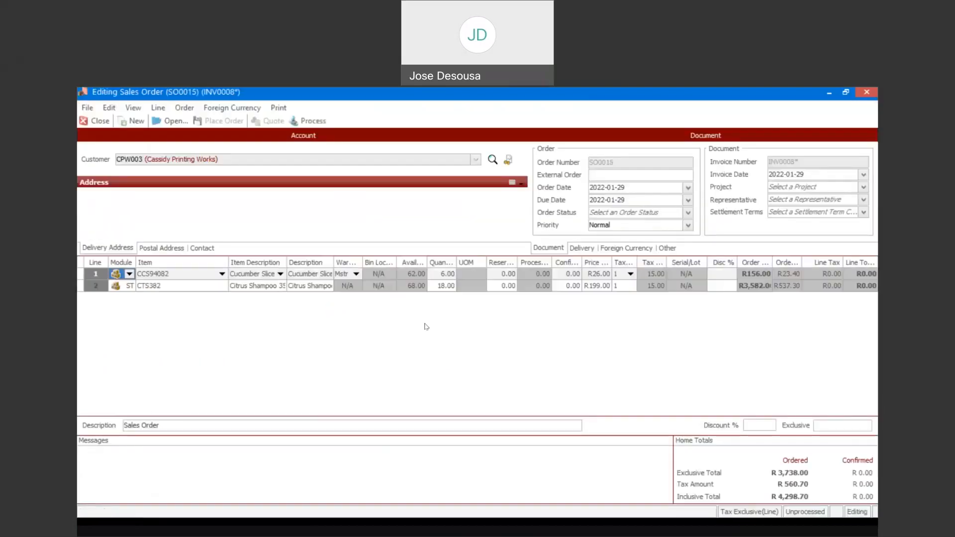
# - Set the confirmed quantities to 5 for the Cucumber Slices QR line and 15 for the Citrus Shampoo line
pyautogui.click(558, 273)
pyautogui.write('5')
pyautogui.press('Tab')
pyautogui.press('Tab')
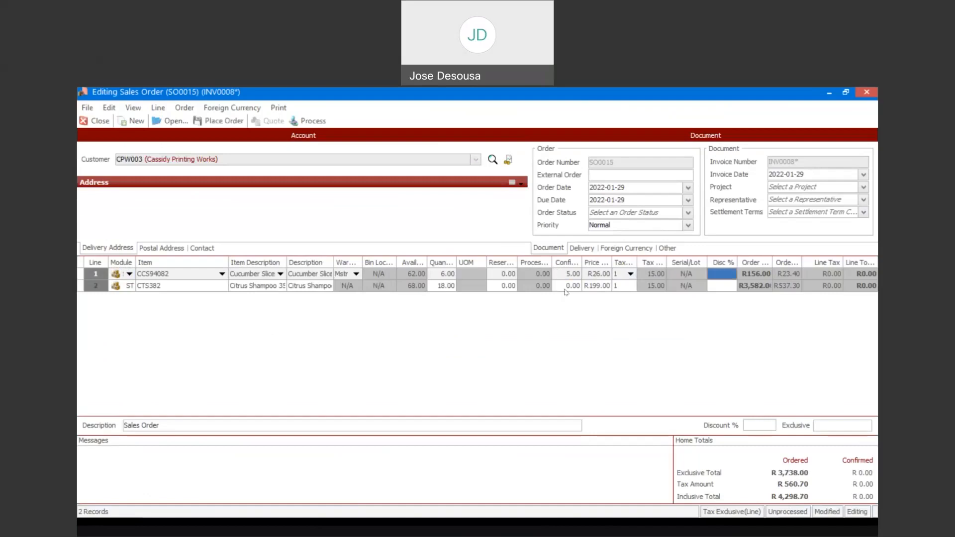
pyautogui.click(565, 289)
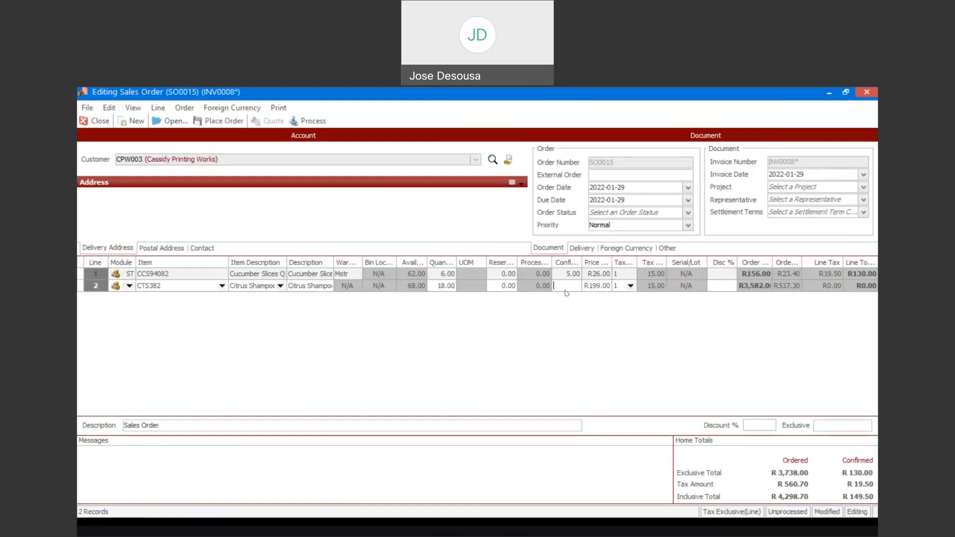
pyautogui.write('15')
pyautogui.press('Tab')
pyautogui.press('Tab')
pyautogui.press('Tab')
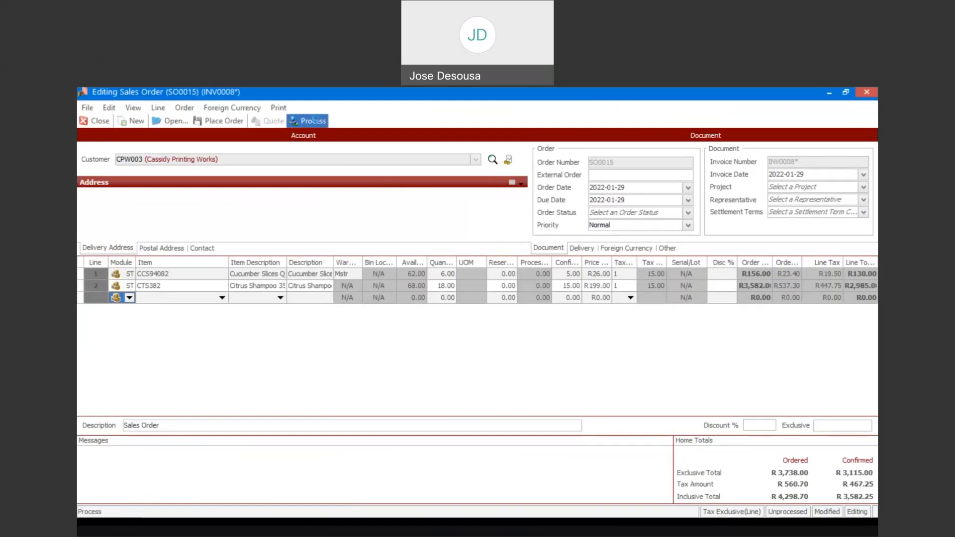
# - Process the Cassidy Printing Works order, open its picking slip preview and close it
pyautogui.click(314, 119)
pyautogui.click(506, 336)
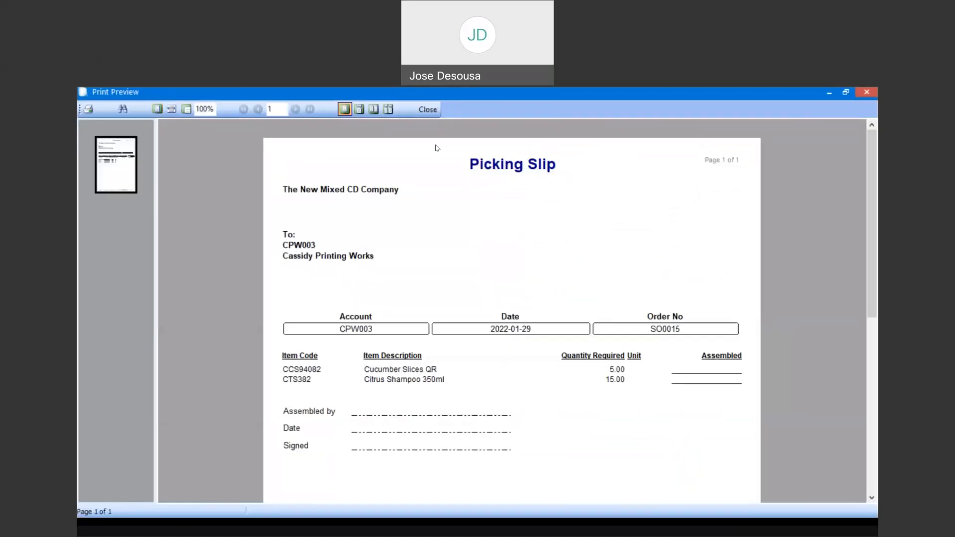
pyautogui.click(431, 111)
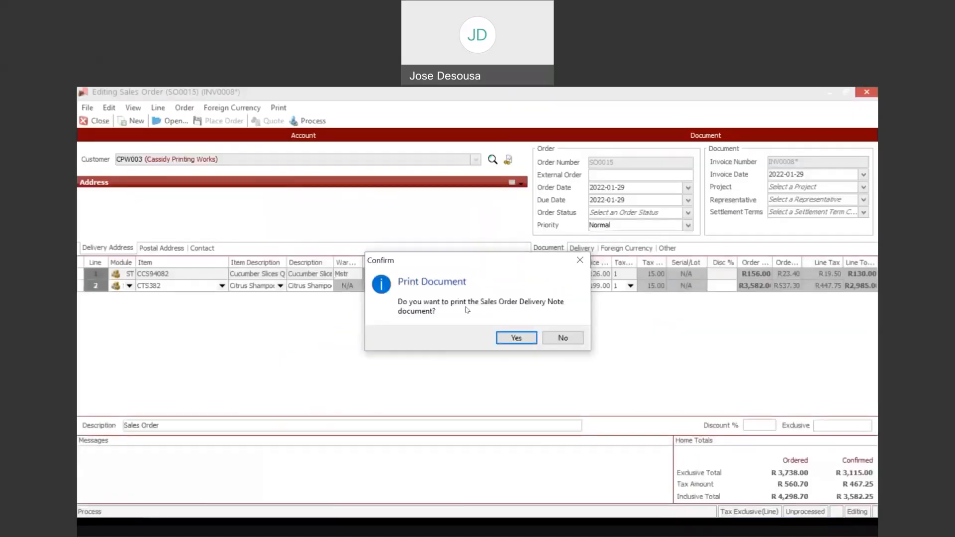
# - Preview the Cassidy Printing Works delivery note and sales order invoice, closing each preview after viewing it
pyautogui.click(507, 332)
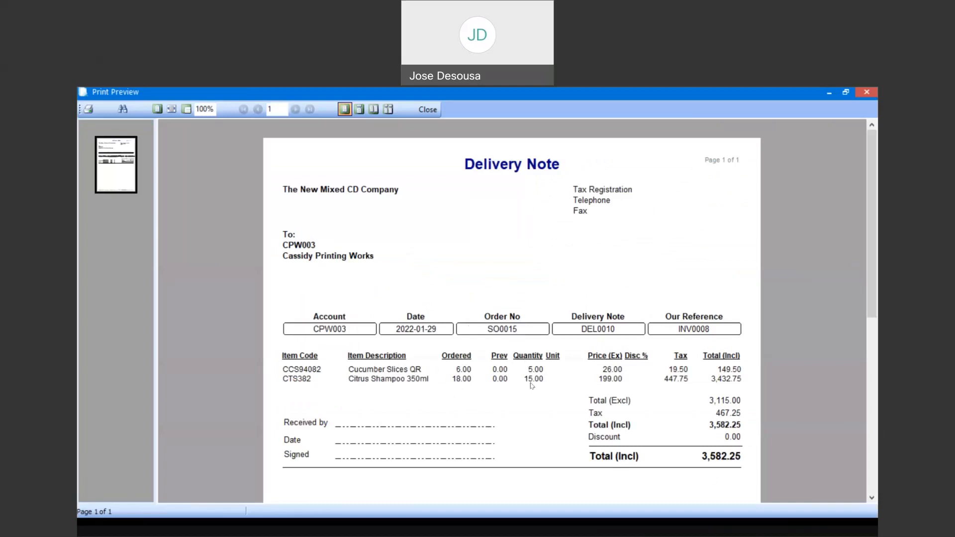
pyautogui.click(428, 109)
pyautogui.click(507, 332)
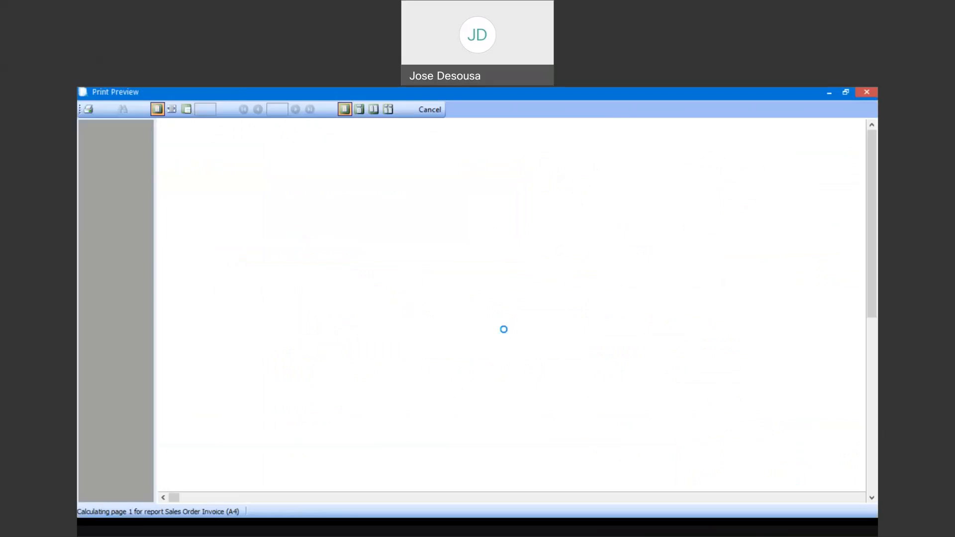
pyautogui.scroll(-3, 877, 310)
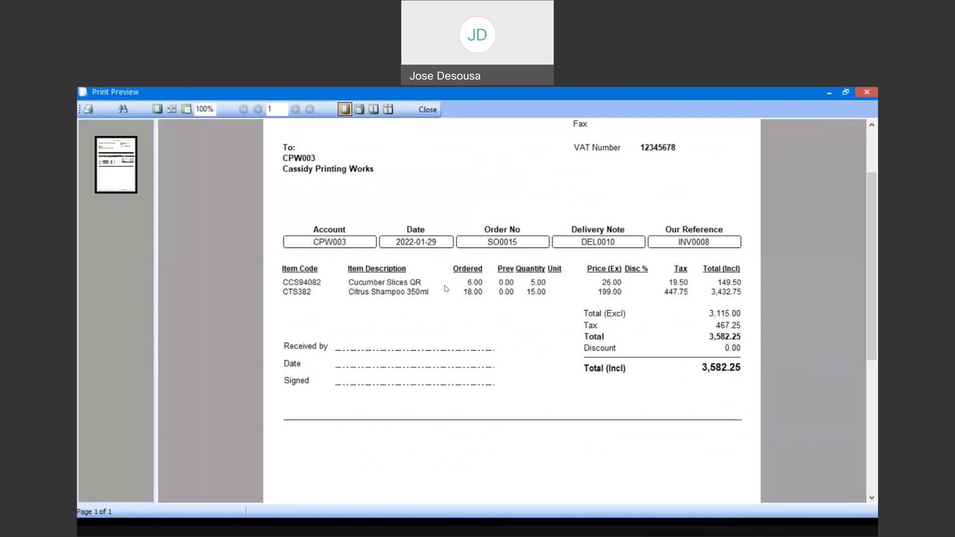
pyautogui.click(422, 111)
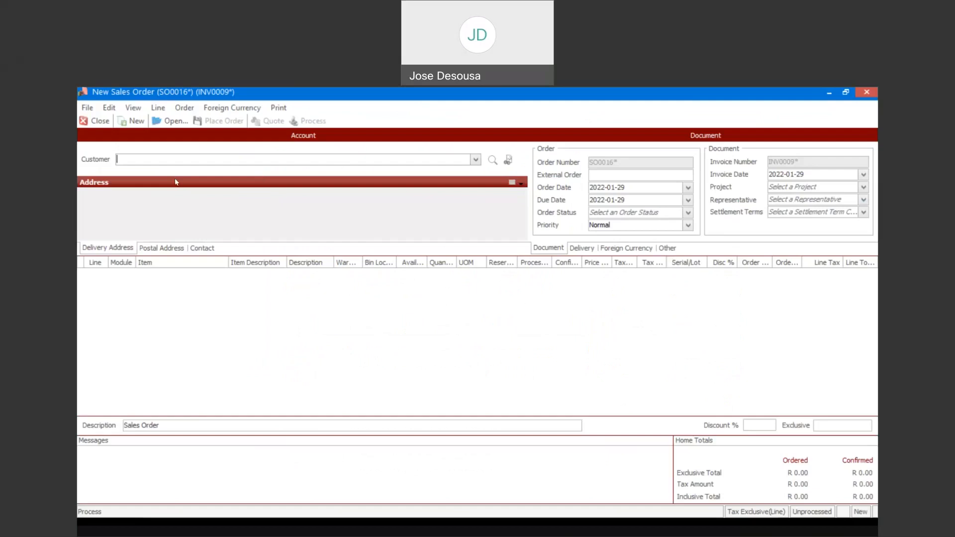
# - Open the sales order search and find orders of all statuses with transaction date 2022-01-29
pyautogui.click(174, 126)
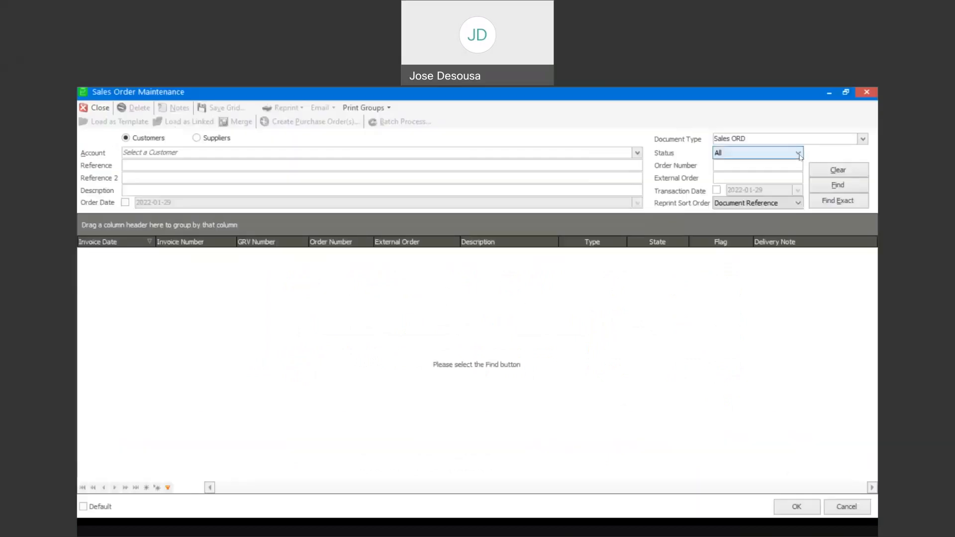
pyautogui.click(799, 155)
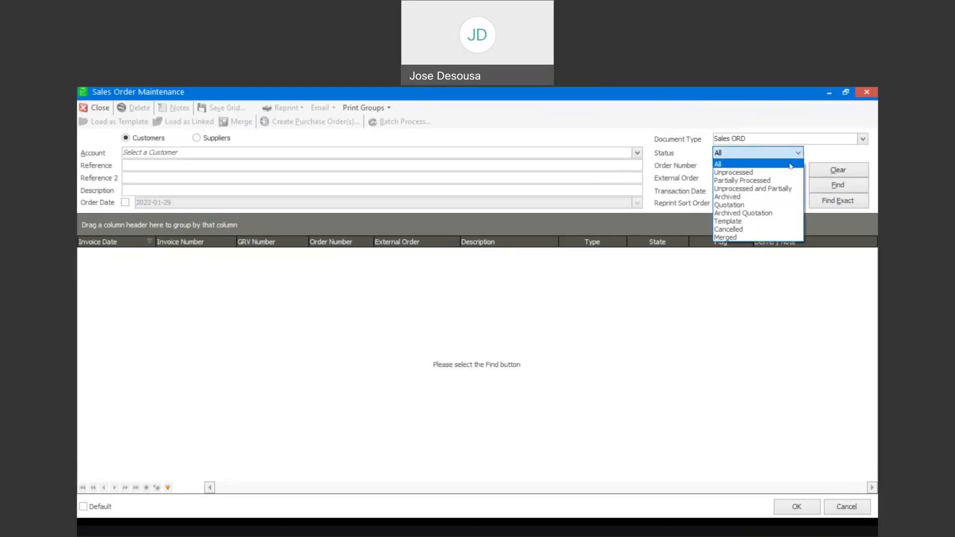
pyautogui.click(791, 166)
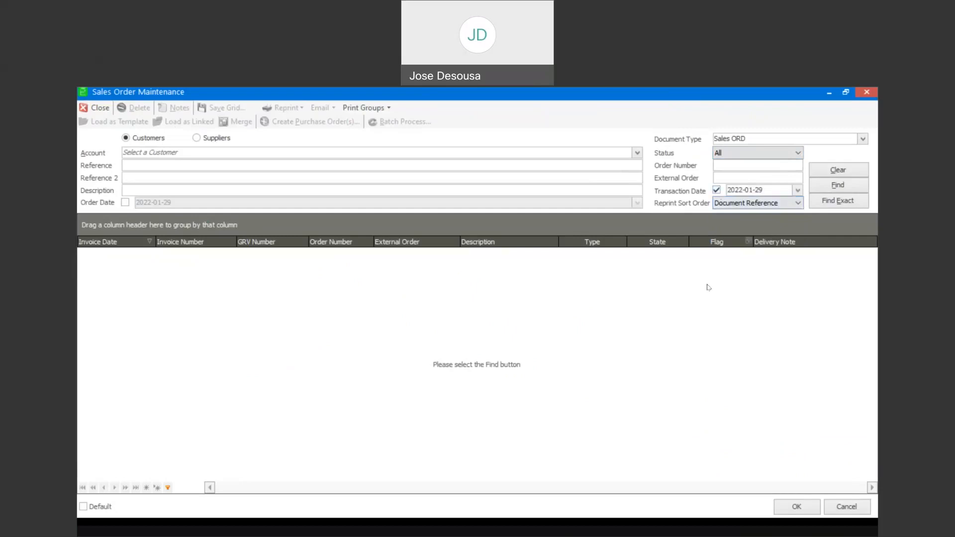
pyautogui.click(831, 190)
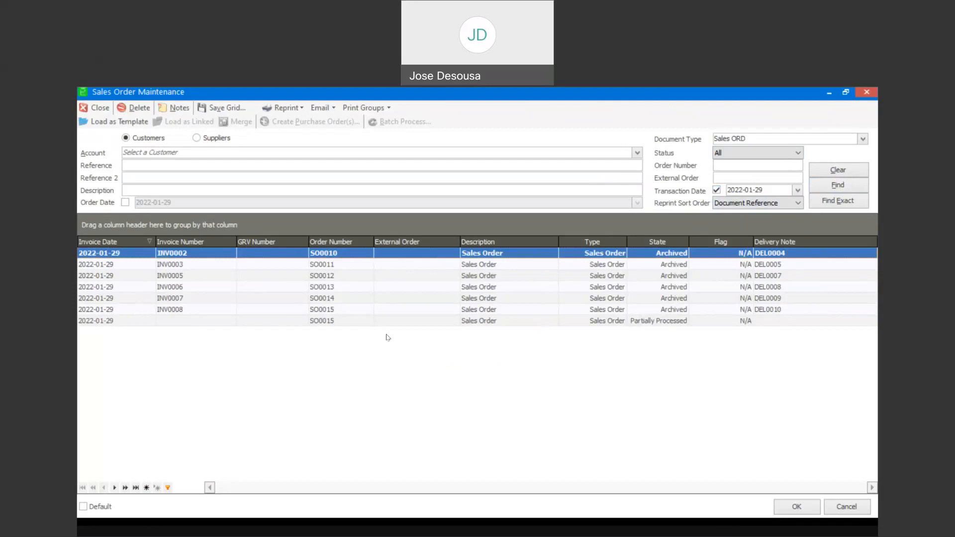
# - Open the partially processed Cassidy Printing Works order from the search results and widen its Processed column
pyautogui.click(330, 322)
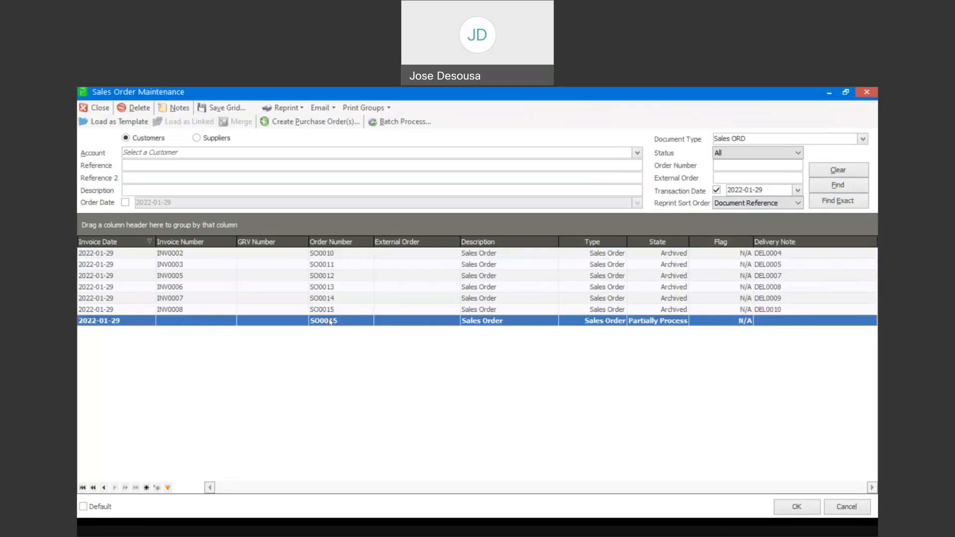
pyautogui.doubleClick(331, 322)
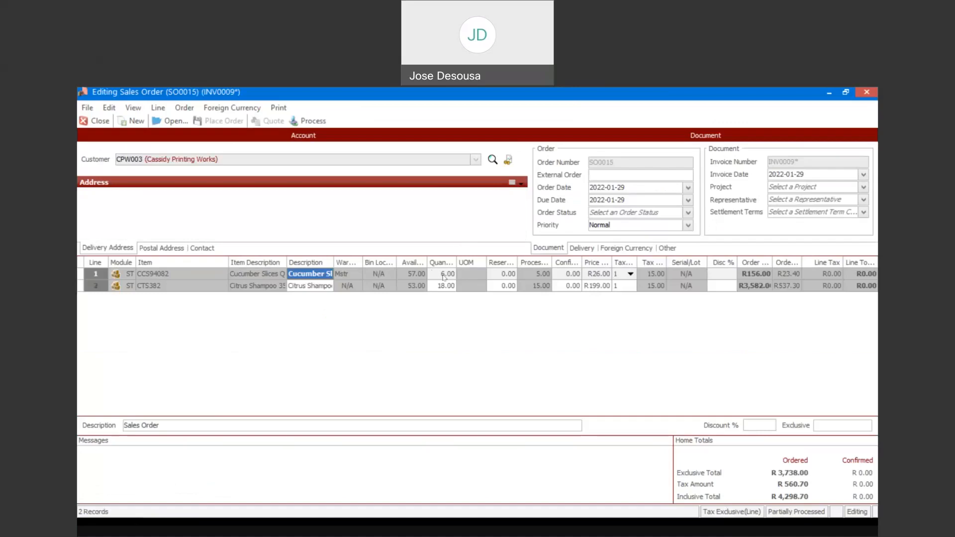
pyautogui.moveTo(552, 259); pyautogui.dragTo(566, 263)
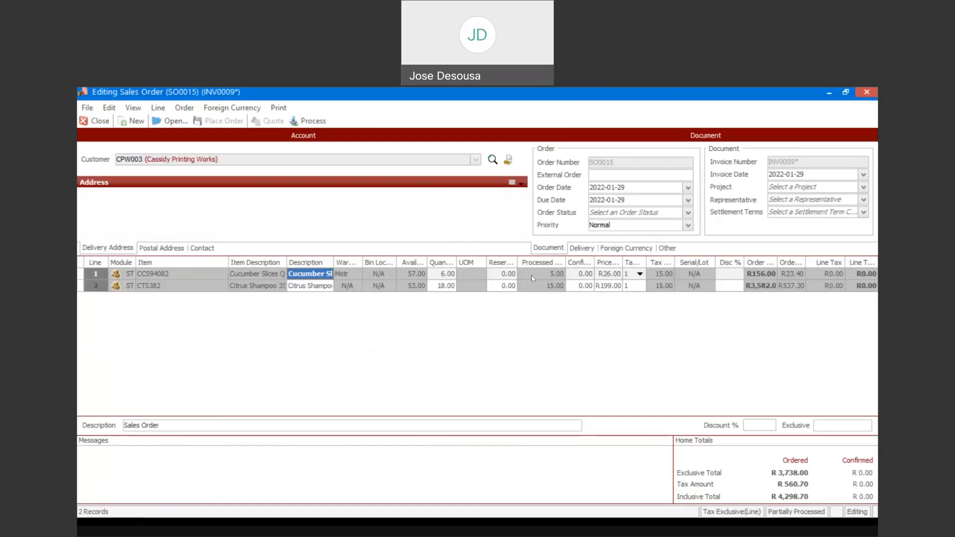
# - Set the confirmed quantity of the Cucumber Slices QR line to 1
pyautogui.click(577, 274)
pyautogui.press('BackSpace')
pyautogui.write('1')
pyautogui.press('Tab')
pyautogui.press('Tab')
pyautogui.press('Tab')
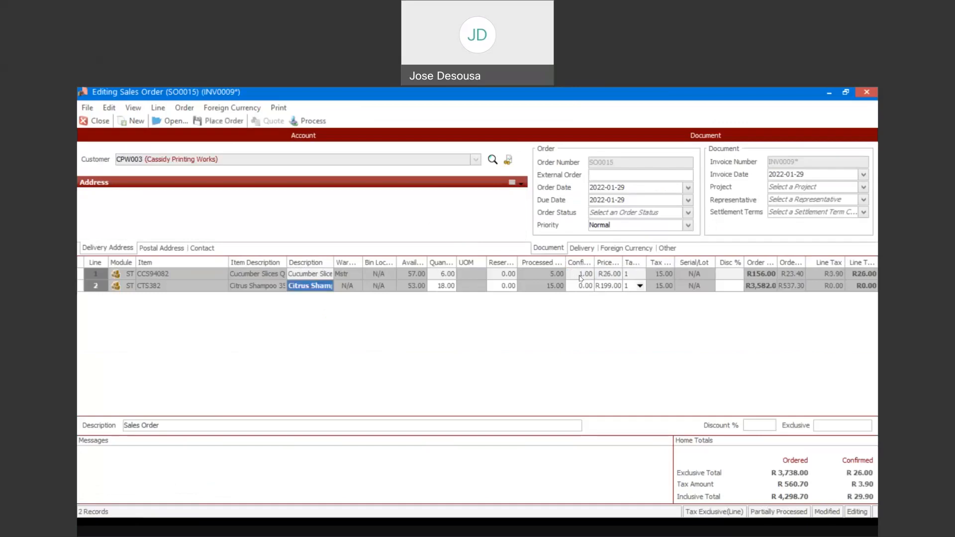
# - Set the confirmed quantity of the Citrus Shampoo line to 3
pyautogui.press('Tab')
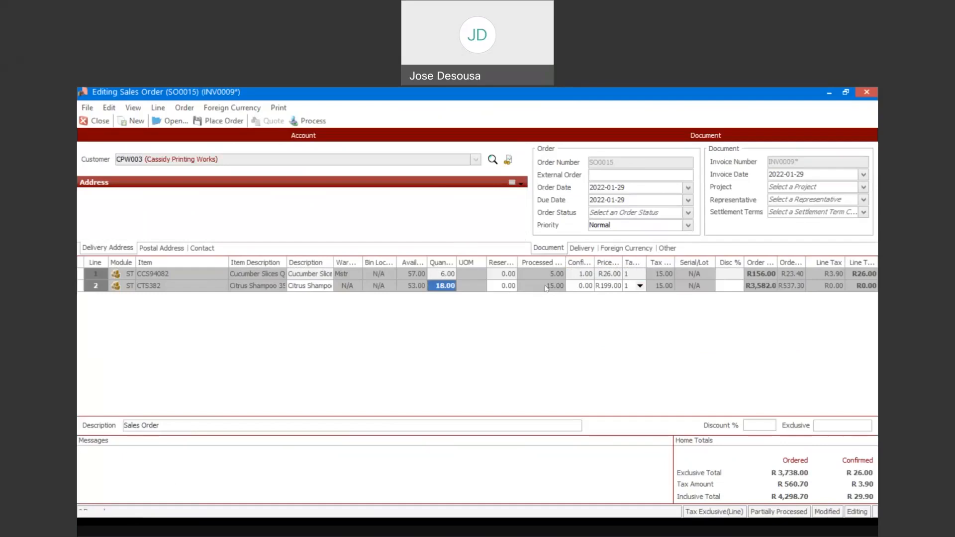
pyautogui.press('Tab')
pyautogui.press('Tab')
pyautogui.write('3')
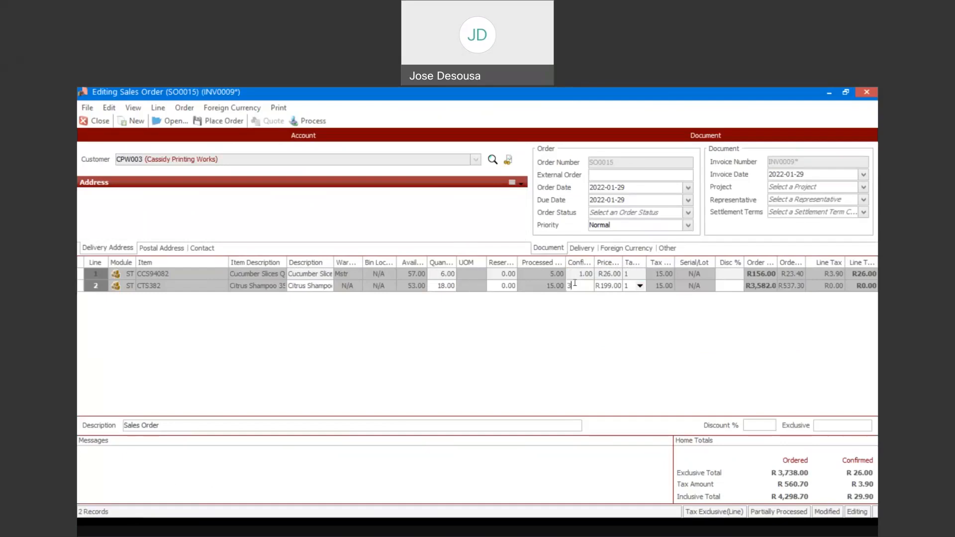
pyautogui.press('Tab')
pyautogui.press('Tab')
pyautogui.press('Tab')
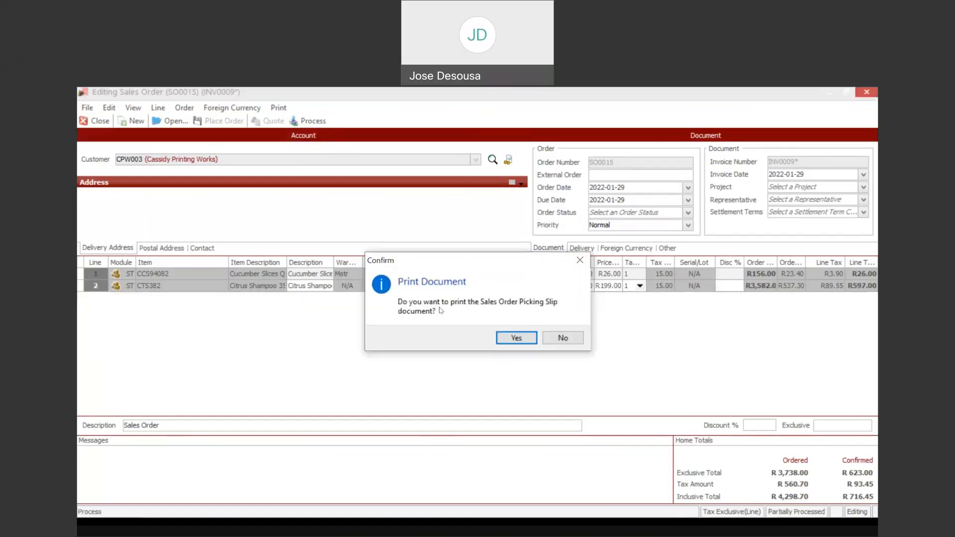
# - Process the rest of the Cassidy Printing Works order and preview its picking slip and delivery note, closing each preview
pyautogui.click(503, 339)
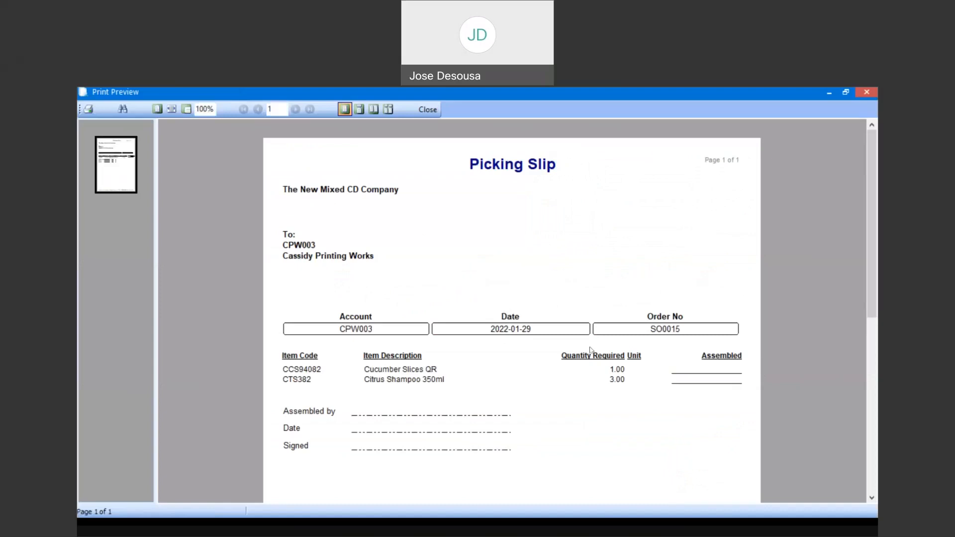
pyautogui.click(431, 112)
pyautogui.click(522, 337)
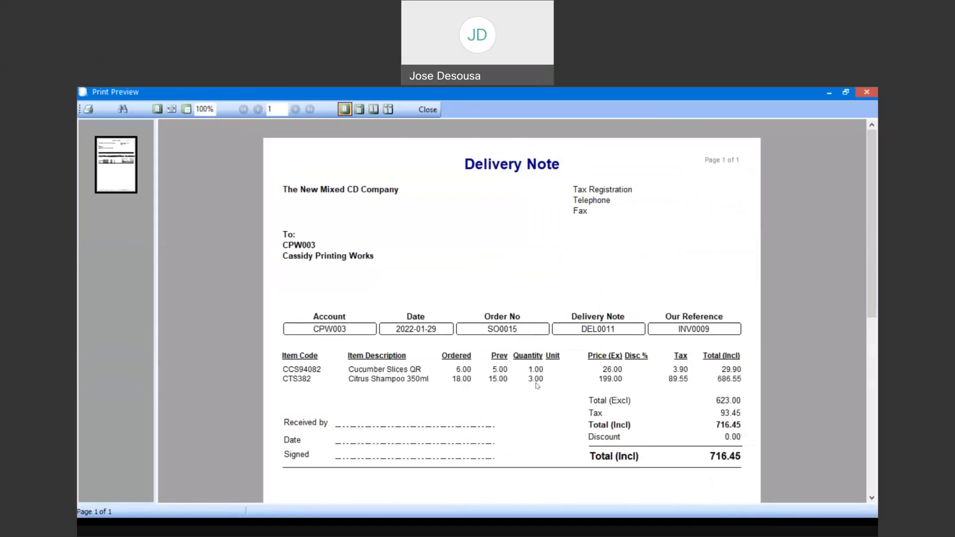
pyautogui.click(428, 110)
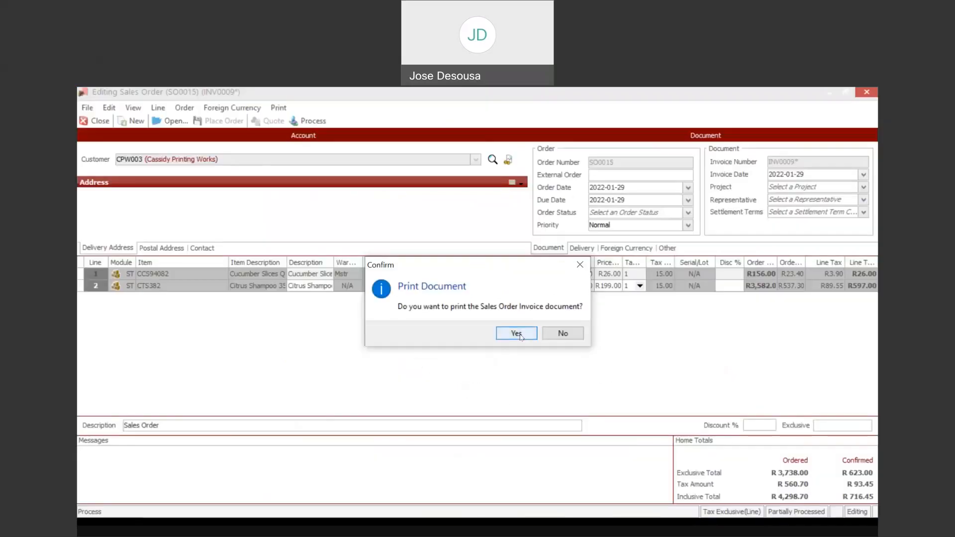
# - Preview the sales order invoice for the remaining quantities, view it down to the totals and close it
pyautogui.click(515, 331)
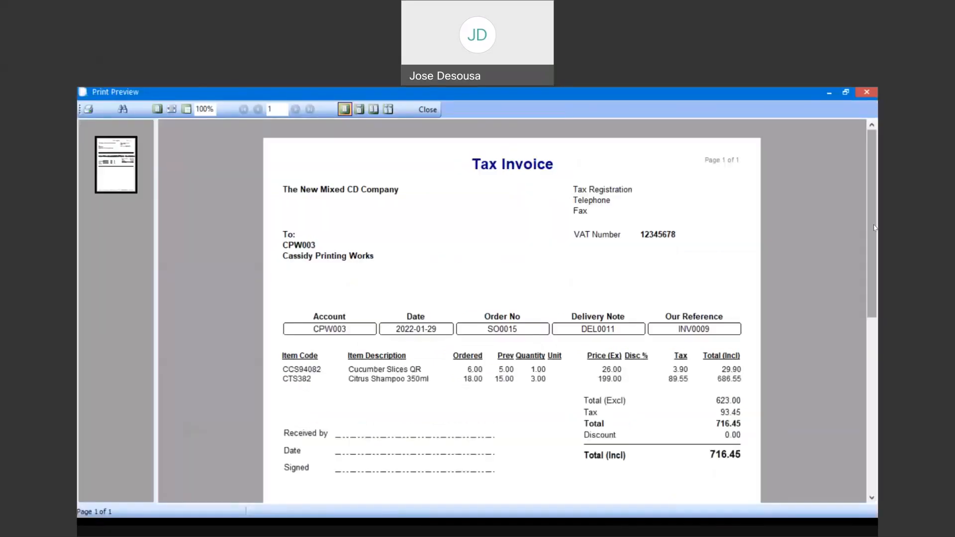
pyautogui.moveTo(869, 229); pyautogui.dragTo(869, 301)
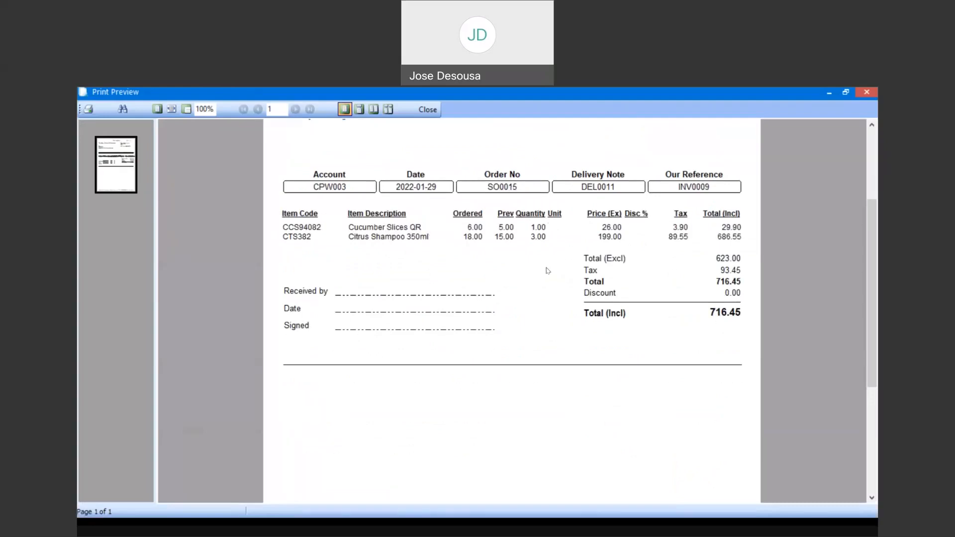
pyautogui.click(428, 109)
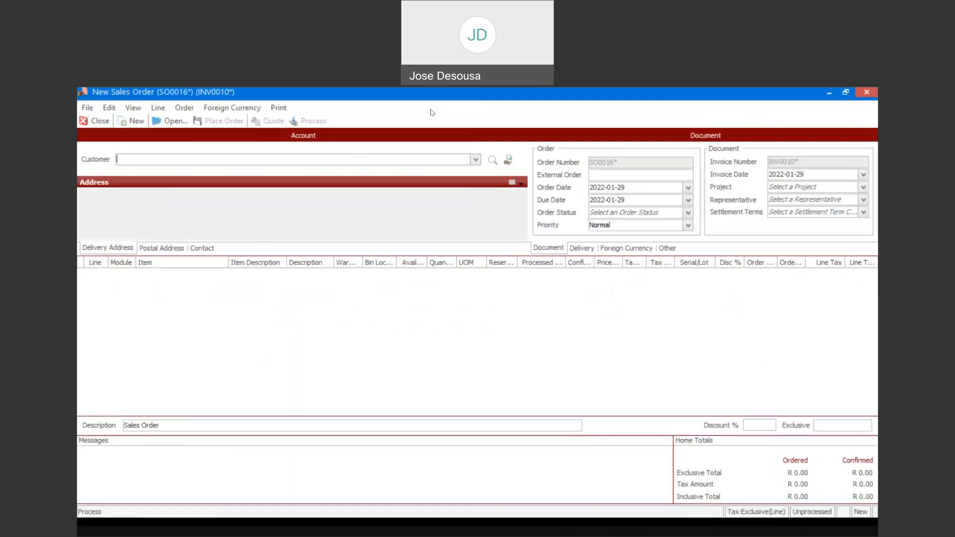
# - Widen the Reserved column in a new sales order for Ellis Fleet Services and close the order without placing it
pyautogui.click(475, 159)
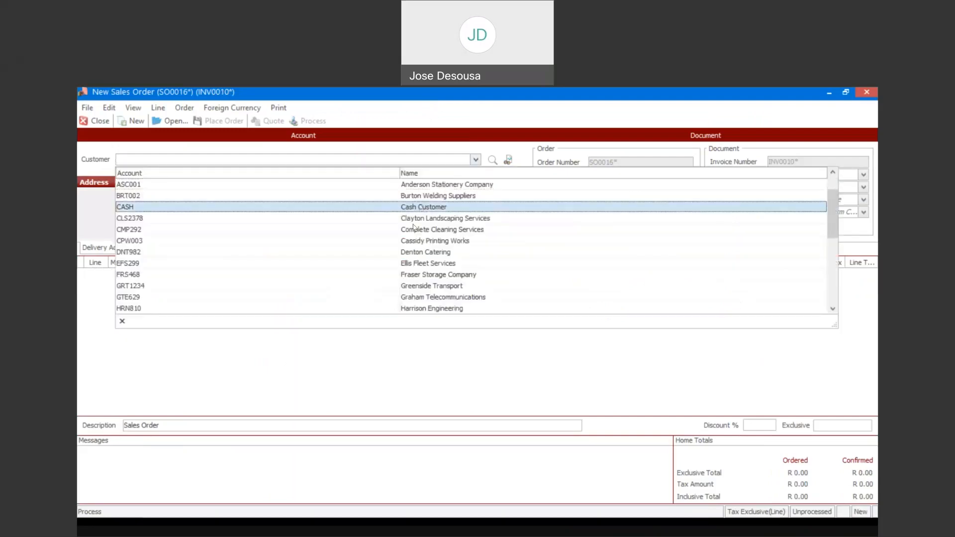
pyautogui.click(412, 263)
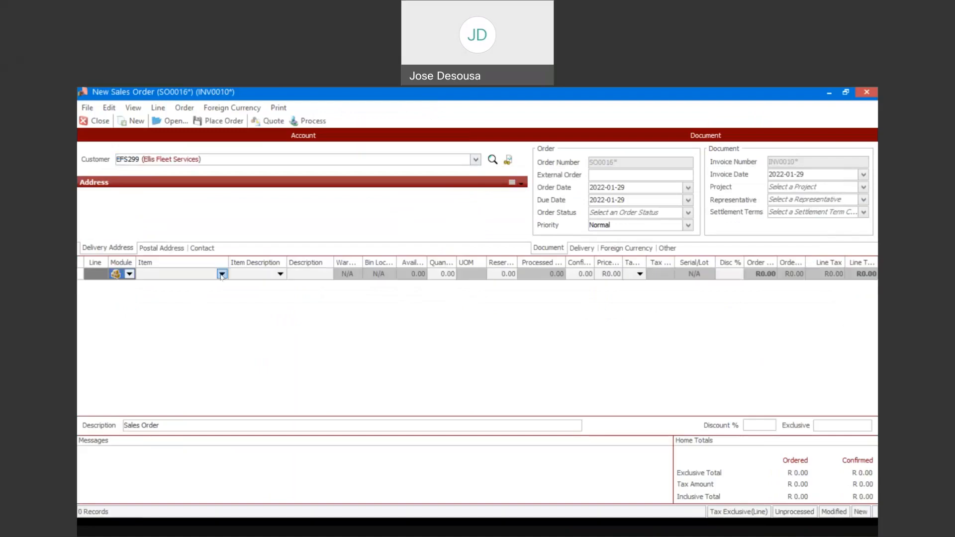
pyautogui.moveTo(567, 262); pyautogui.dragTo(582, 255)
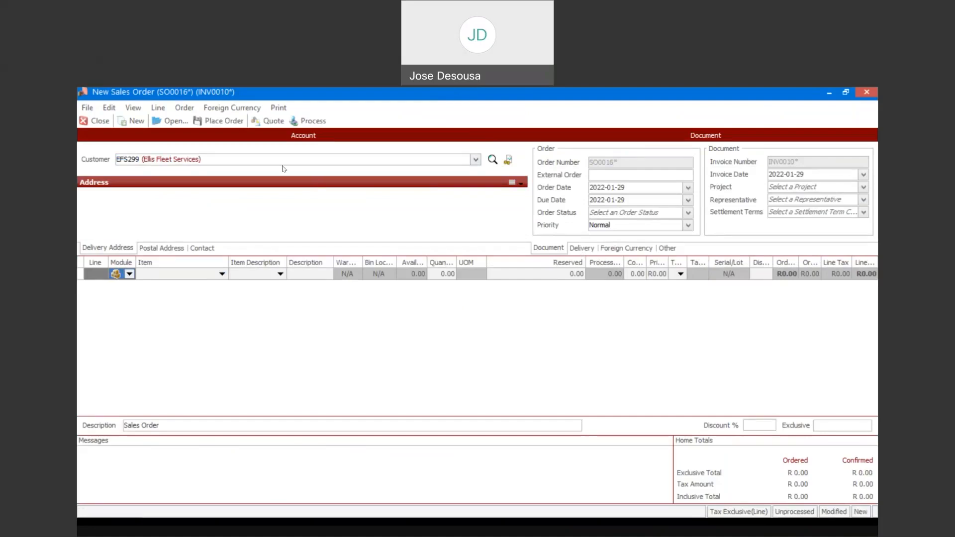
pyautogui.click(100, 121)
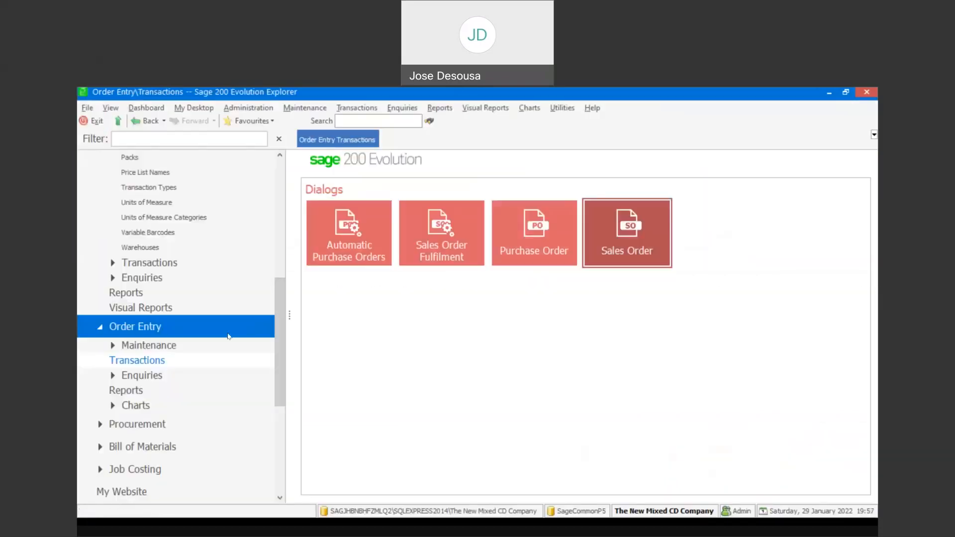
# - Examine the Activate Reserved Stock option in the sales order defaults and close the Order Entry Defaults dialog
pyautogui.click(174, 345)
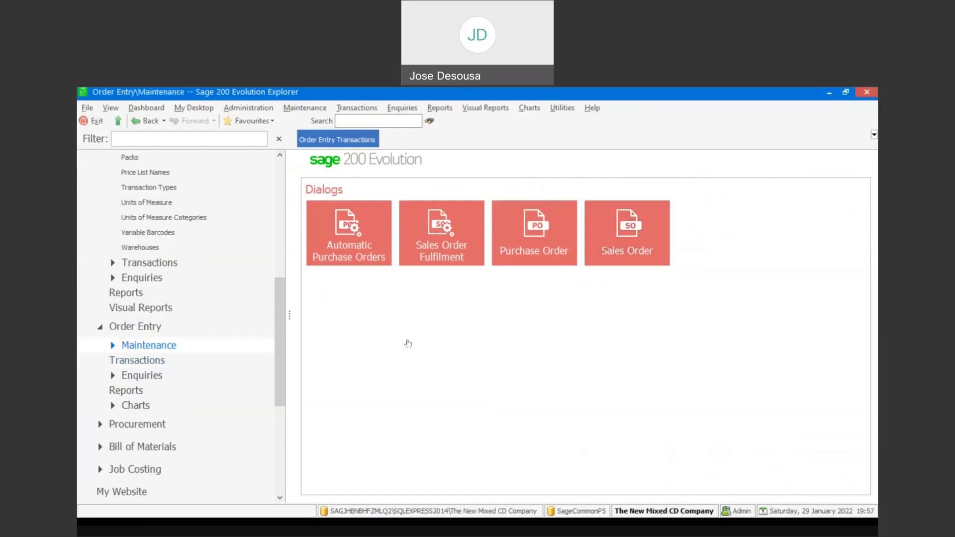
pyautogui.click(447, 328)
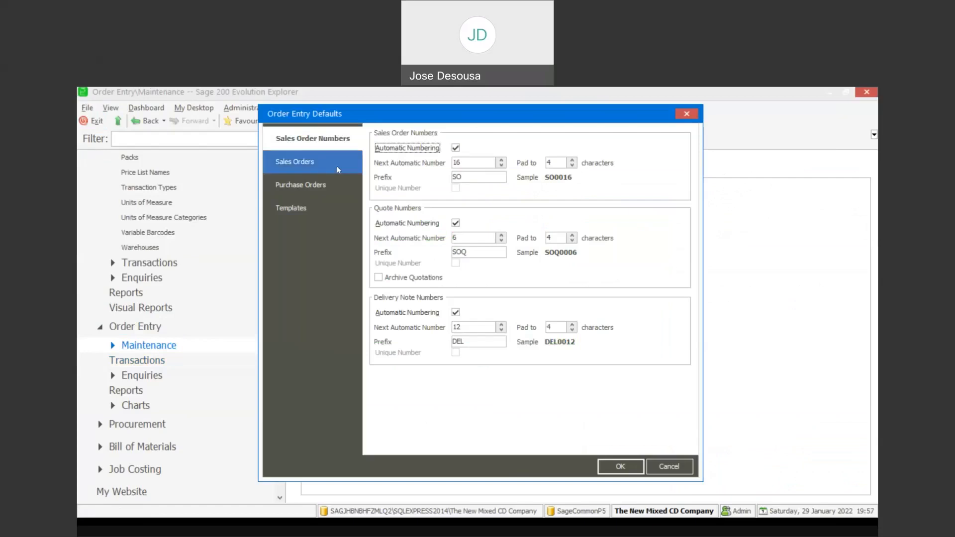
pyautogui.click(336, 166)
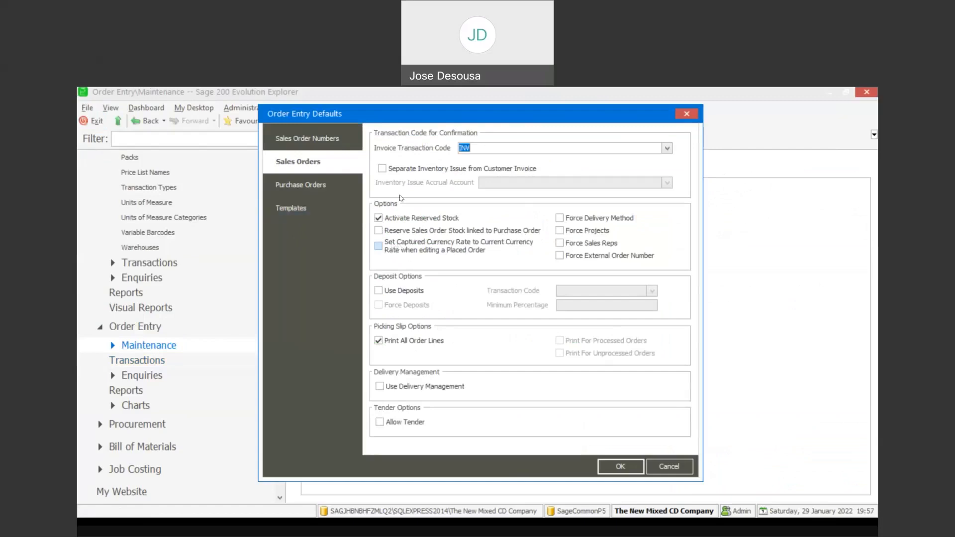
pyautogui.click(621, 467)
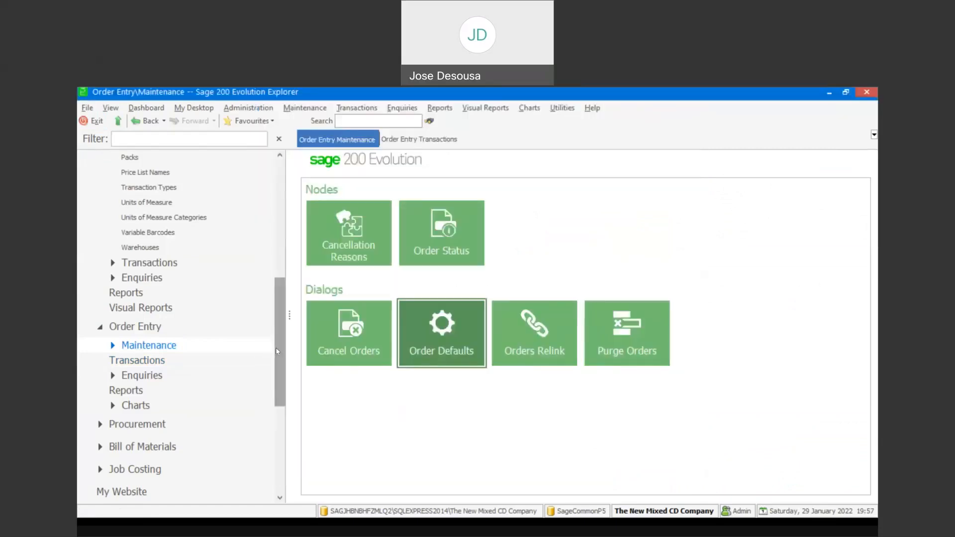
# - Start a new sales order for the customer Ellis Fleet Services
pyautogui.scroll(-1, 278, 351)
pyautogui.click(207, 348)
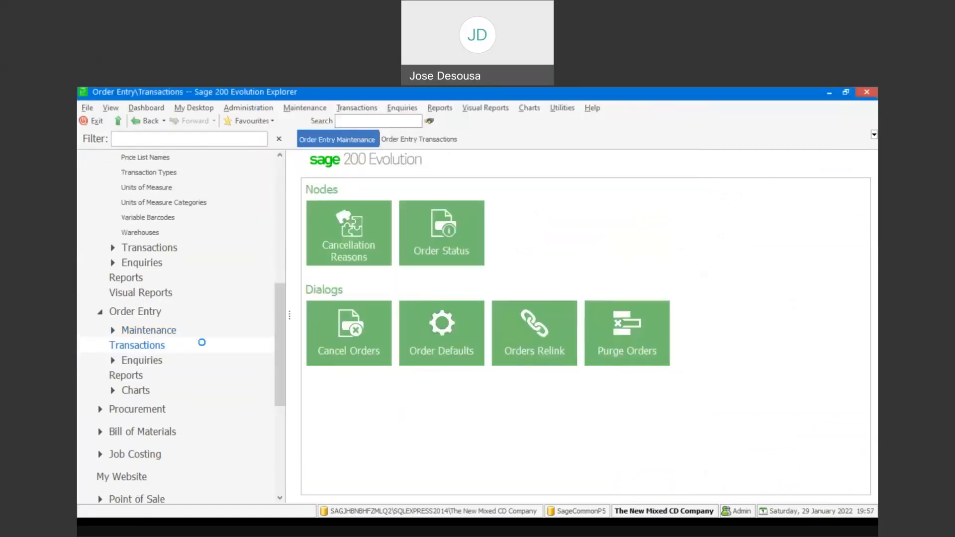
pyautogui.click(637, 228)
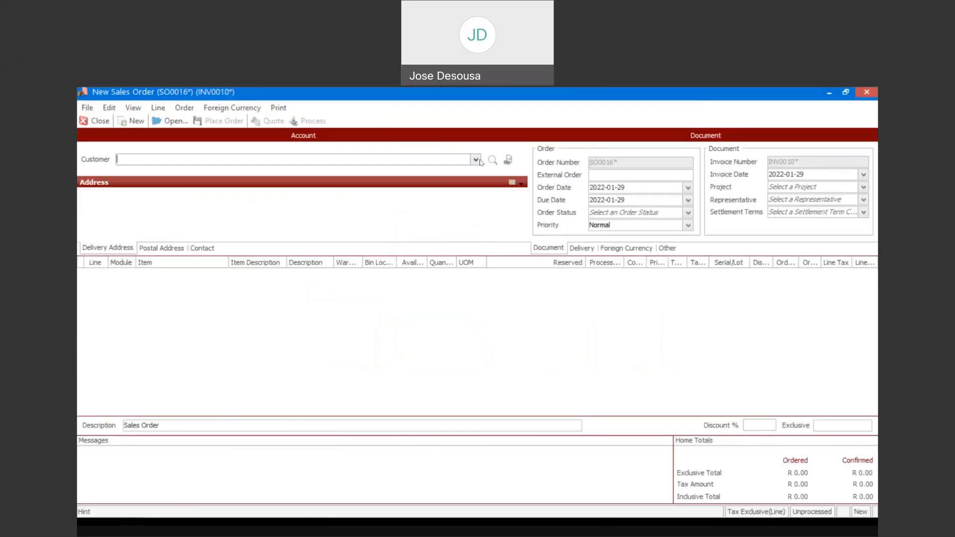
pyautogui.click(476, 160)
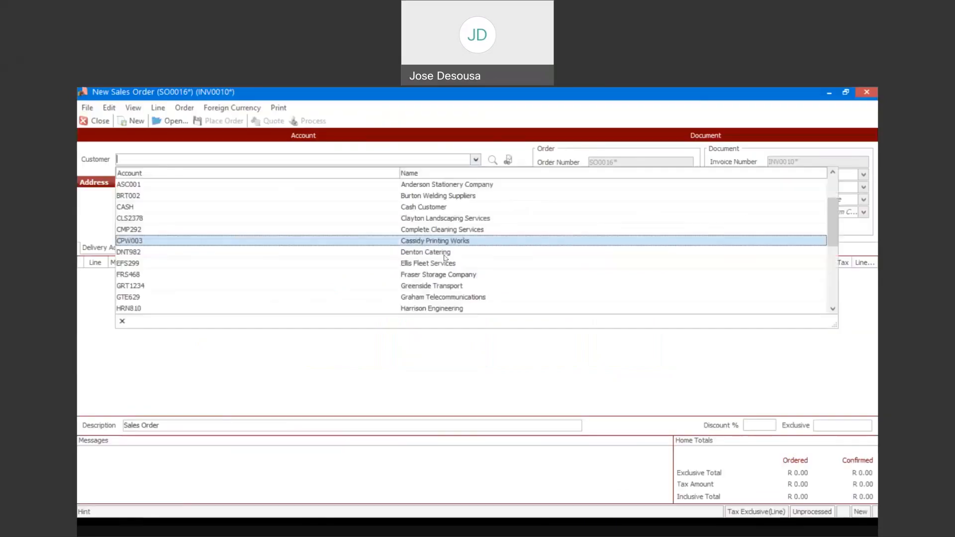
pyautogui.click(445, 262)
# - Select item GRP2837, Green Pepper Layer, for the first line of the Ellis Fleet Services order
pyautogui.click(221, 277)
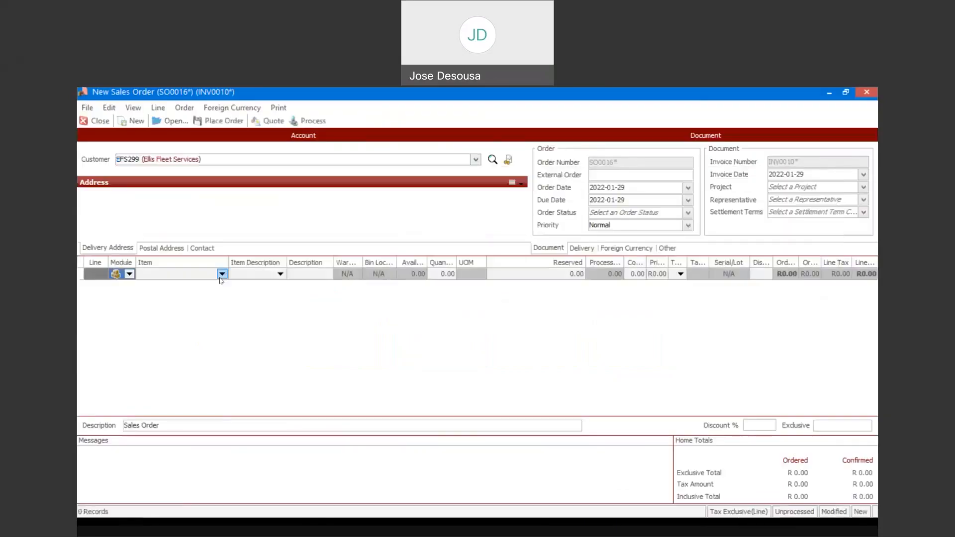
pyautogui.click(222, 274)
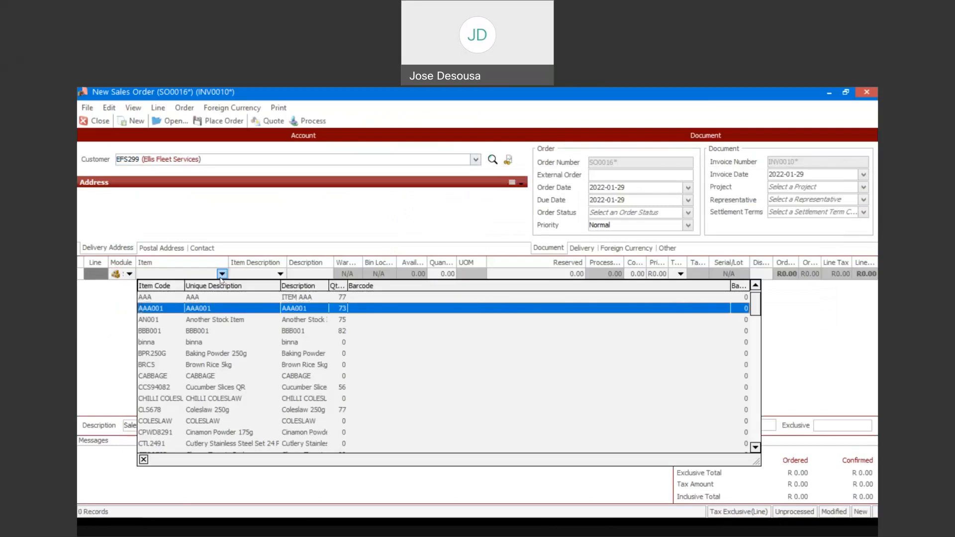
pyautogui.press('Down')
pyautogui.press('Down')
pyautogui.press('Down')
pyautogui.press('Down')
pyautogui.press('Down')
pyautogui.press('Down')
pyautogui.press('Down')
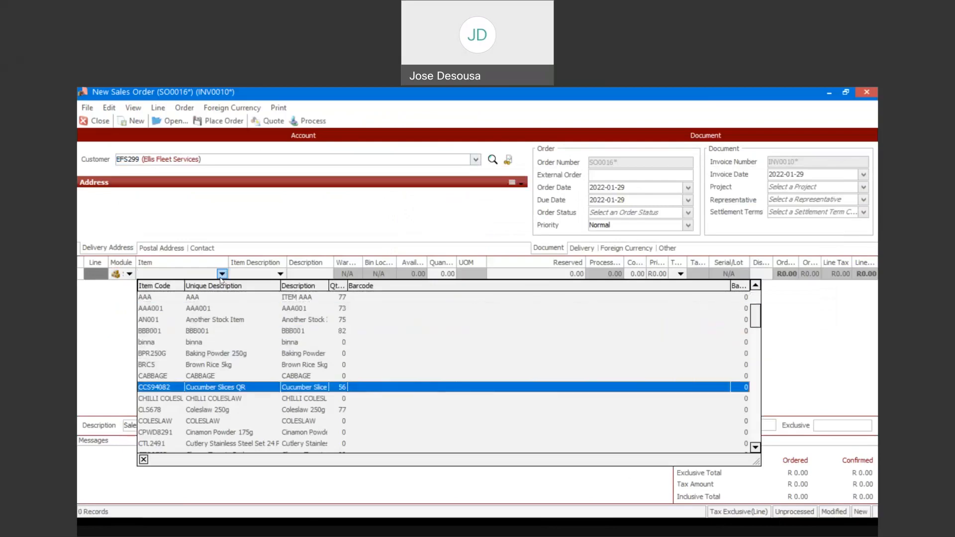
pyautogui.press('Down')
pyautogui.press('Down')
pyautogui.press('Down')
pyautogui.press('Down')
pyautogui.press('Down')
pyautogui.press('Down')
pyautogui.press('Down')
pyautogui.press('Down')
pyautogui.press('Down')
pyautogui.press('Down')
pyautogui.press('Down')
pyautogui.press('Down')
pyautogui.press('Down')
pyautogui.press('Down')
pyautogui.press('Down')
pyautogui.press('Down')
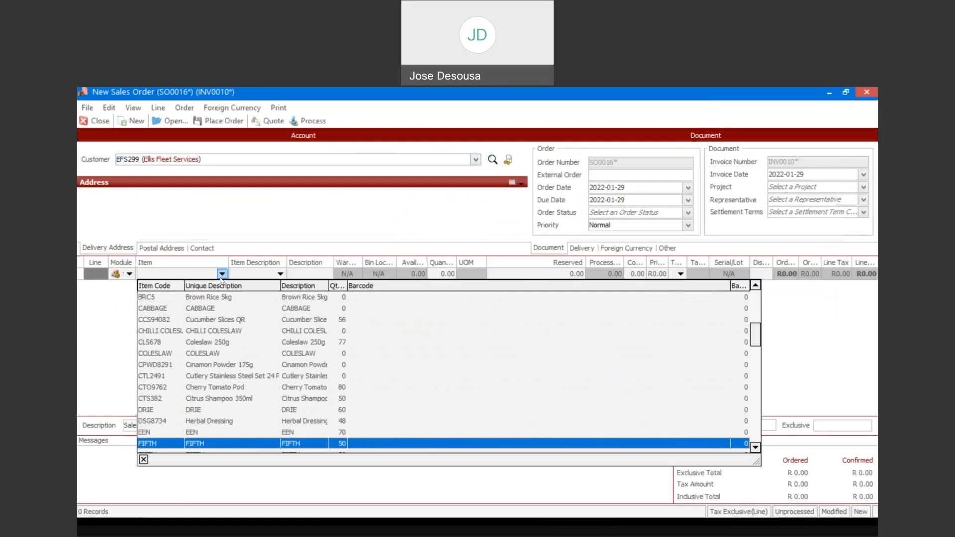
pyautogui.press('Down')
pyautogui.press('Down')
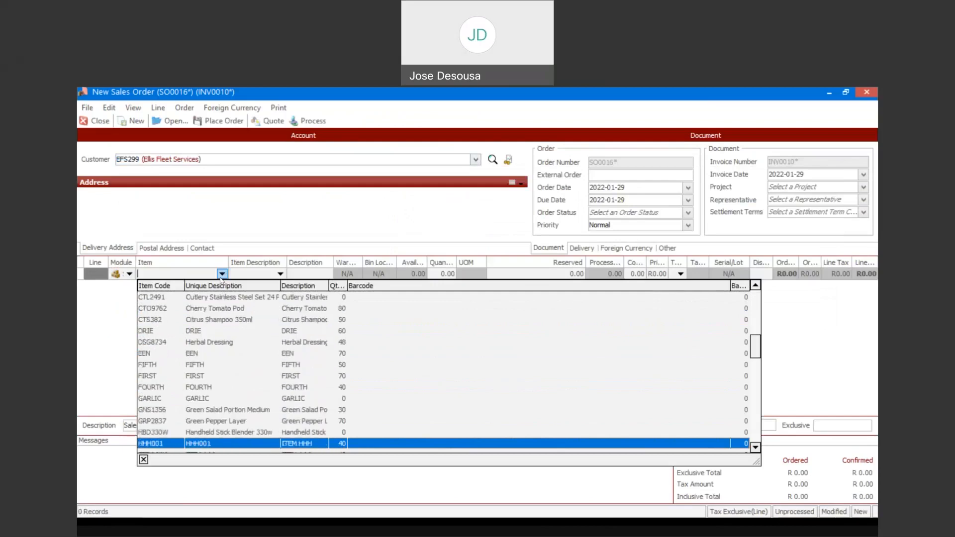
pyautogui.press('Up')
pyautogui.press('Up')
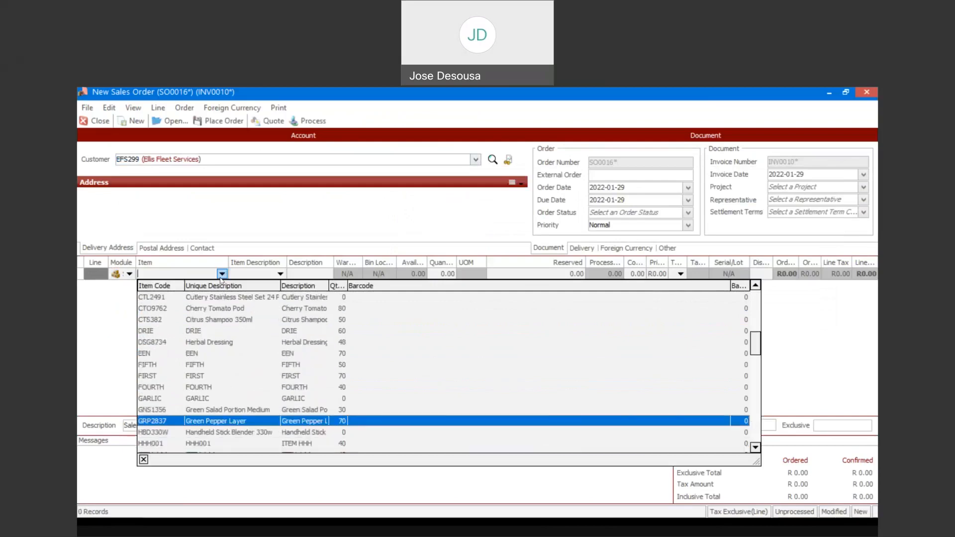
pyautogui.press('Return')
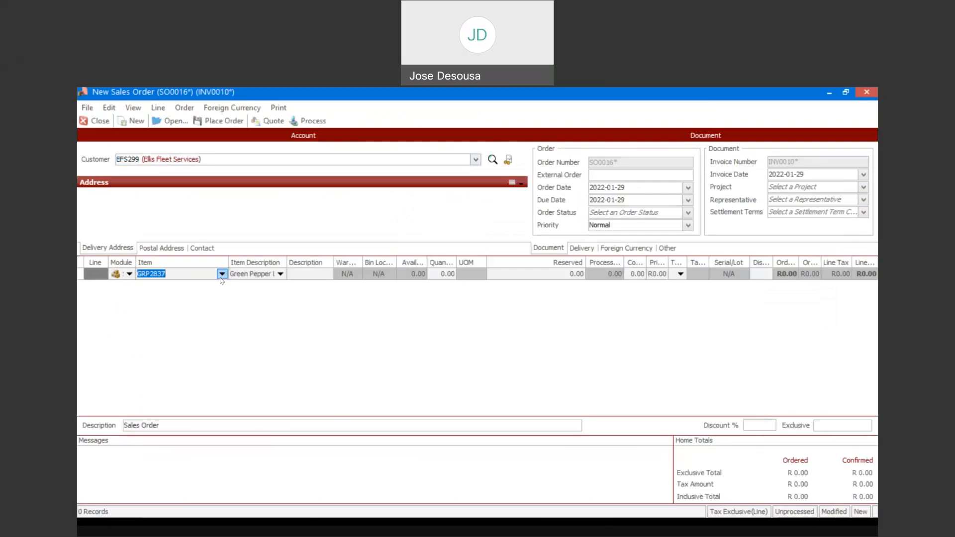
pyautogui.press('Tab')
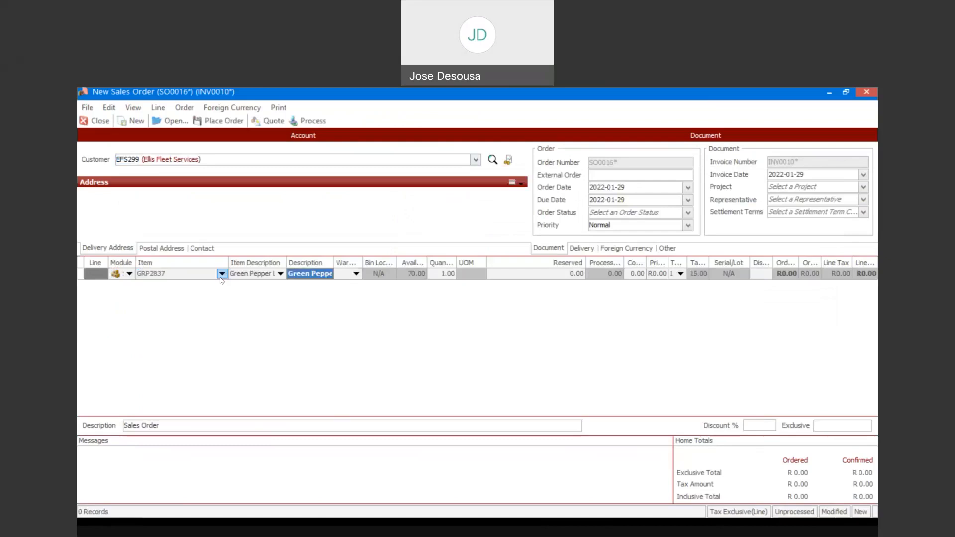
# - Set the Green Pepper Layer line to warehouse Mstr with quantity 19 and reserved quantity 19, leaving the confirmed quantity at zero
pyautogui.press('Tab')
pyautogui.write('M')
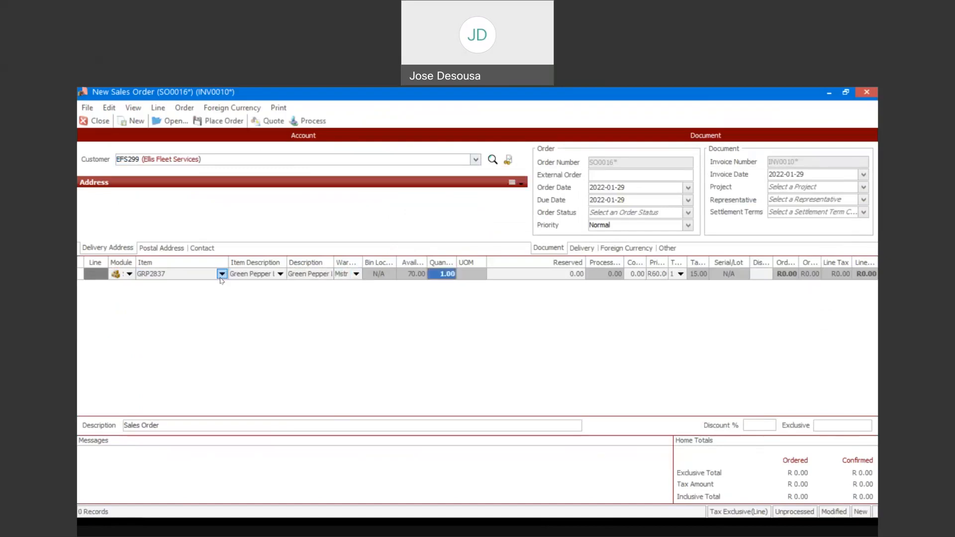
pyautogui.write('19')
pyautogui.press('Tab')
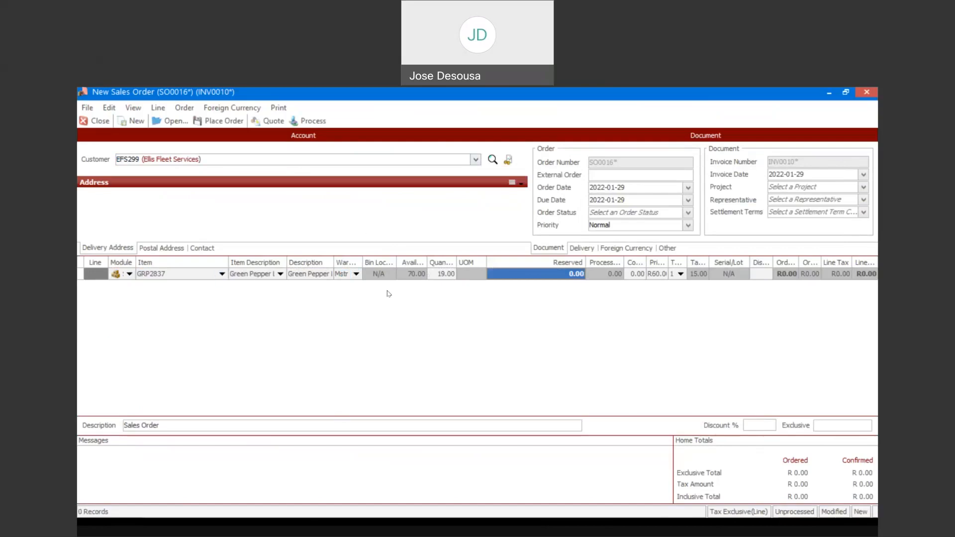
pyautogui.write('19')
pyautogui.press('Tab')
pyautogui.press('Tab')
pyautogui.press('Tab')
pyautogui.press('Tab')
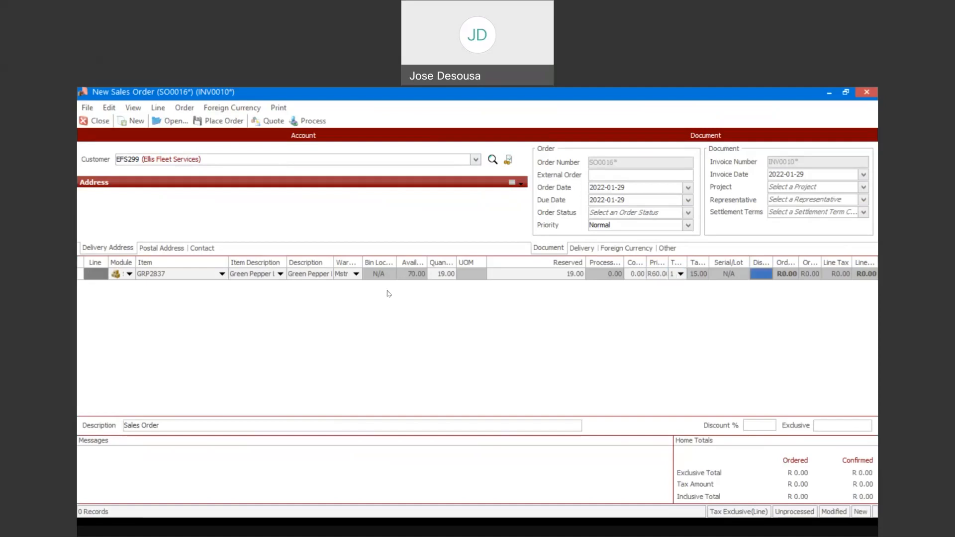
# - Add item OLV651, Olive Oil 750ml, as the second line of the Ellis Fleet Services order
pyautogui.press('Tab')
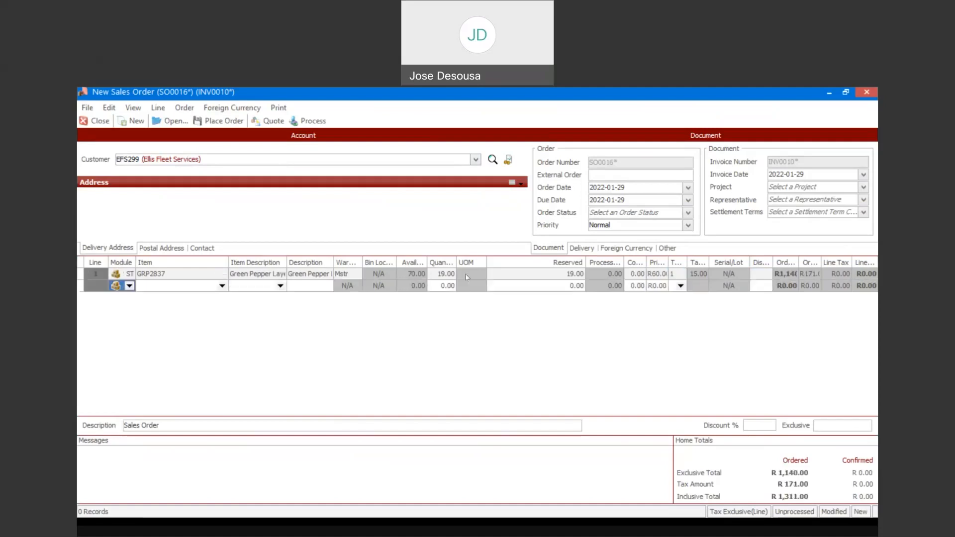
pyautogui.click(221, 286)
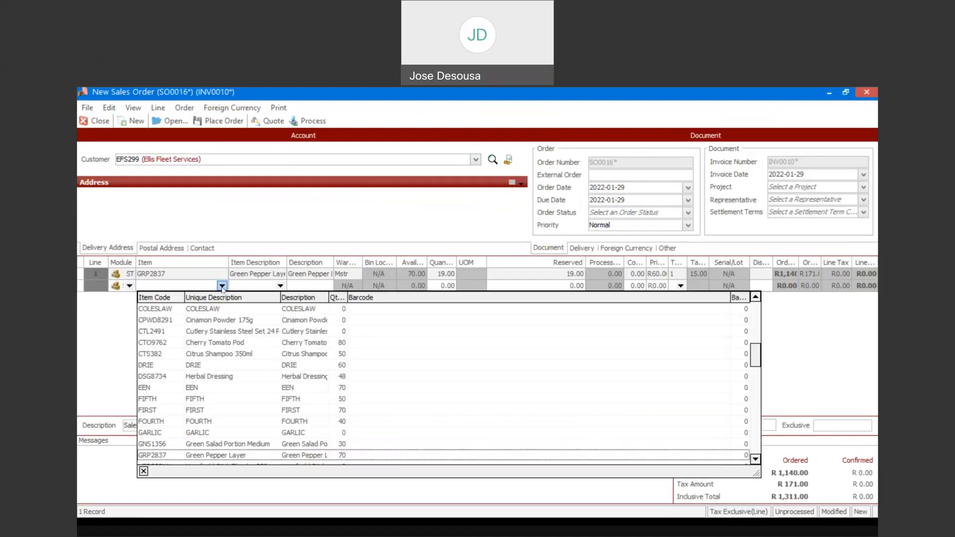
pyautogui.press('Down')
pyautogui.press('Down')
pyautogui.press('Down')
pyautogui.press('Down')
pyautogui.press('Down')
pyautogui.press('Down')
pyautogui.press('Down')
pyautogui.press('Down')
pyautogui.press('Down')
pyautogui.press('Down')
pyautogui.press('Down')
pyautogui.press('Down')
pyautogui.press('Down')
pyautogui.press('Down')
pyautogui.press('Down')
pyautogui.press('Down')
pyautogui.press('Down')
pyautogui.press('Down')
pyautogui.press('Down')
pyautogui.press('Down')
pyautogui.press('Down')
pyautogui.press('Down')
pyautogui.press('Down')
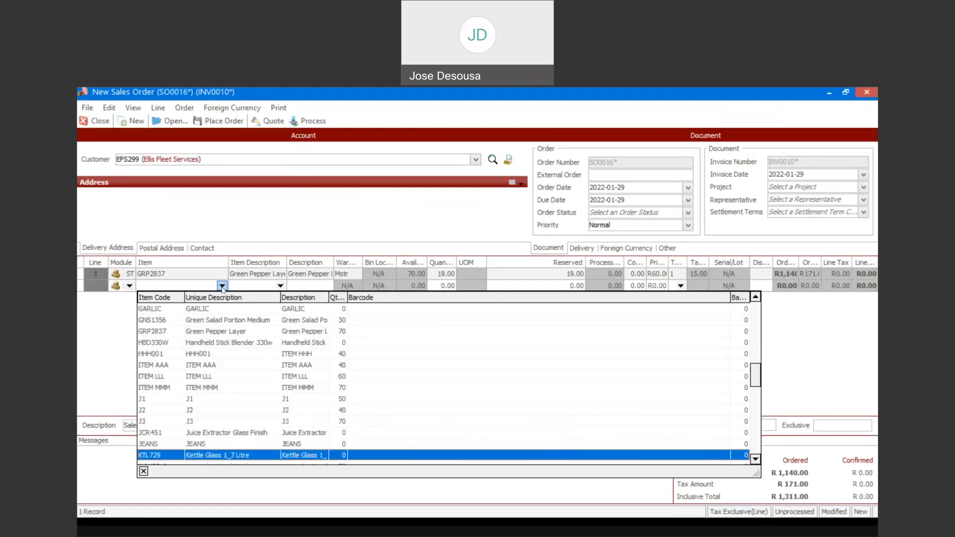
pyautogui.press('Down')
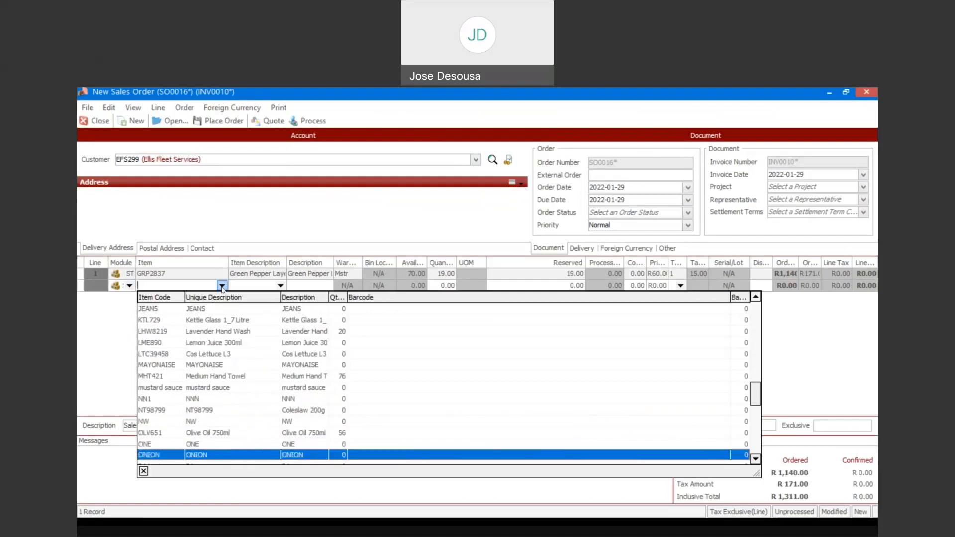
pyautogui.press('Up')
pyautogui.press('Up')
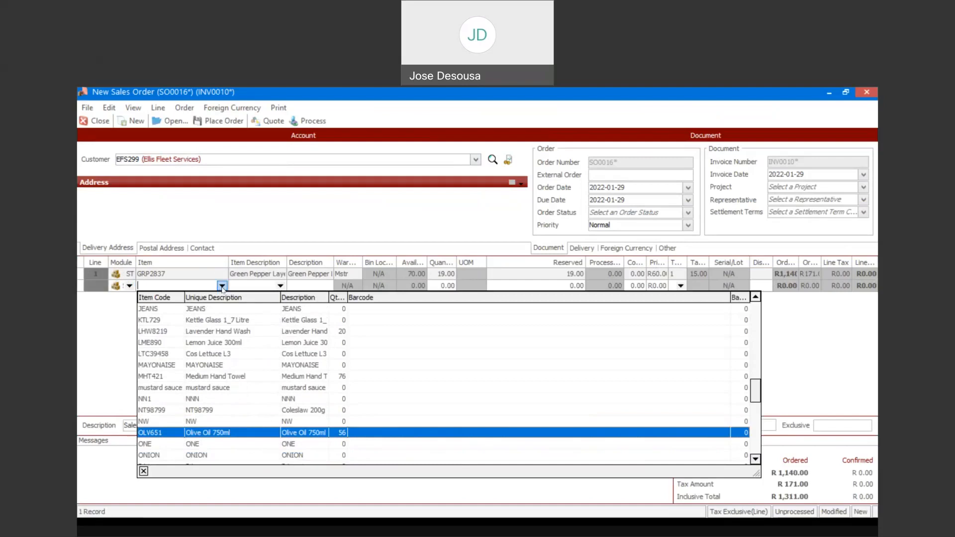
pyautogui.press('Return')
# - Set the Olive Oil 750ml line to quantity 38 and reserved quantity 38, leaving the confirmed quantity at zero
pyautogui.press('Tab')
pyautogui.press('Tab')
pyautogui.press('Tab')
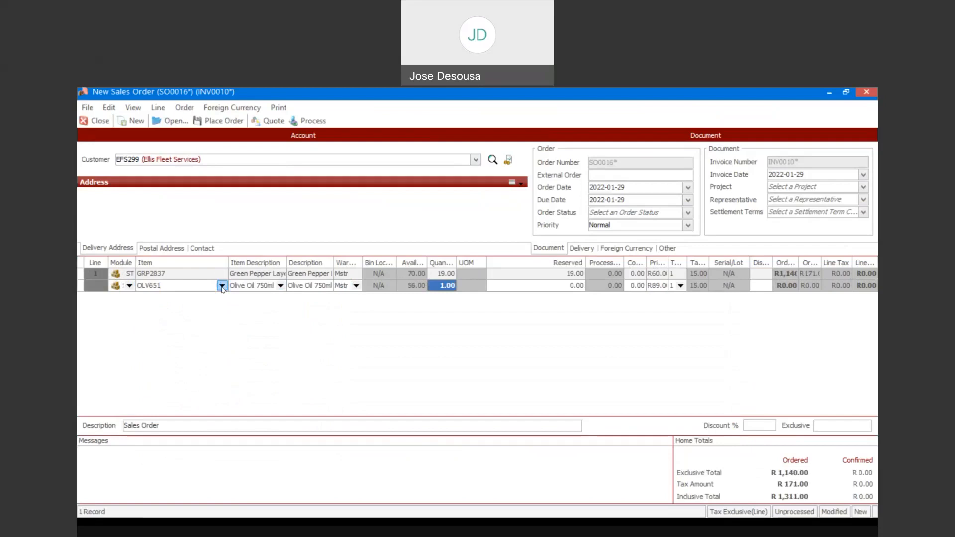
pyautogui.write('38')
pyautogui.press('Tab')
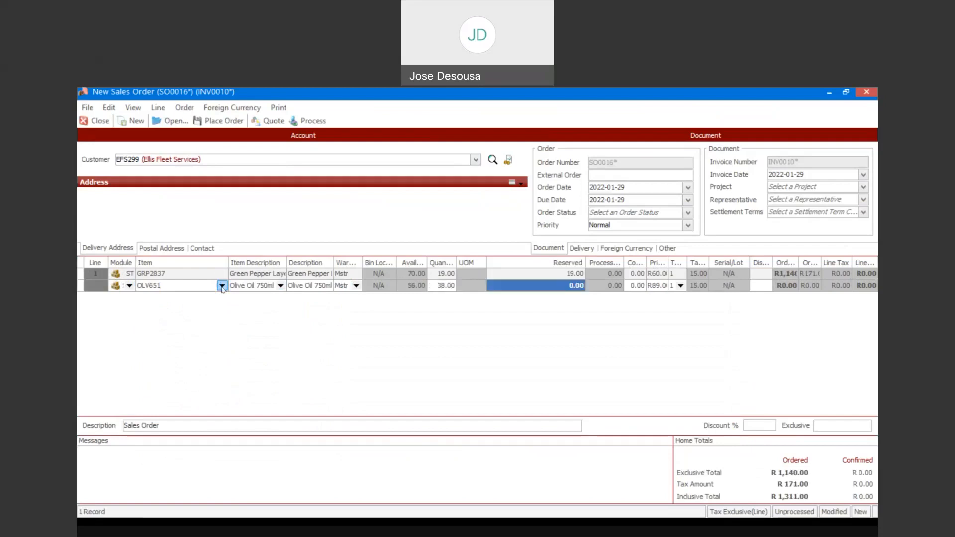
pyautogui.write('3')
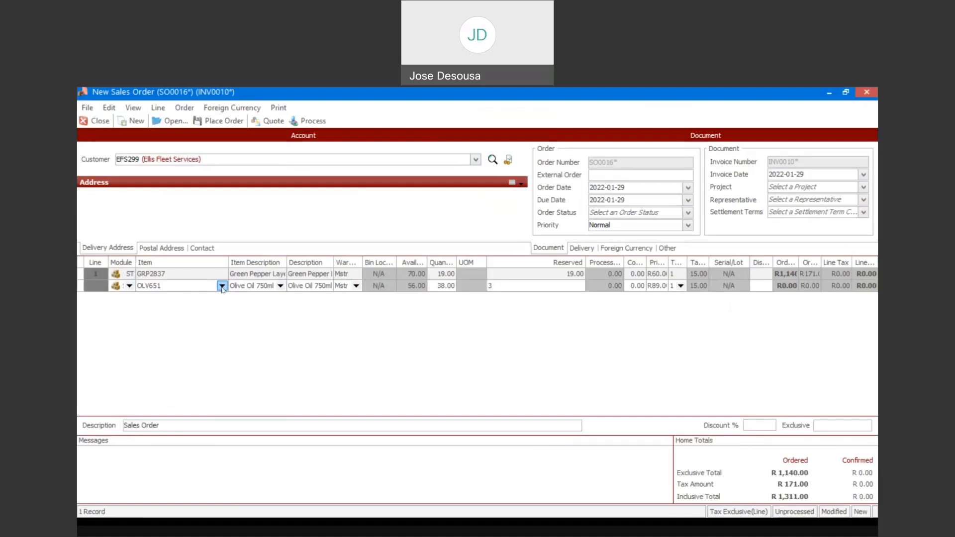
pyautogui.write('8')
pyautogui.press('Tab')
pyautogui.press('Tab')
pyautogui.press('Tab')
pyautogui.press('Tab')
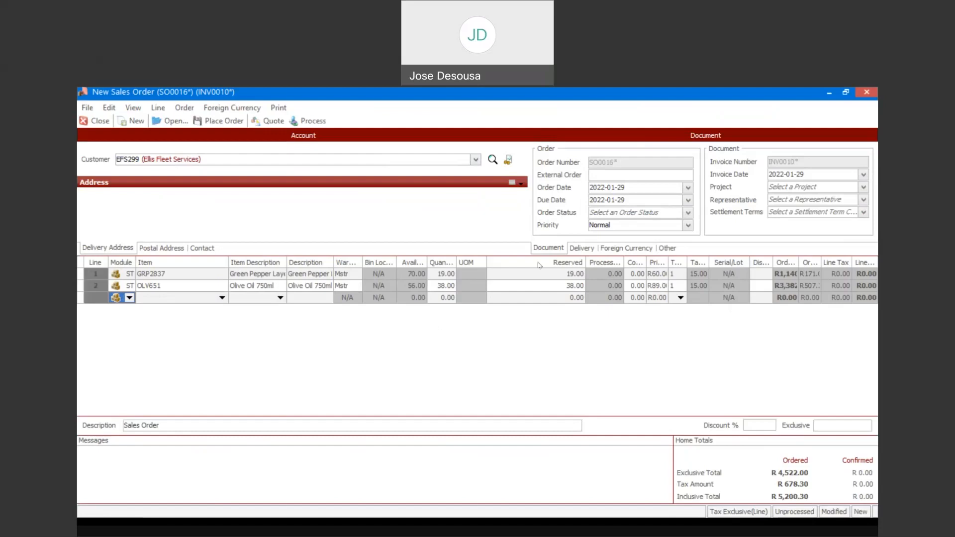
# - Narrow the Reserved column, place the Ellis Fleet Services order without printing the picking slip, and close the order window
pyautogui.moveTo(585, 260); pyautogui.dragTo(554, 260)
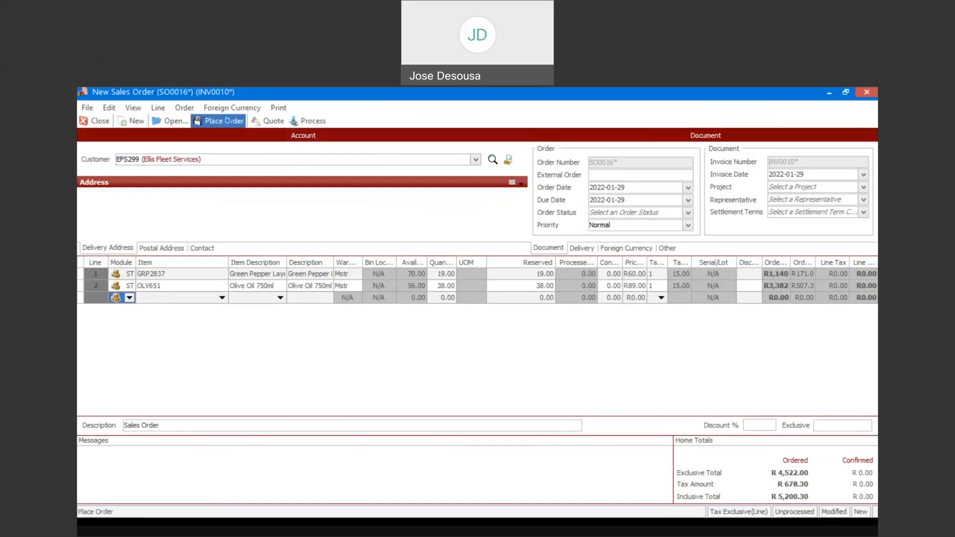
pyautogui.click(232, 122)
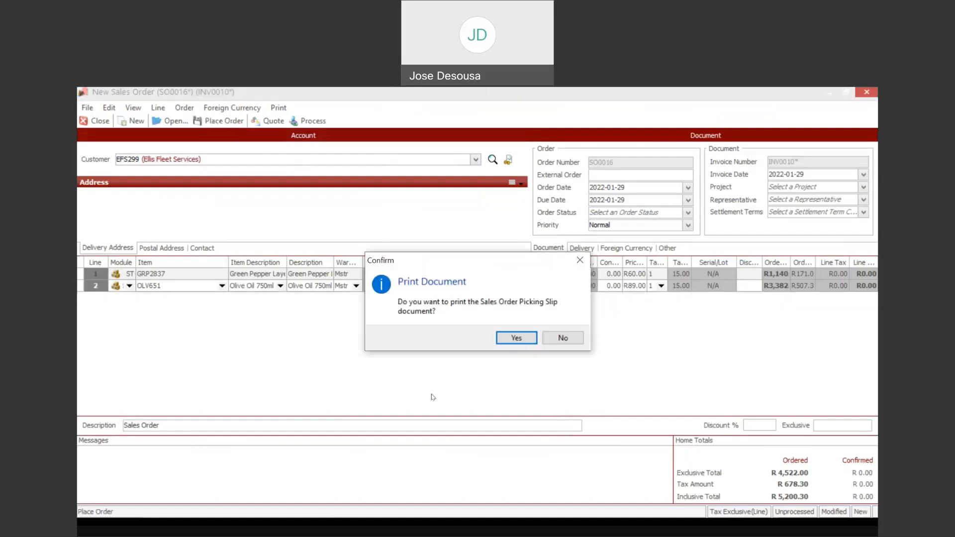
pyautogui.click(561, 339)
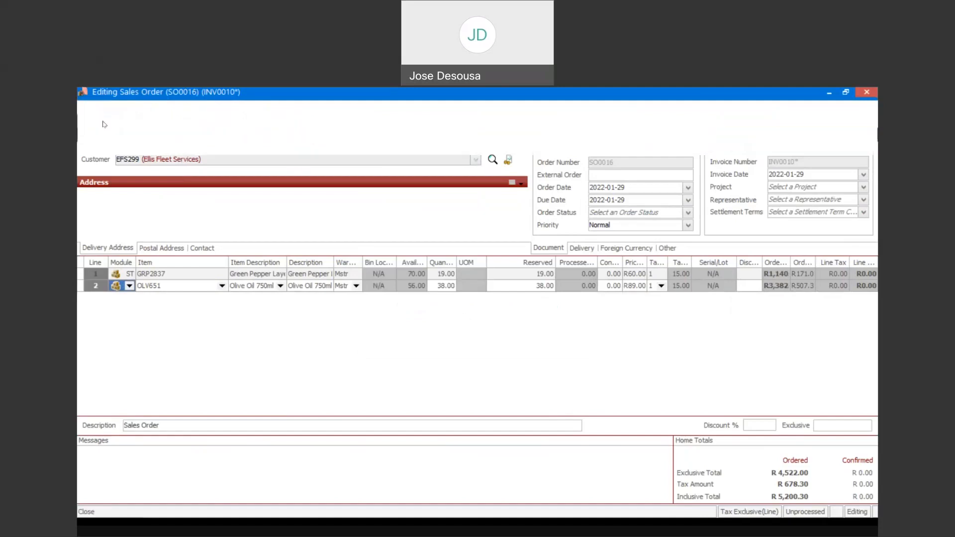
pyautogui.click(103, 124)
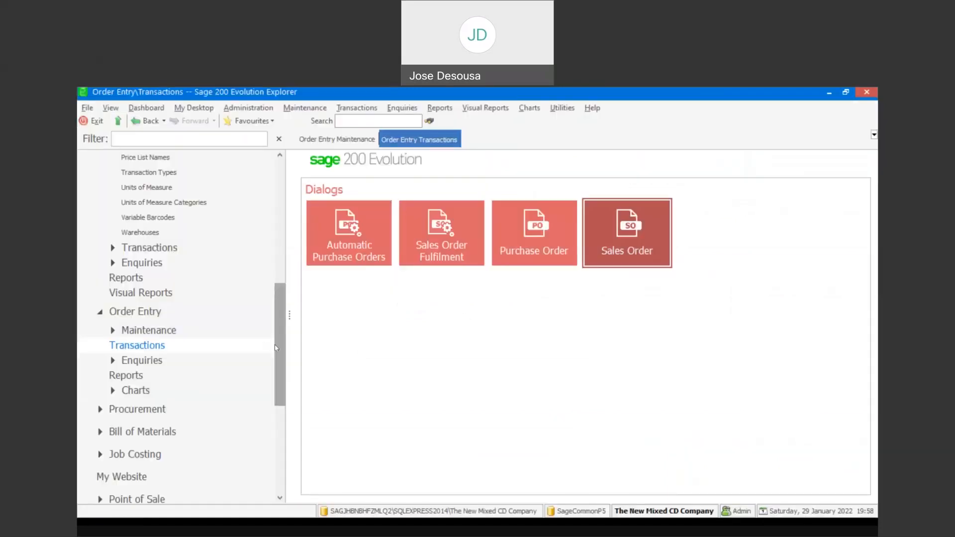
# - Look up the inventory enquiry for item GRP2837 and examine its on-hand, available, sales order and reserved quantities
pyautogui.scroll(5, 281, 347)
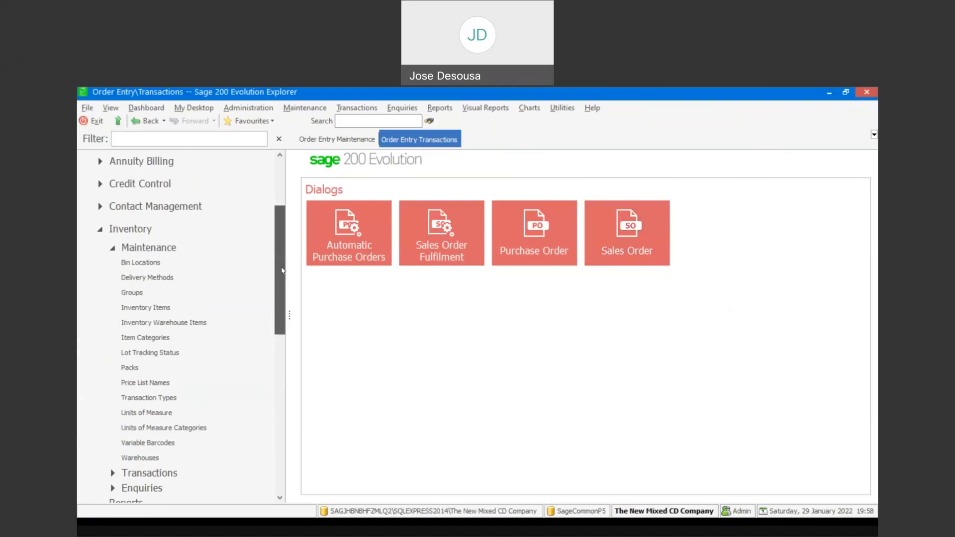
pyautogui.click(149, 307)
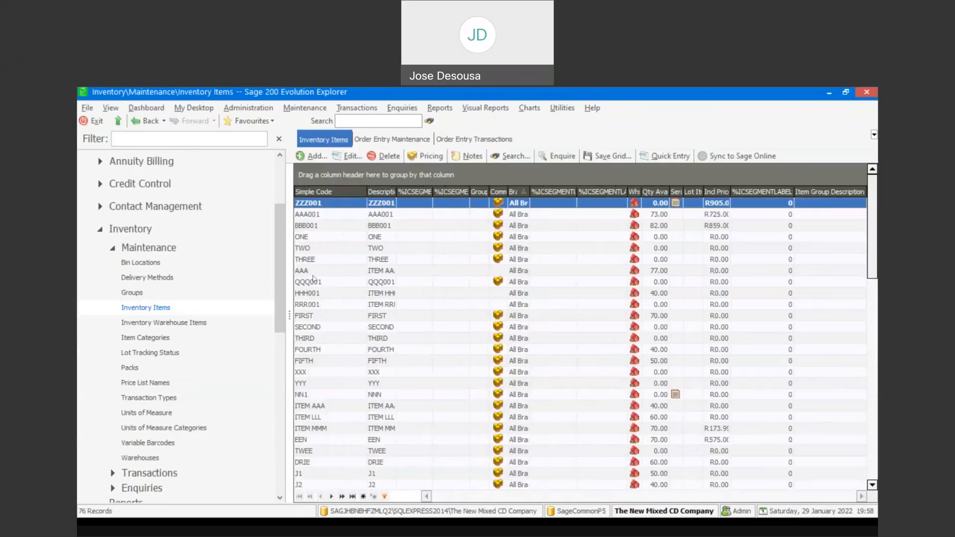
pyautogui.click(313, 275)
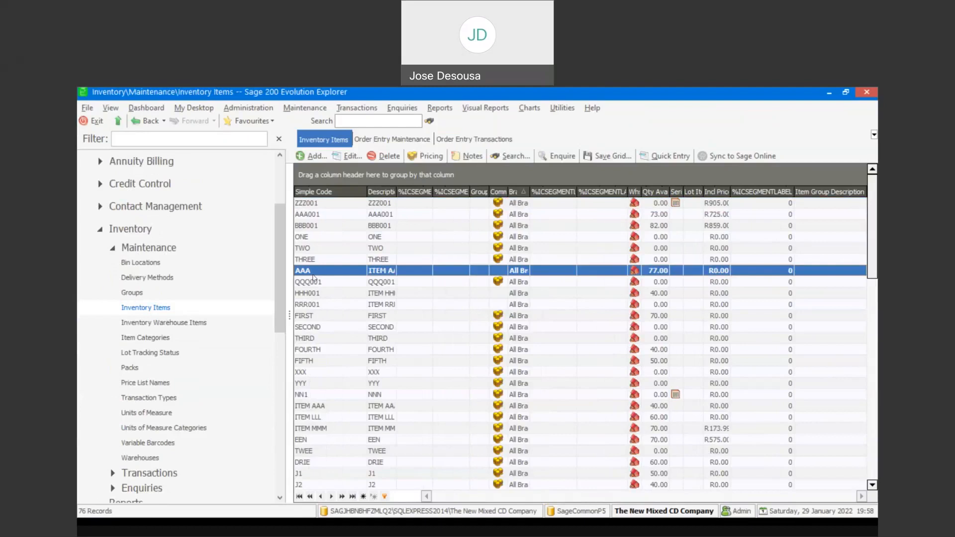
pyautogui.press('pagedown')
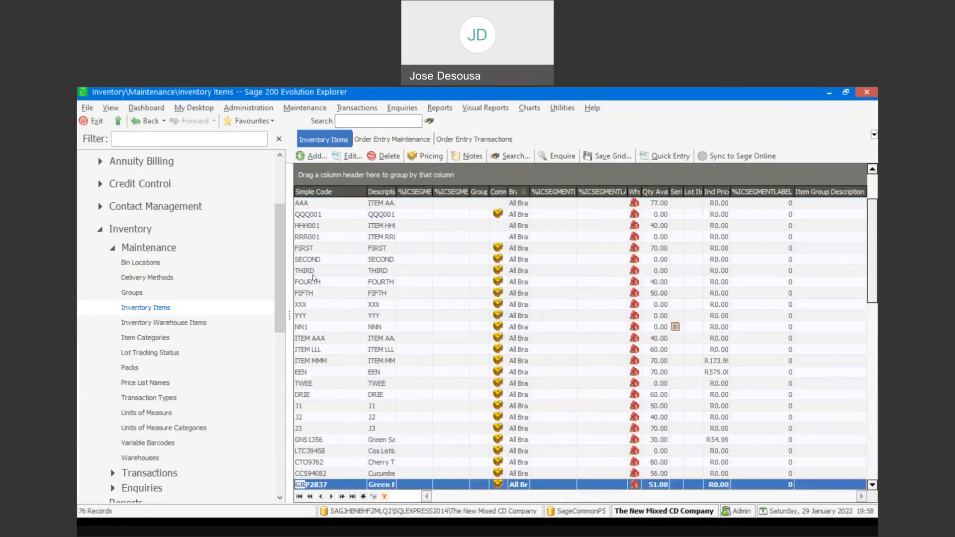
pyautogui.rightClick(362, 486)
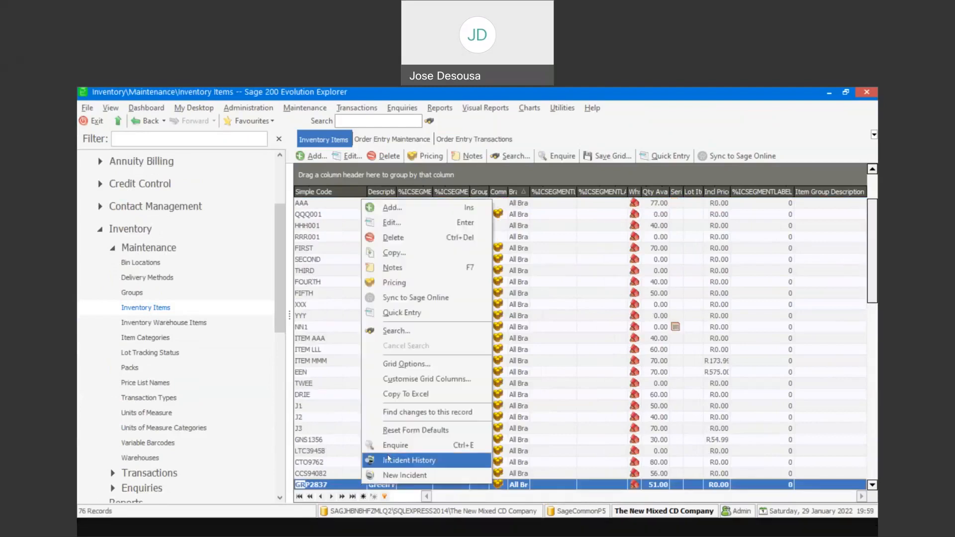
pyautogui.click(390, 444)
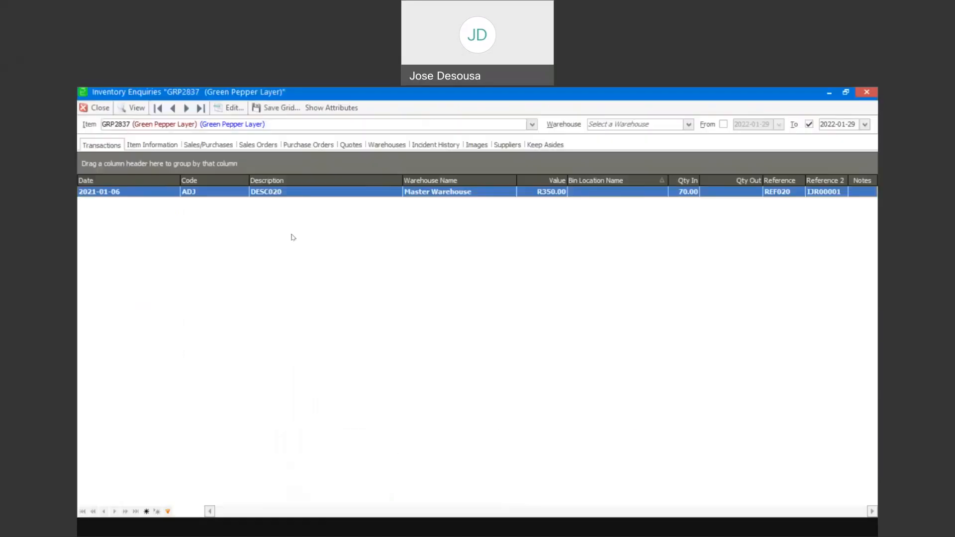
pyautogui.click(167, 145)
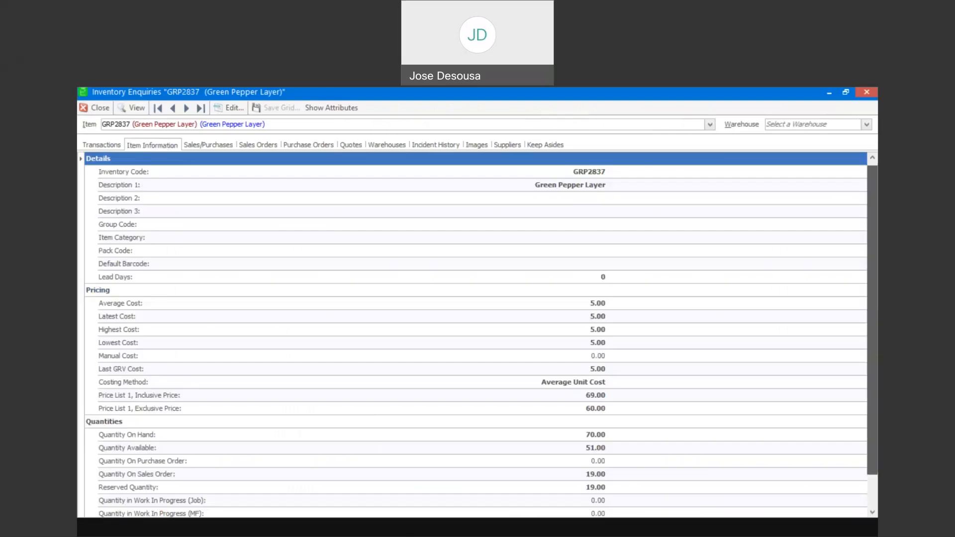
pyautogui.scroll(-1, 320, 386)
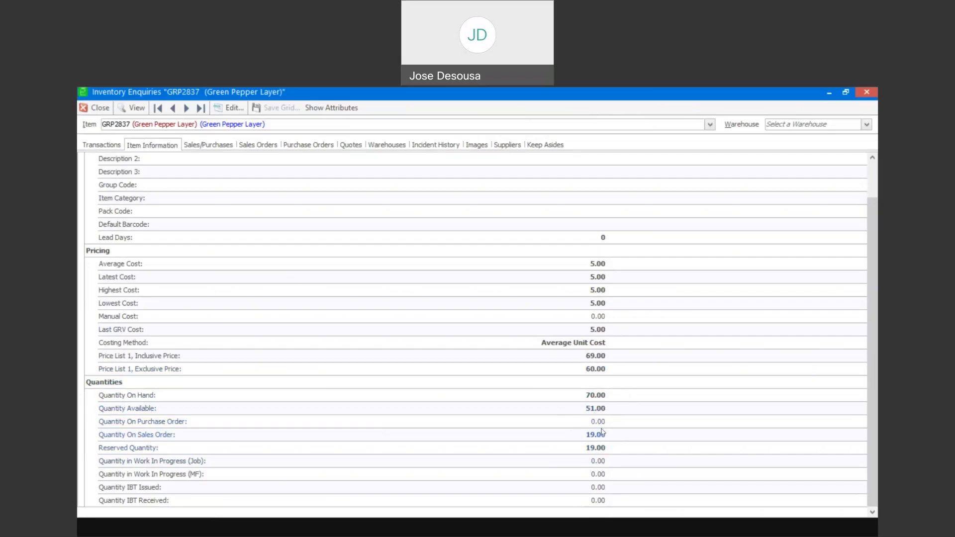
pyautogui.click(101, 108)
# - Look up the inventory enquiry for item OLV651 and examine its on-hand, available, sales order and reserved quantities
pyautogui.click(319, 442)
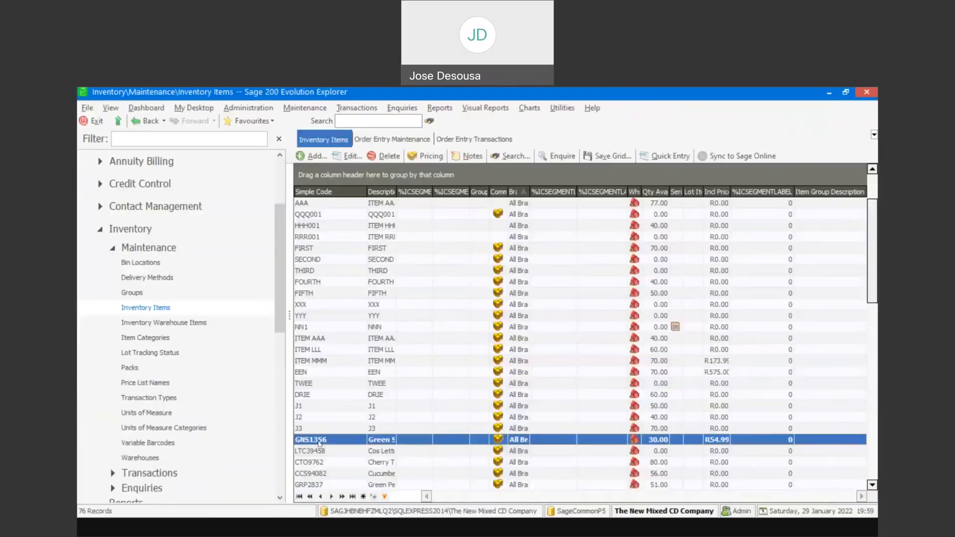
pyautogui.write('ol')
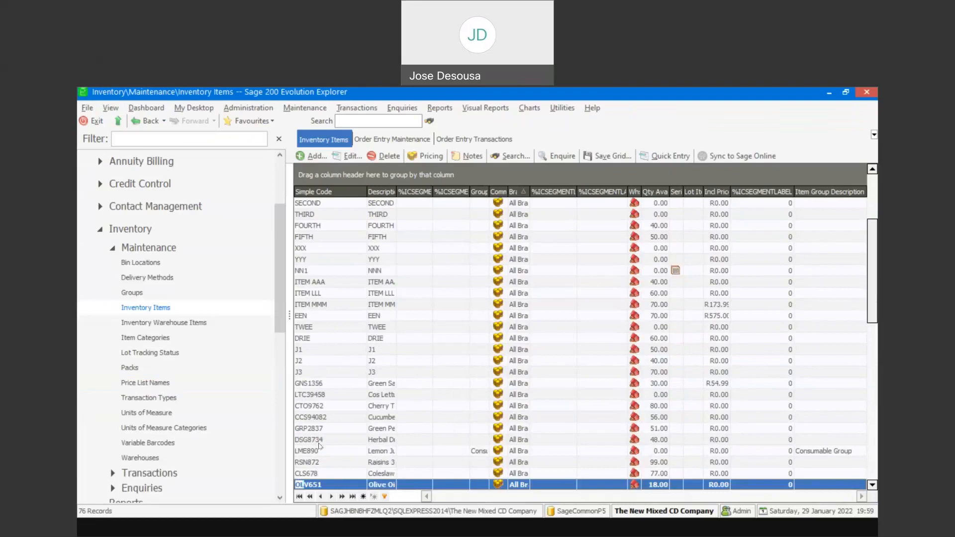
pyautogui.rightClick(319, 481)
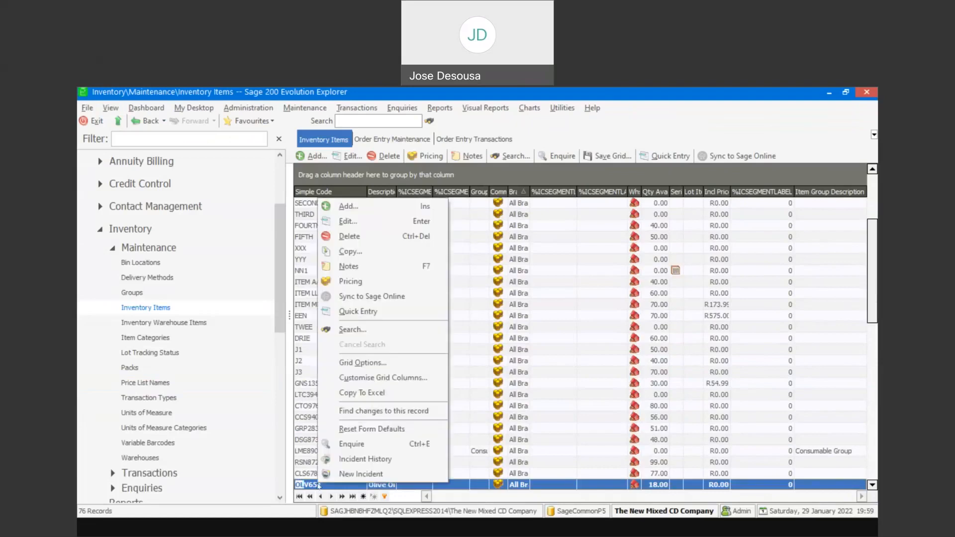
pyautogui.click(352, 444)
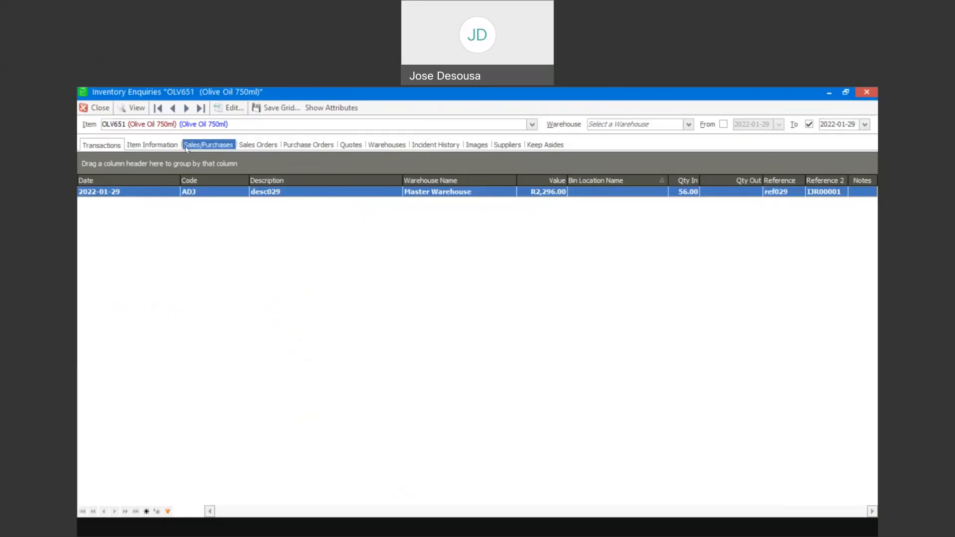
pyautogui.click(153, 145)
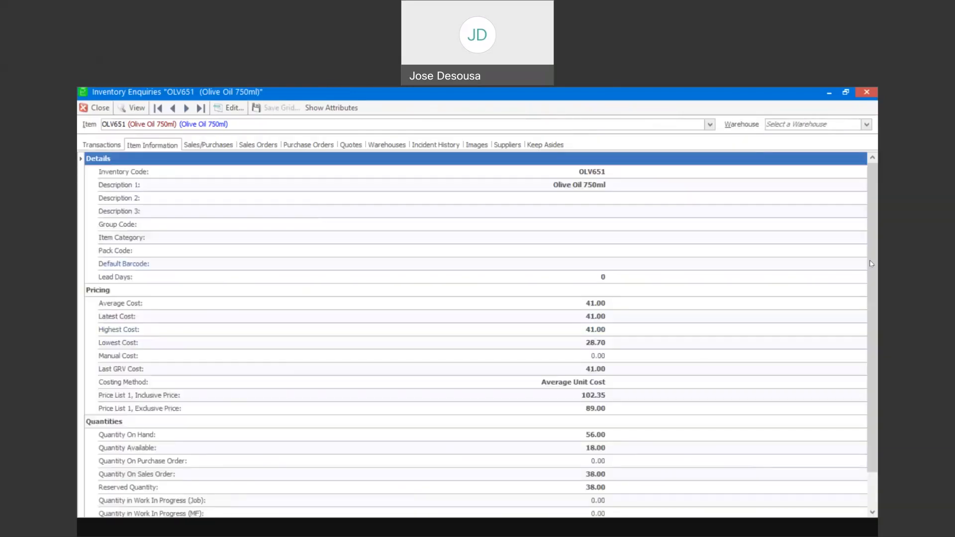
pyautogui.scroll(-1, 632, 362)
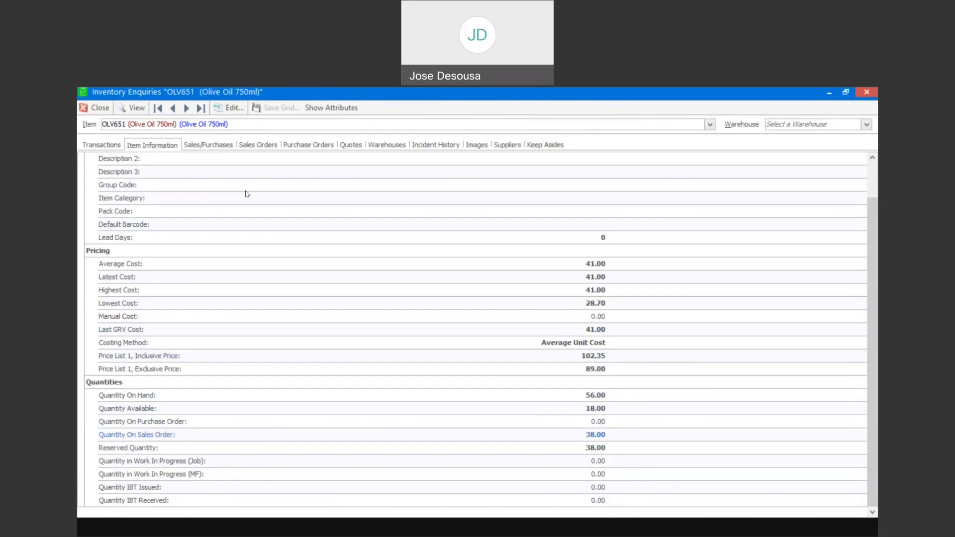
pyautogui.click(100, 108)
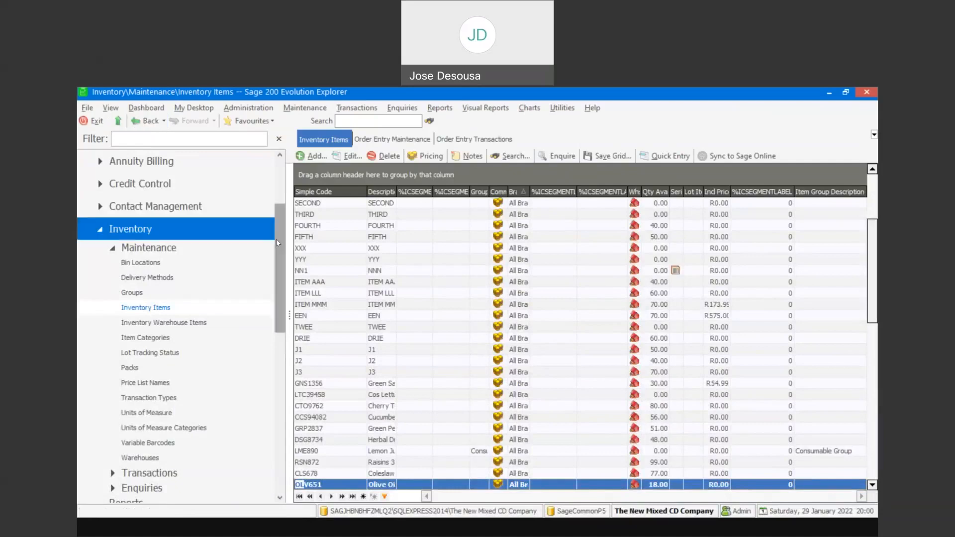
# - Find the sales orders with transaction date 2022-01-29 and reopen the unprocessed Ellis Fleet Services order
pyautogui.moveTo(279, 252); pyautogui.dragTo(286, 329)
pyautogui.click(204, 332)
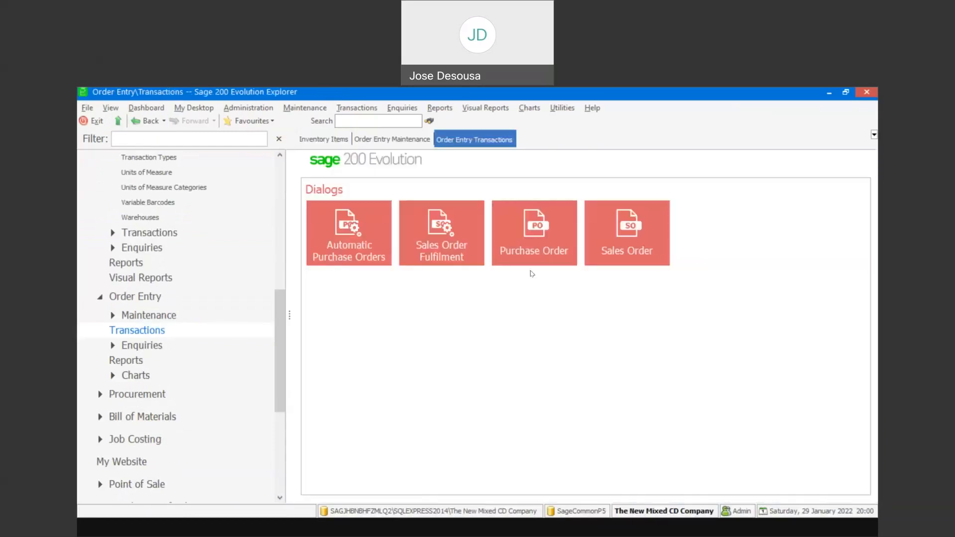
pyautogui.click(624, 245)
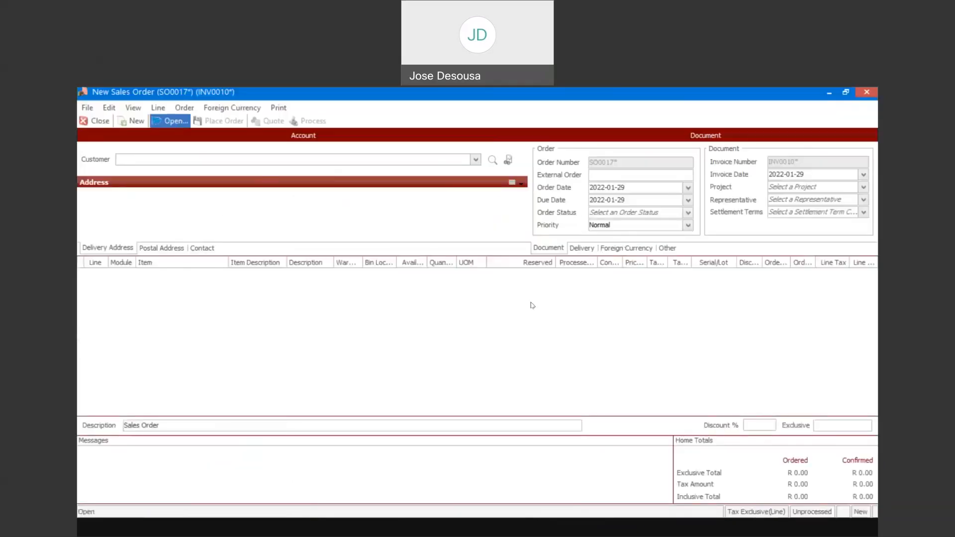
pyautogui.click(716, 190)
pyautogui.click(836, 189)
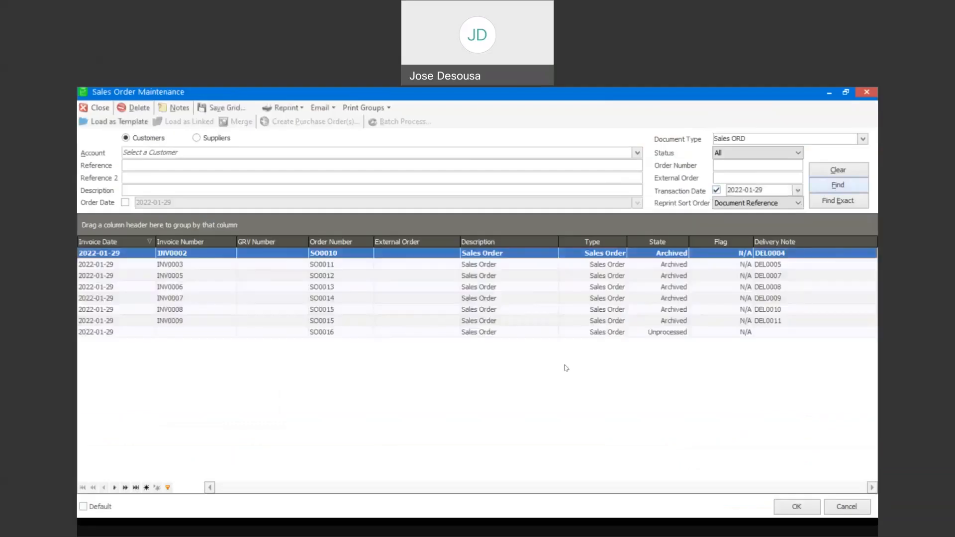
pyautogui.doubleClick(341, 337)
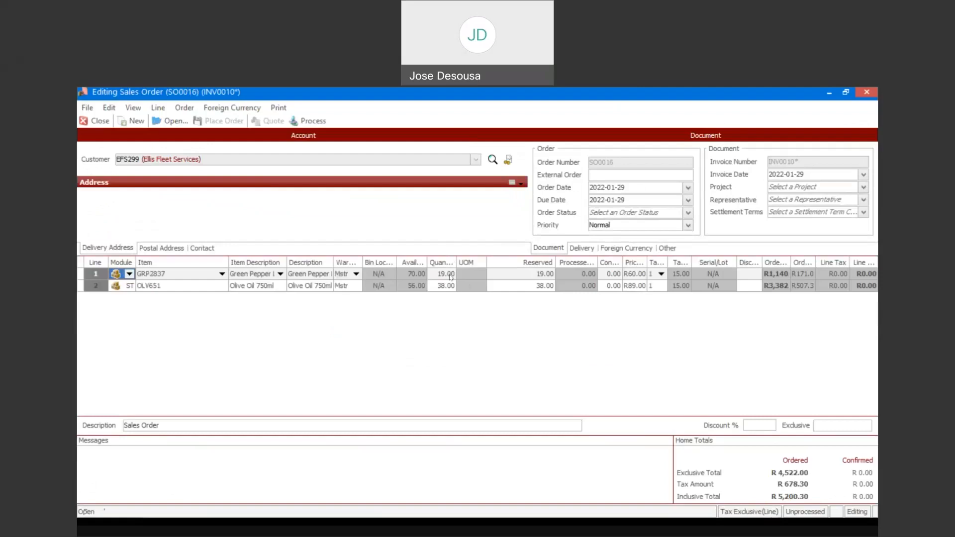
# - Set the confirmed quantities to 19 on the Green Pepper Layer line and 38 on the Olive Oil line
pyautogui.click(611, 273)
pyautogui.write('19')
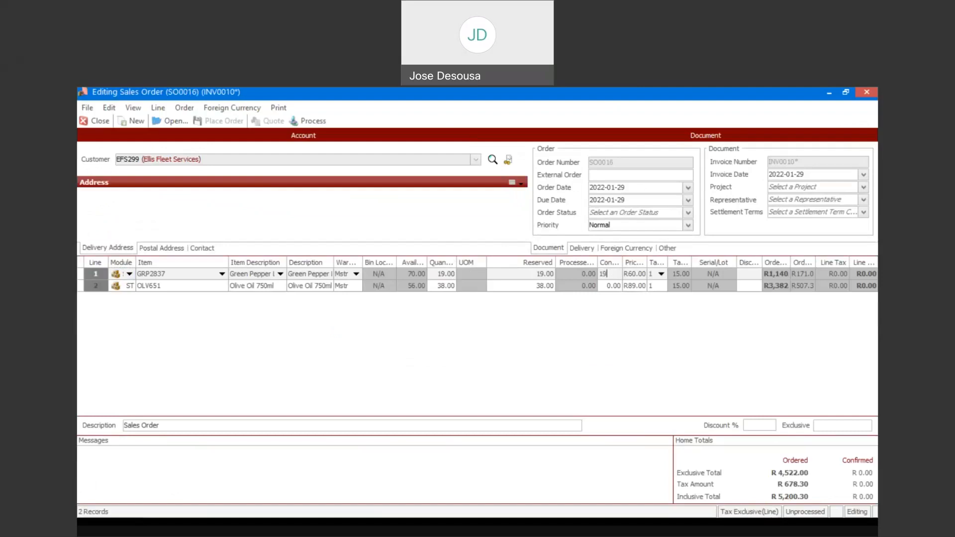
pyautogui.press('Return')
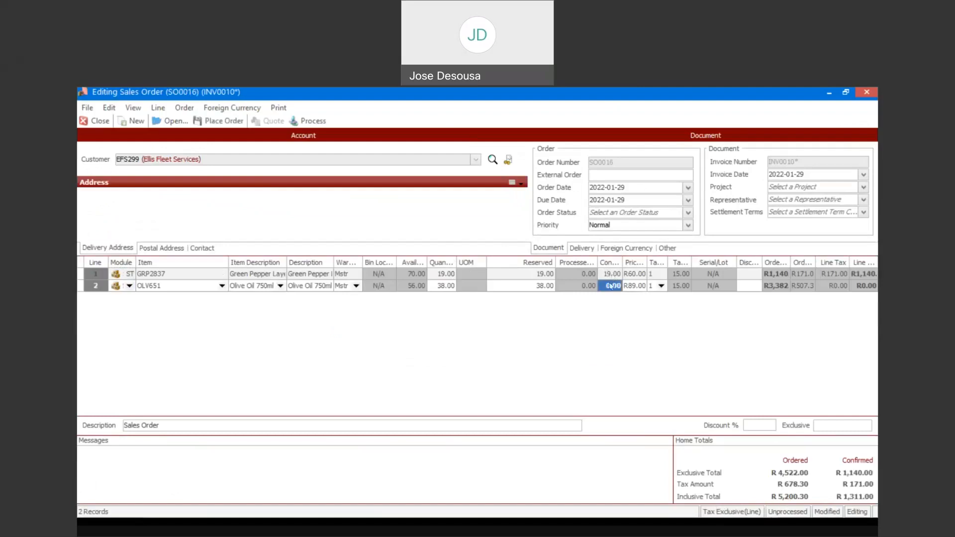
pyautogui.write('38')
pyautogui.press('Tab')
pyautogui.press('Down')
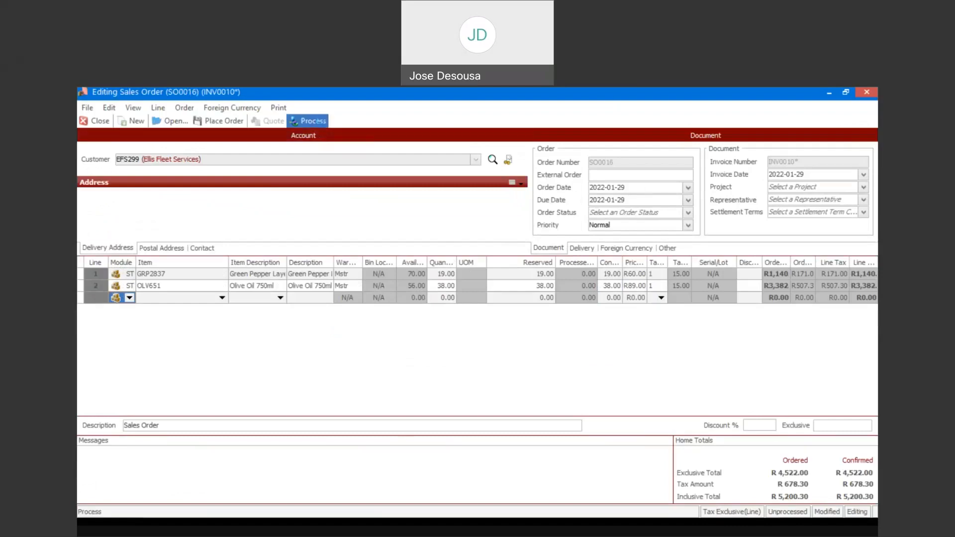
# - Process the Ellis Fleet Services order, printing its picking slip, delivery note and tax invoice, and close the sales order form
pyautogui.click(325, 127)
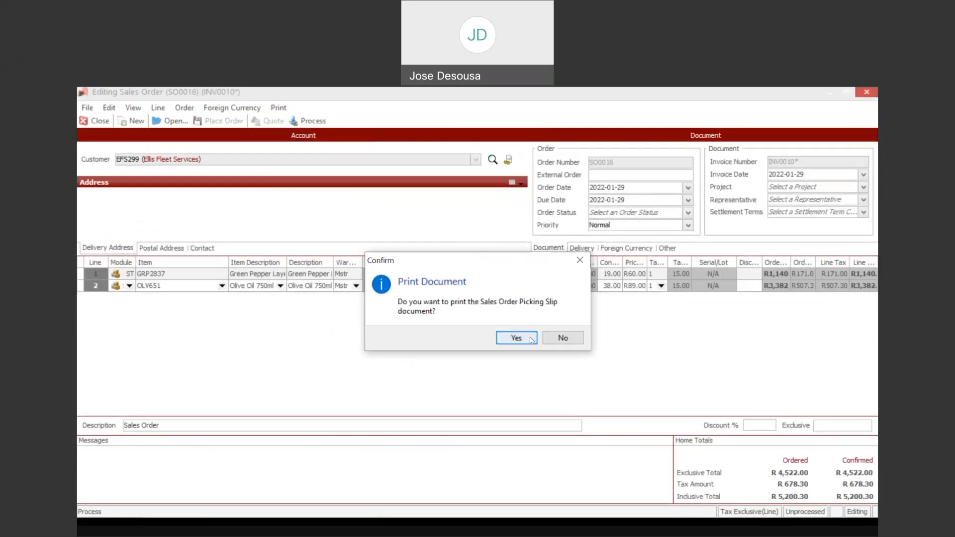
pyautogui.click(529, 334)
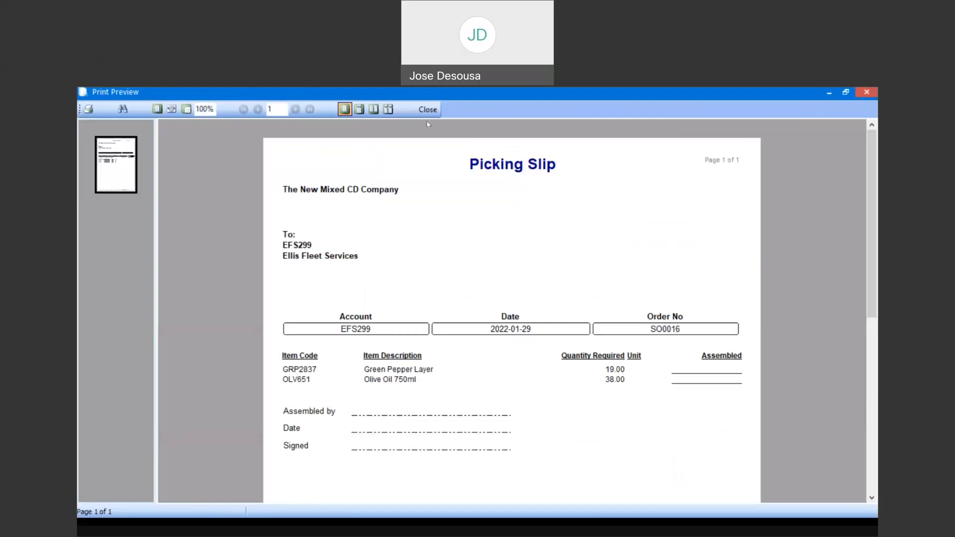
pyautogui.click(427, 111)
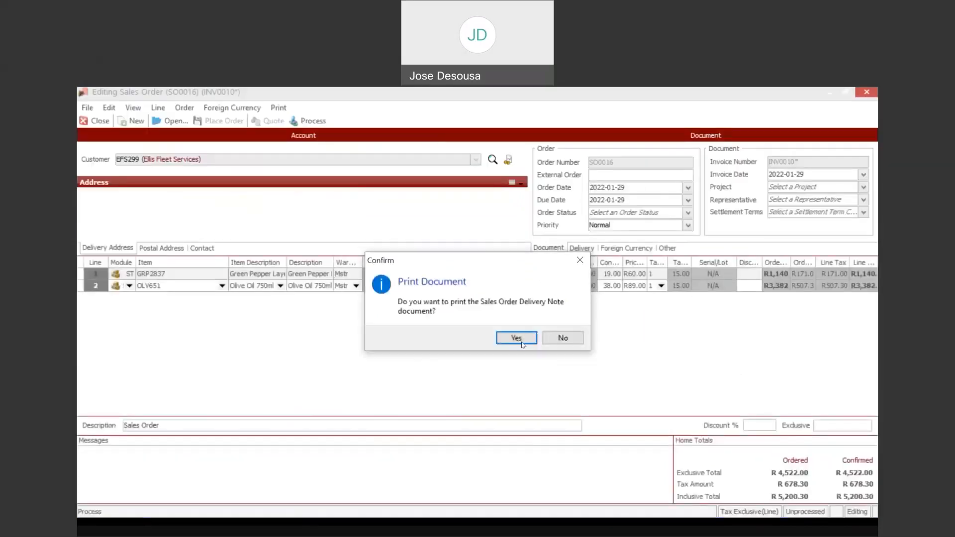
pyautogui.click(519, 337)
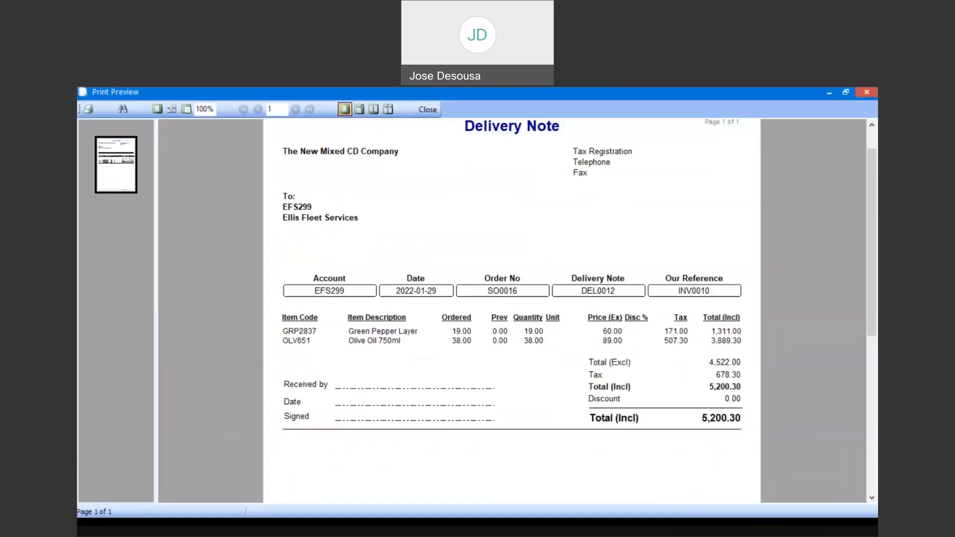
pyautogui.scroll(-1, 499, 338)
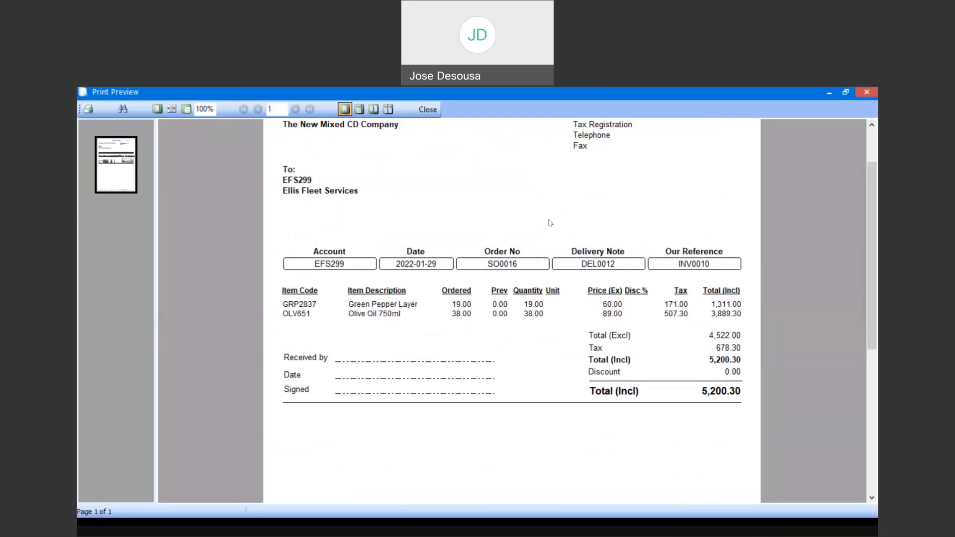
pyautogui.press('Escape')
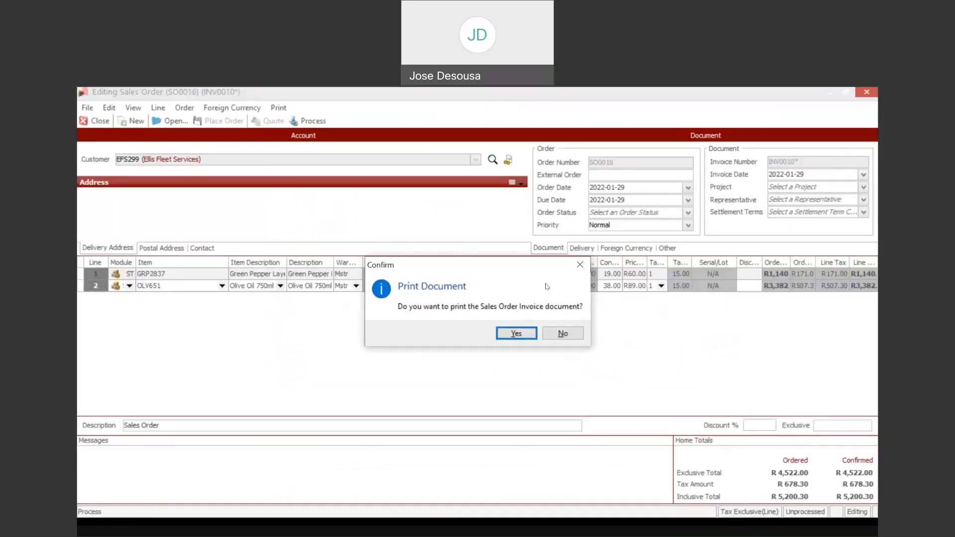
pyautogui.click(516, 333)
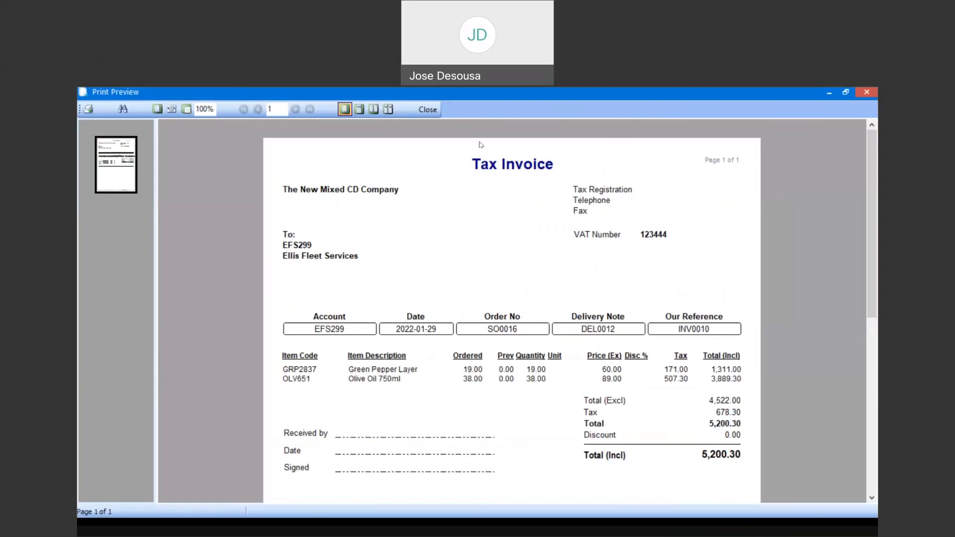
pyautogui.click(427, 109)
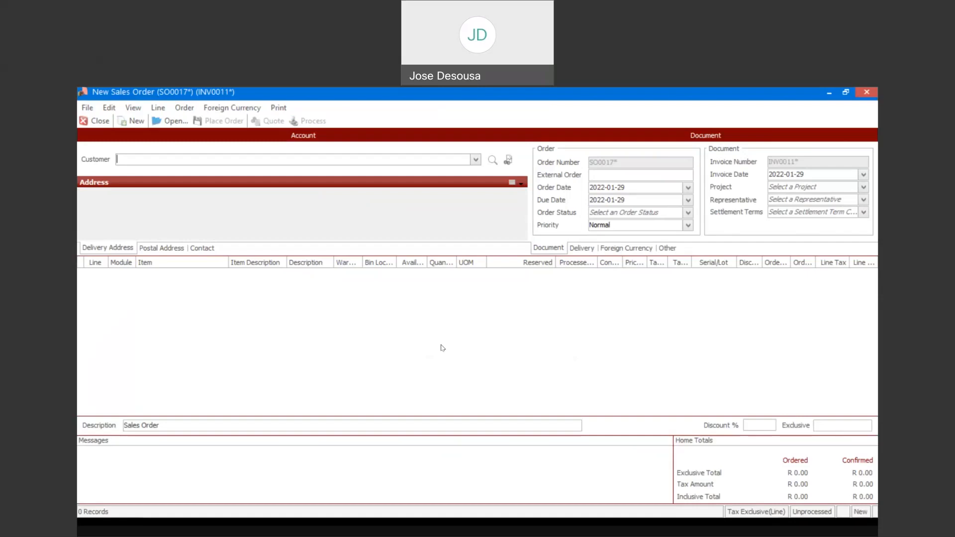
pyautogui.click(102, 122)
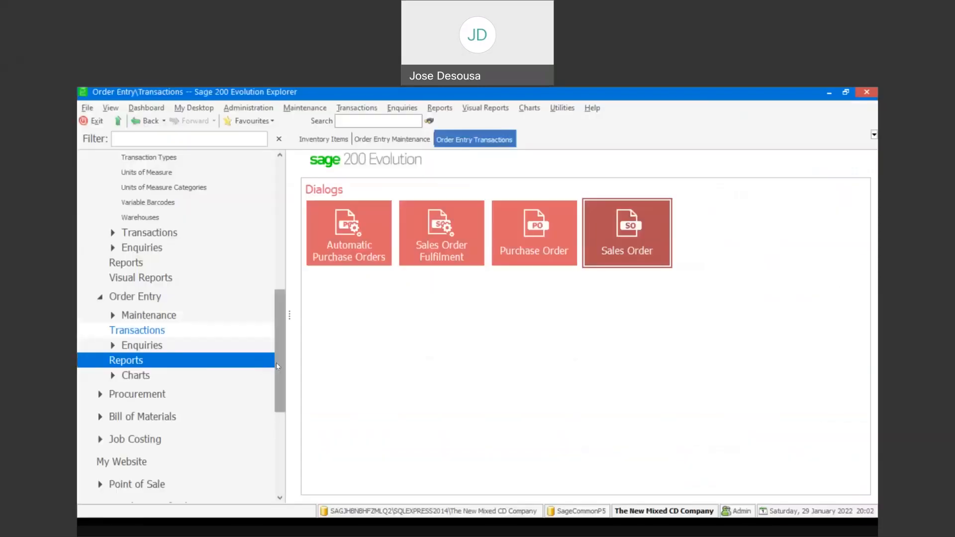
# - Start a new credit note from the inventory transactions
pyautogui.moveTo(276, 362); pyautogui.dragTo(288, 315)
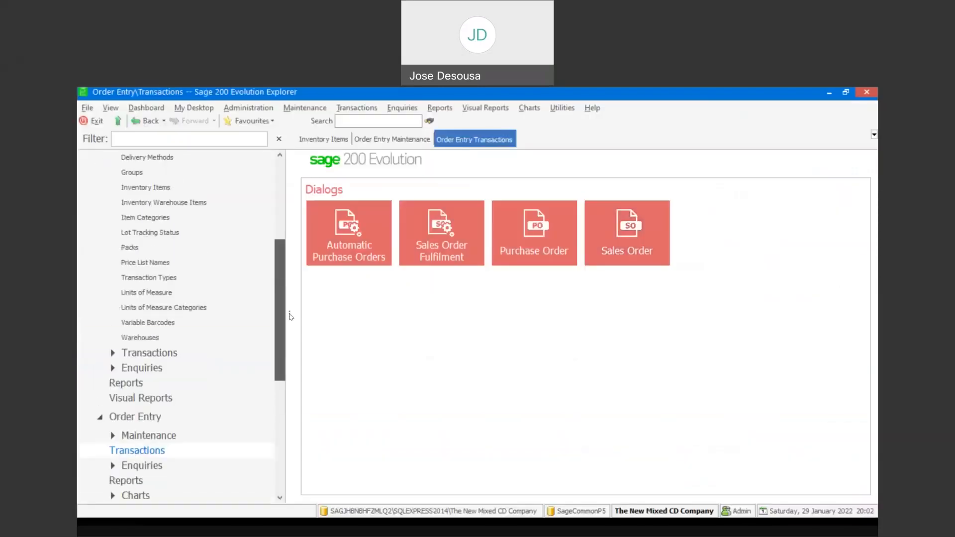
pyautogui.click(199, 353)
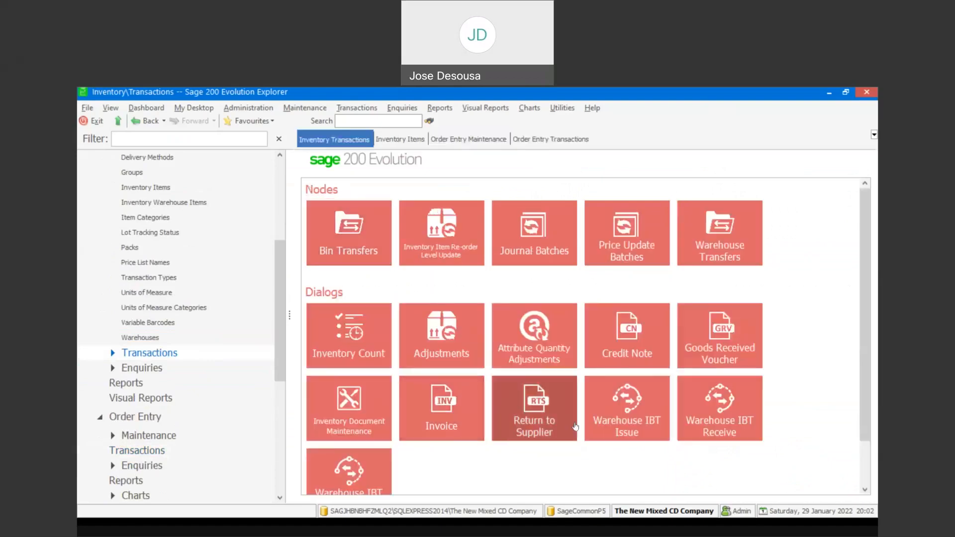
pyautogui.click(631, 352)
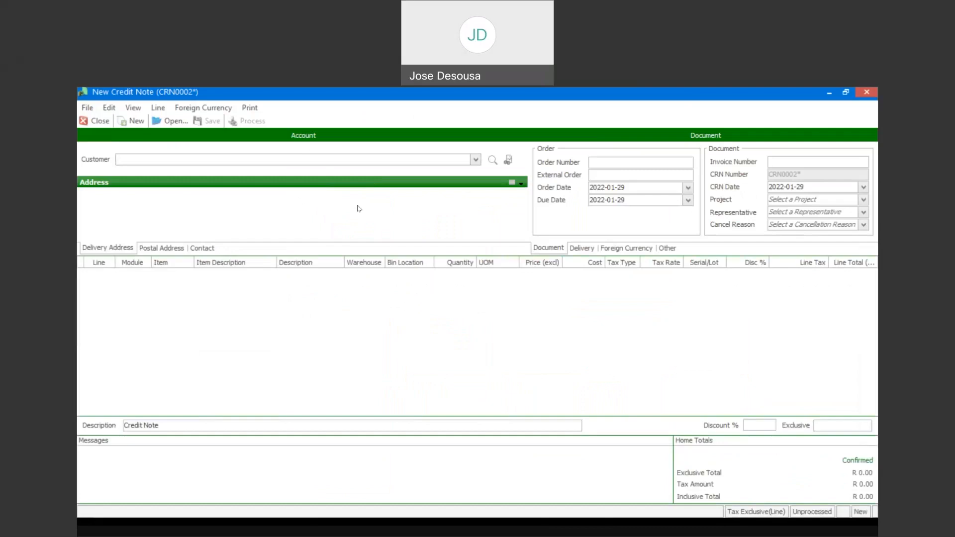
# - Open the existing documents search for the credit note and set its document types to INV and SO CINV only
pyautogui.click(177, 124)
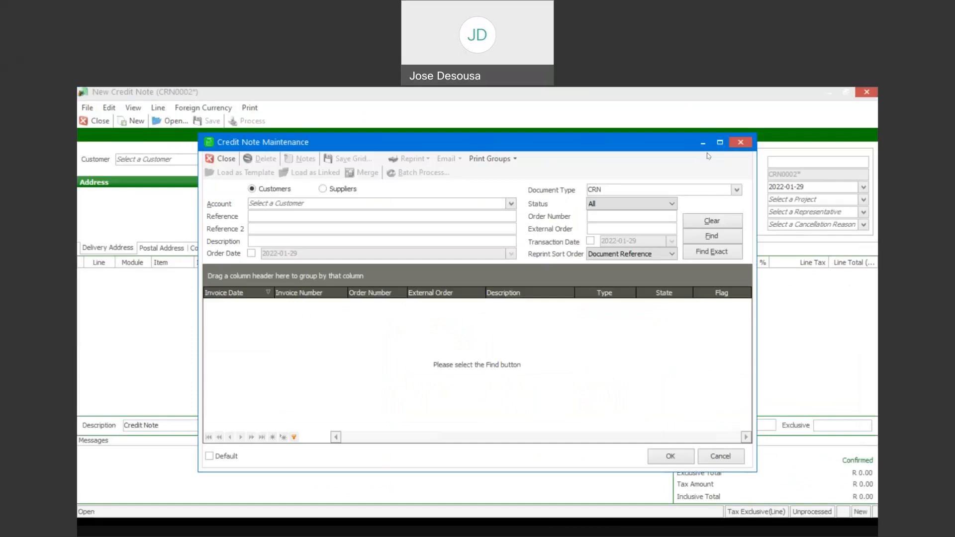
pyautogui.click(720, 142)
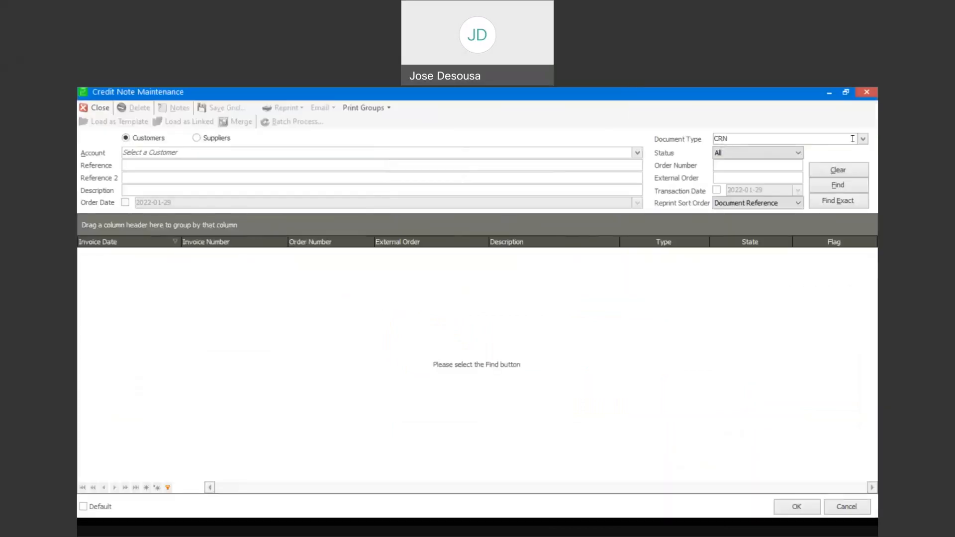
pyautogui.click(863, 140)
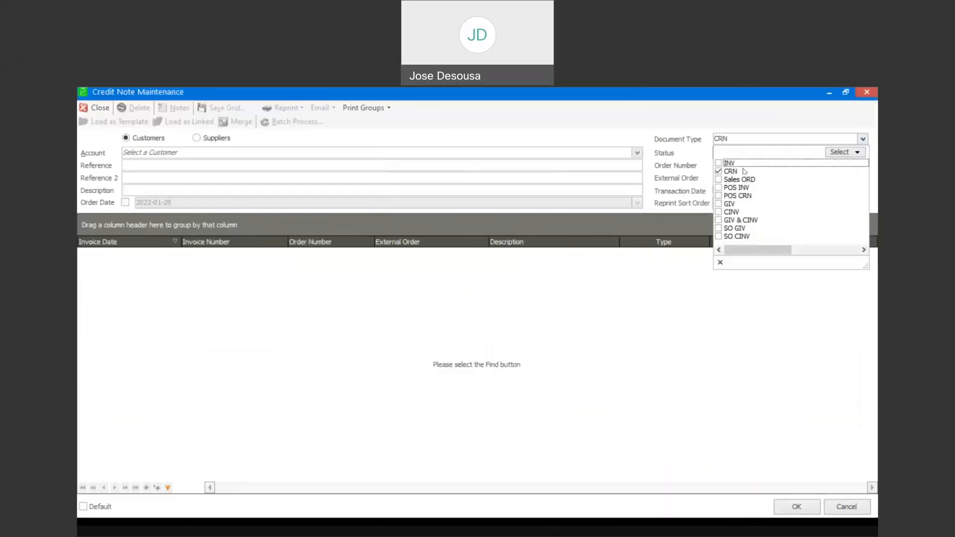
pyautogui.click(718, 163)
pyautogui.click(718, 171)
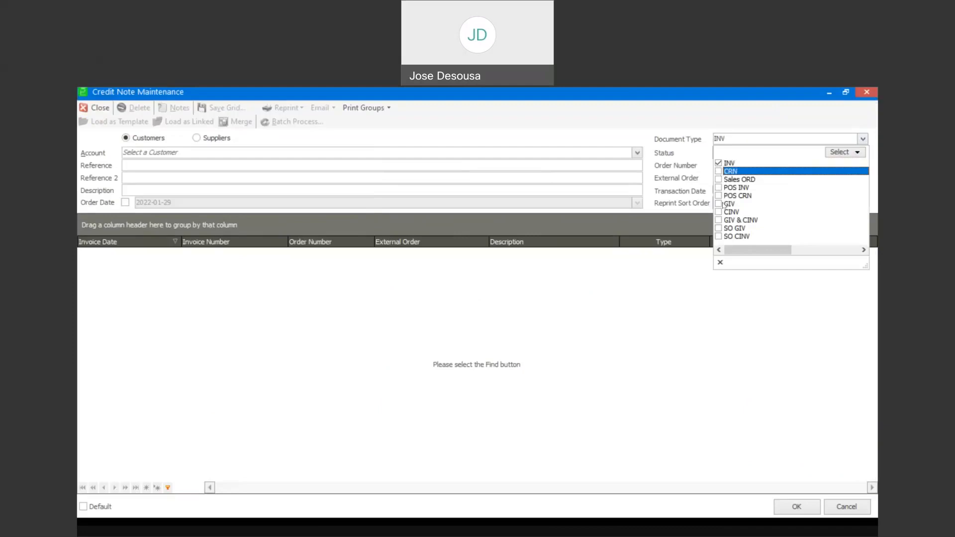
pyautogui.click(719, 237)
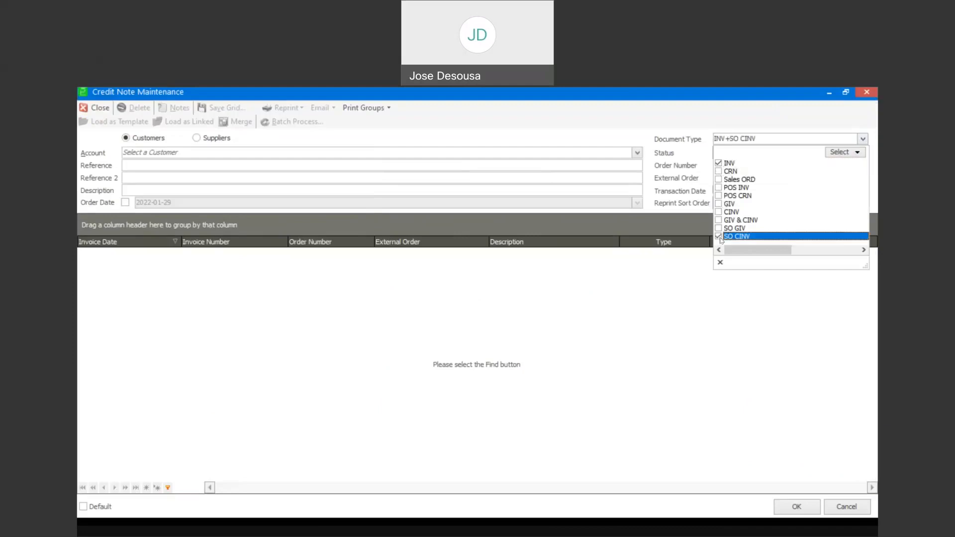
pyautogui.click(668, 341)
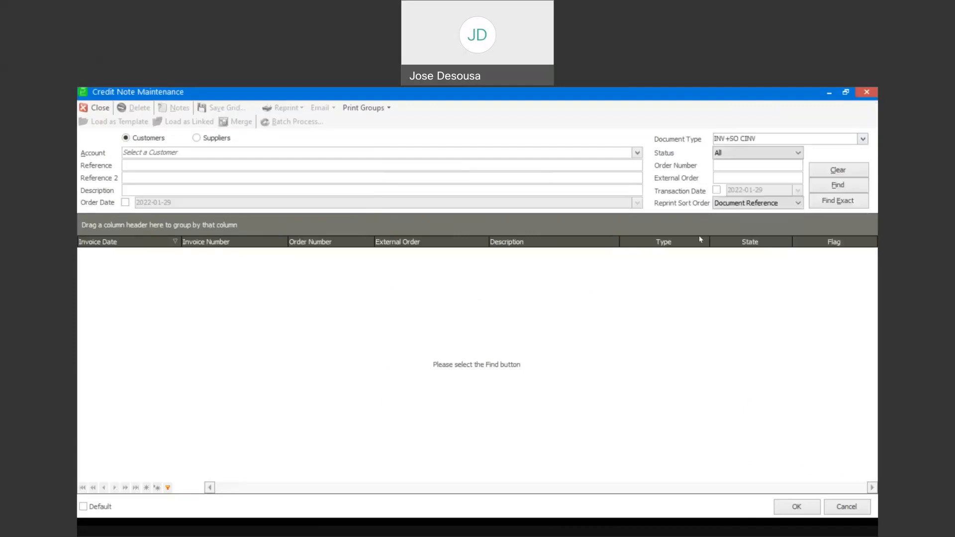
# - Find the documents with transaction date 2022-01-29 and load invoice INV0007 into the credit note as linked
pyautogui.click(717, 191)
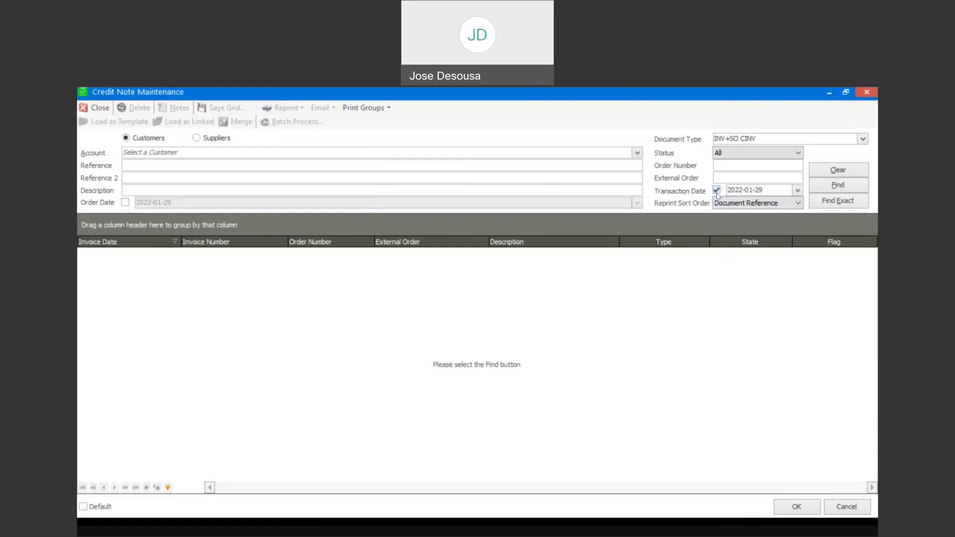
pyautogui.click(826, 189)
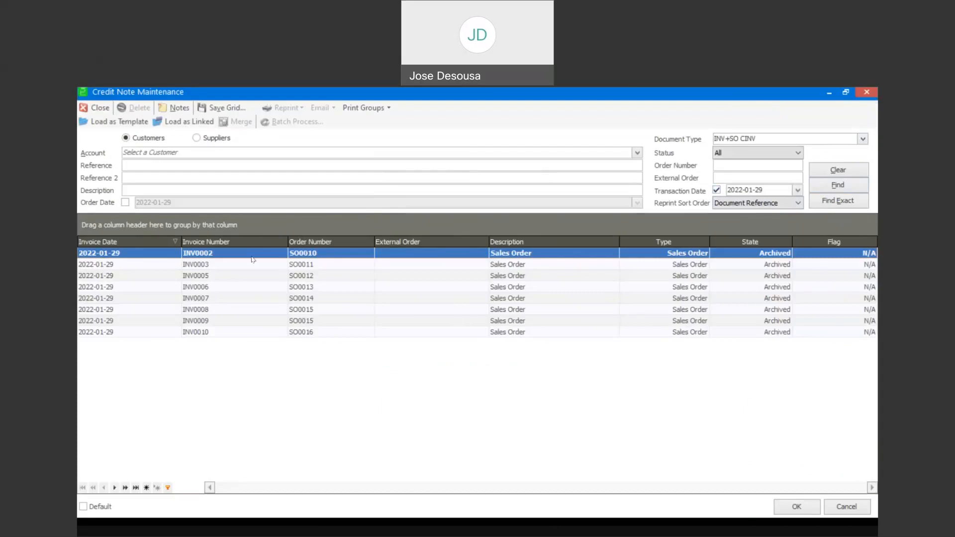
pyautogui.click(252, 298)
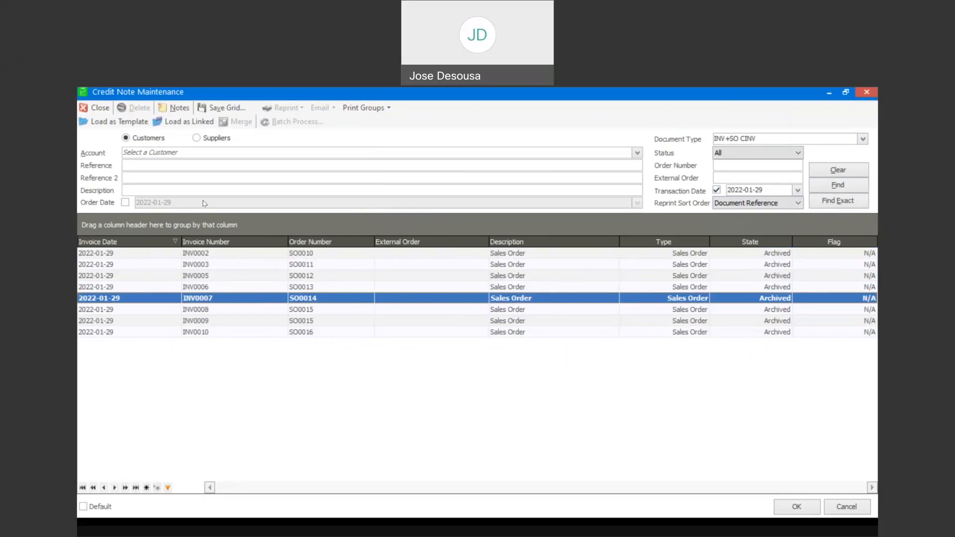
pyautogui.click(189, 122)
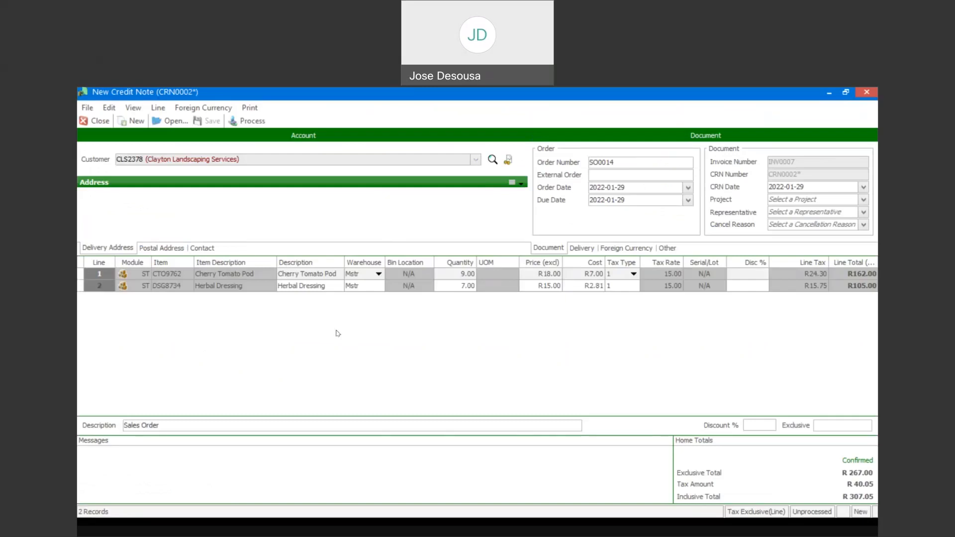
# - Set the credited quantity on the Cherry Tomato Pod line to 4
pyautogui.click(447, 278)
pyautogui.write('4')
pyautogui.press('Tab')
pyautogui.press('Tab')
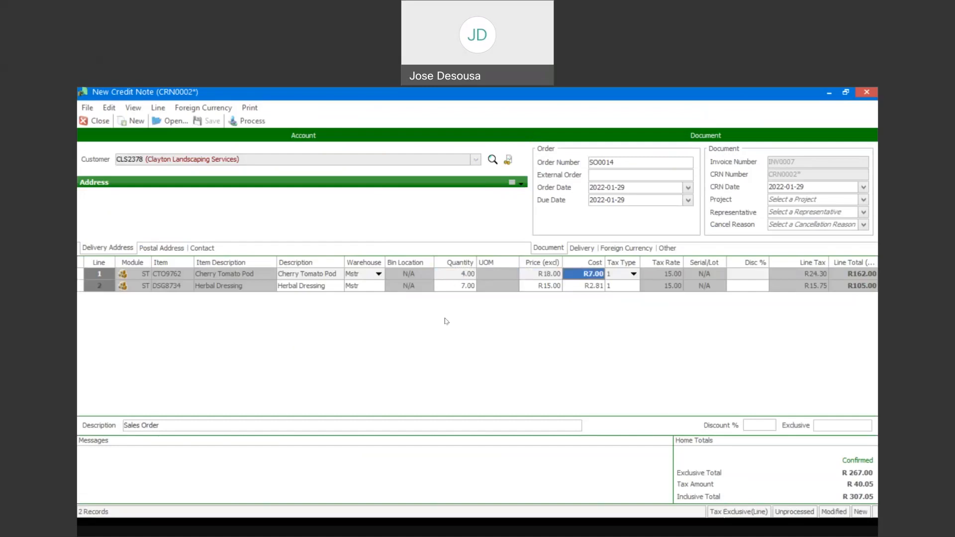
pyautogui.press('Tab')
pyautogui.press('Tab')
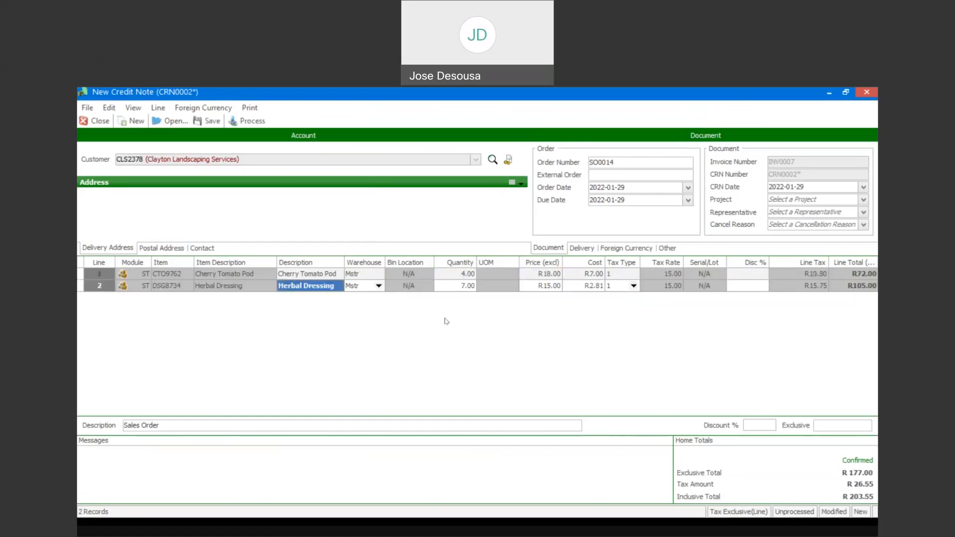
# - Set the credited quantity on the Herbal Dressing line to 5
pyautogui.press('Tab')
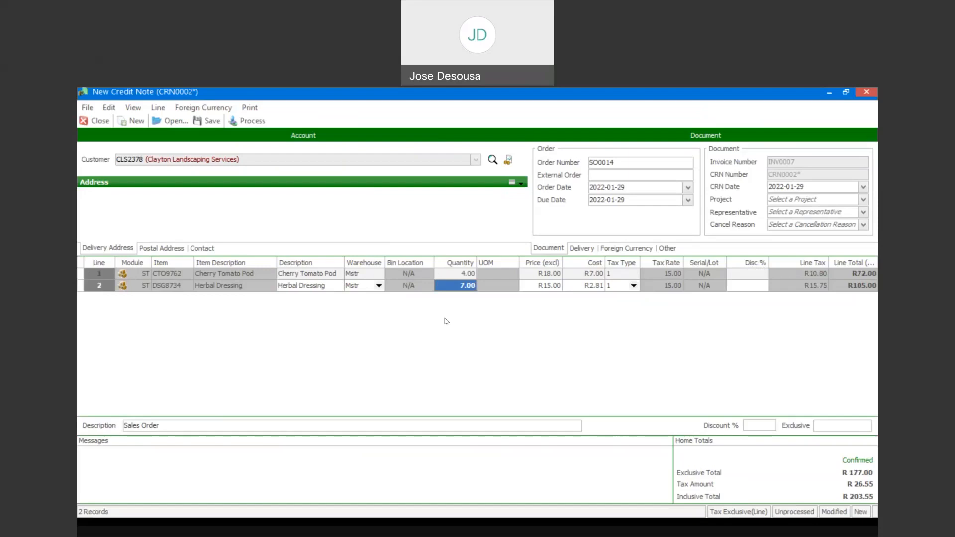
pyautogui.write('5')
pyautogui.press('Tab')
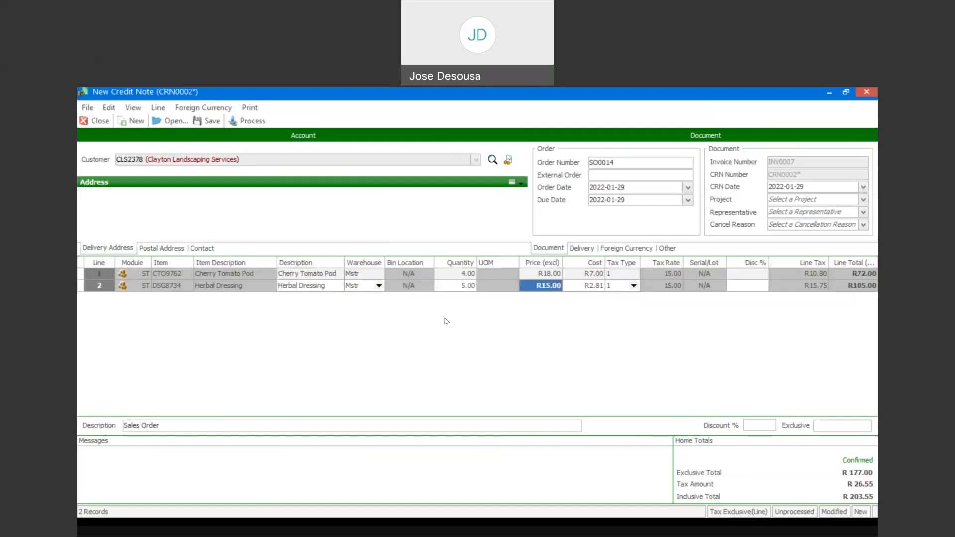
pyautogui.press('Tab')
pyautogui.press('Tab')
pyautogui.press('Tab')
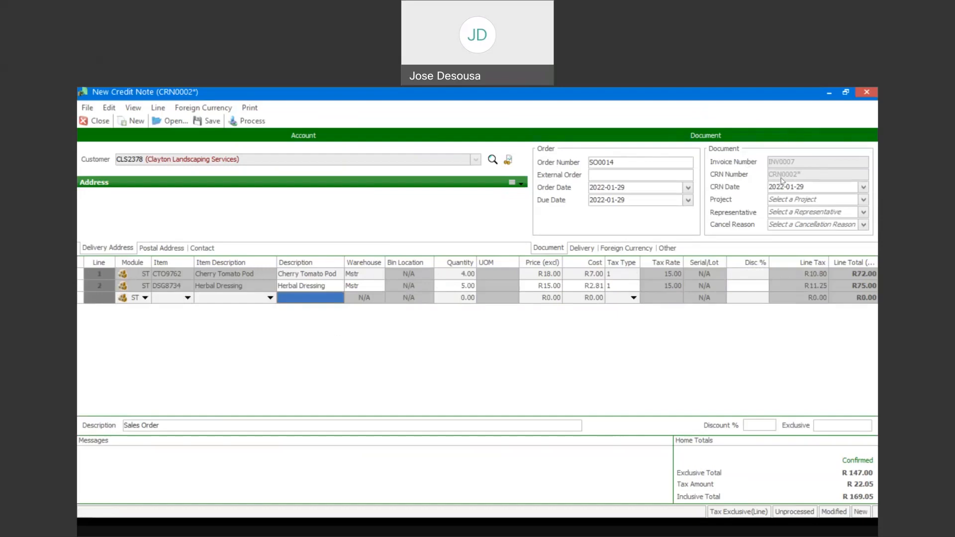
pyautogui.click(400, 204)
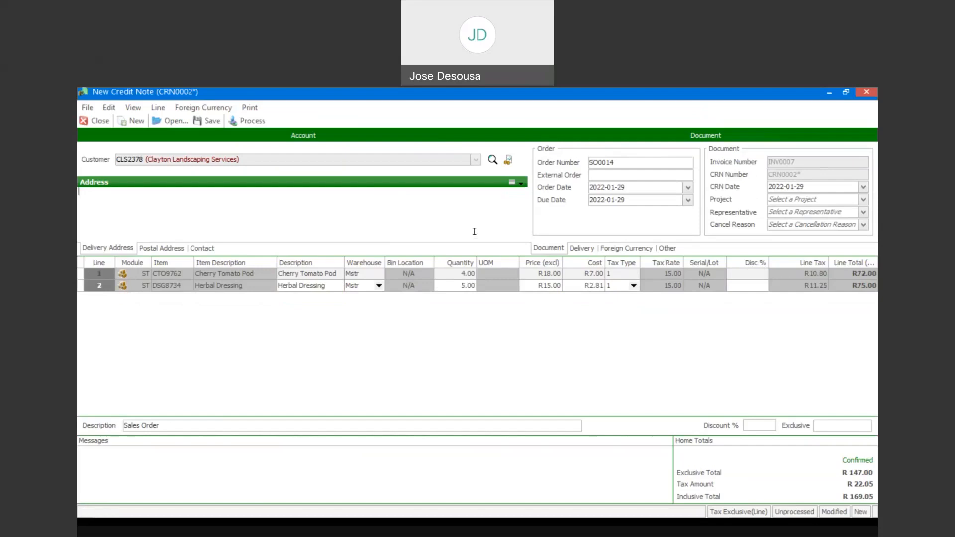
# - Process the Clayton Landscaping Services credit note with its printed document, decline allocating it now, and close the credit note form
pyautogui.click(256, 124)
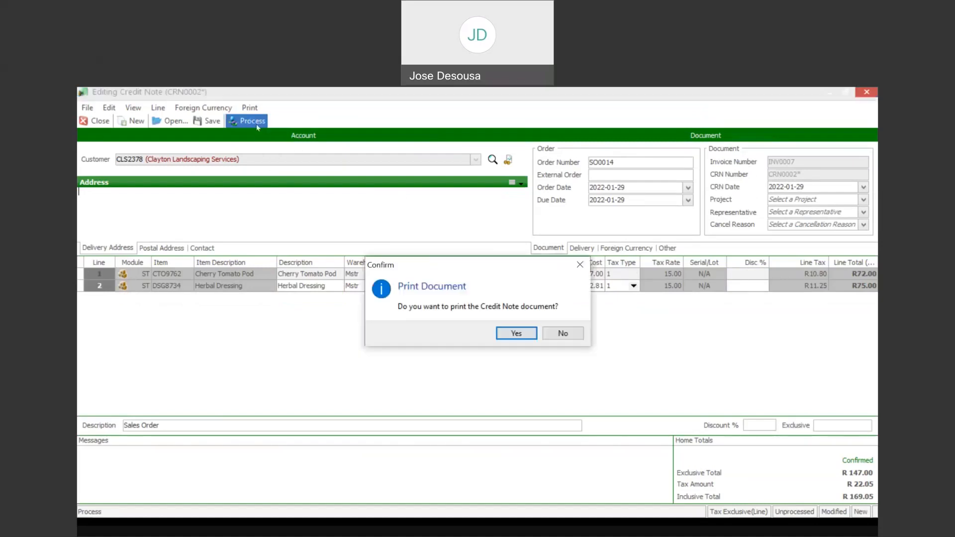
pyautogui.click(504, 334)
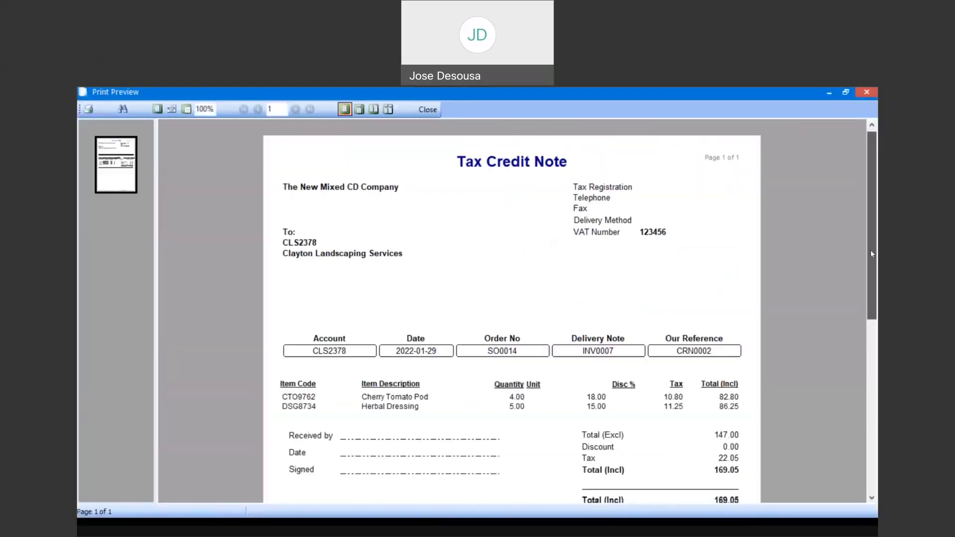
pyautogui.scroll(-3, 870, 254)
pyautogui.scroll(-1, 872, 288)
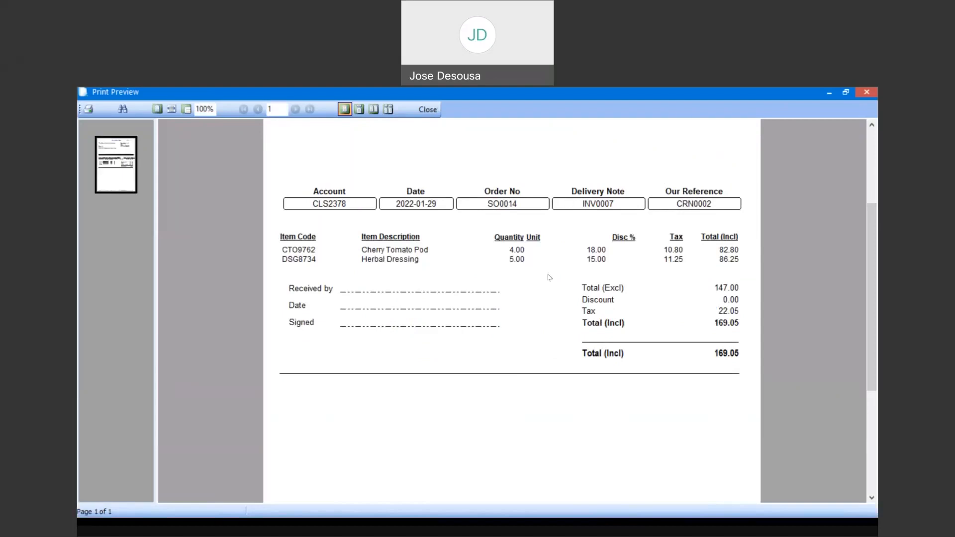
pyautogui.click(431, 112)
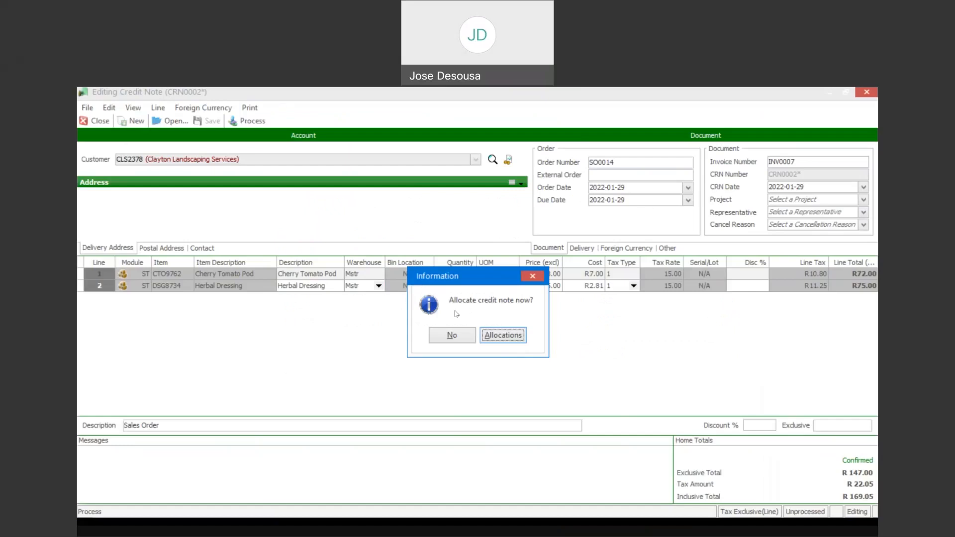
pyautogui.click(451, 340)
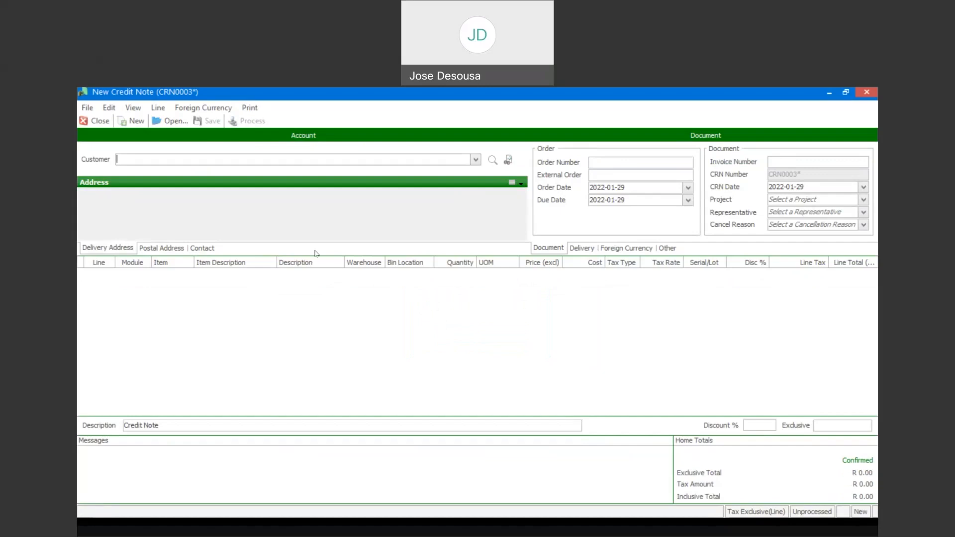
pyautogui.click(104, 122)
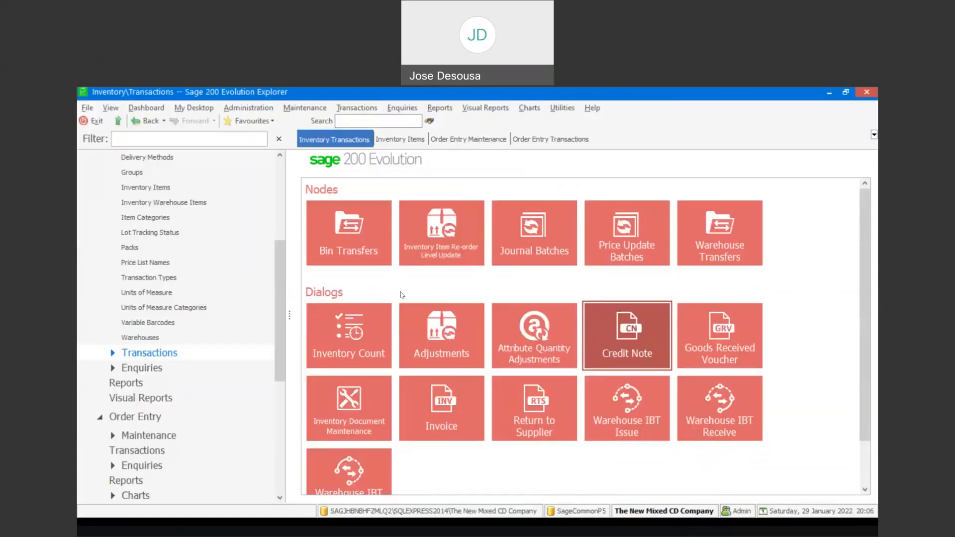